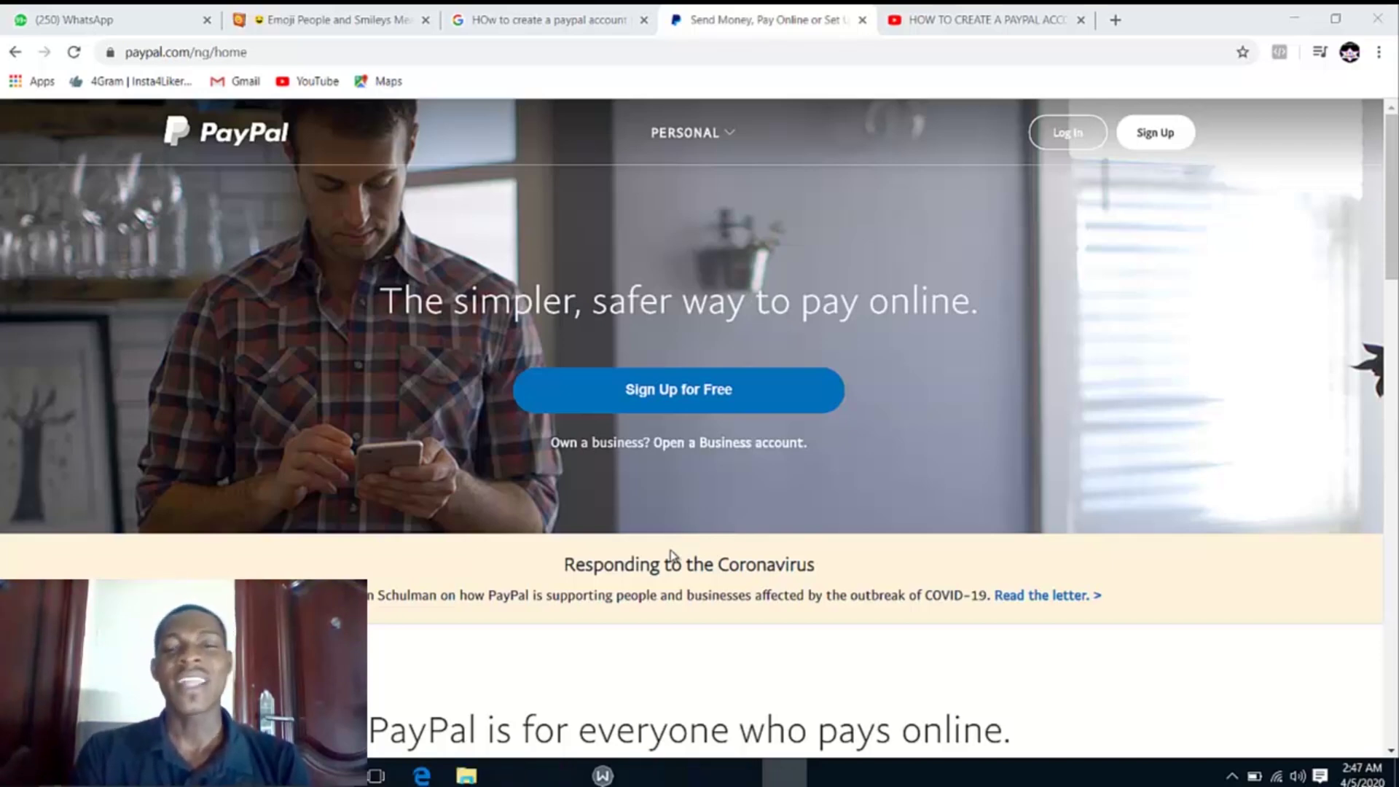
click(739, 777)
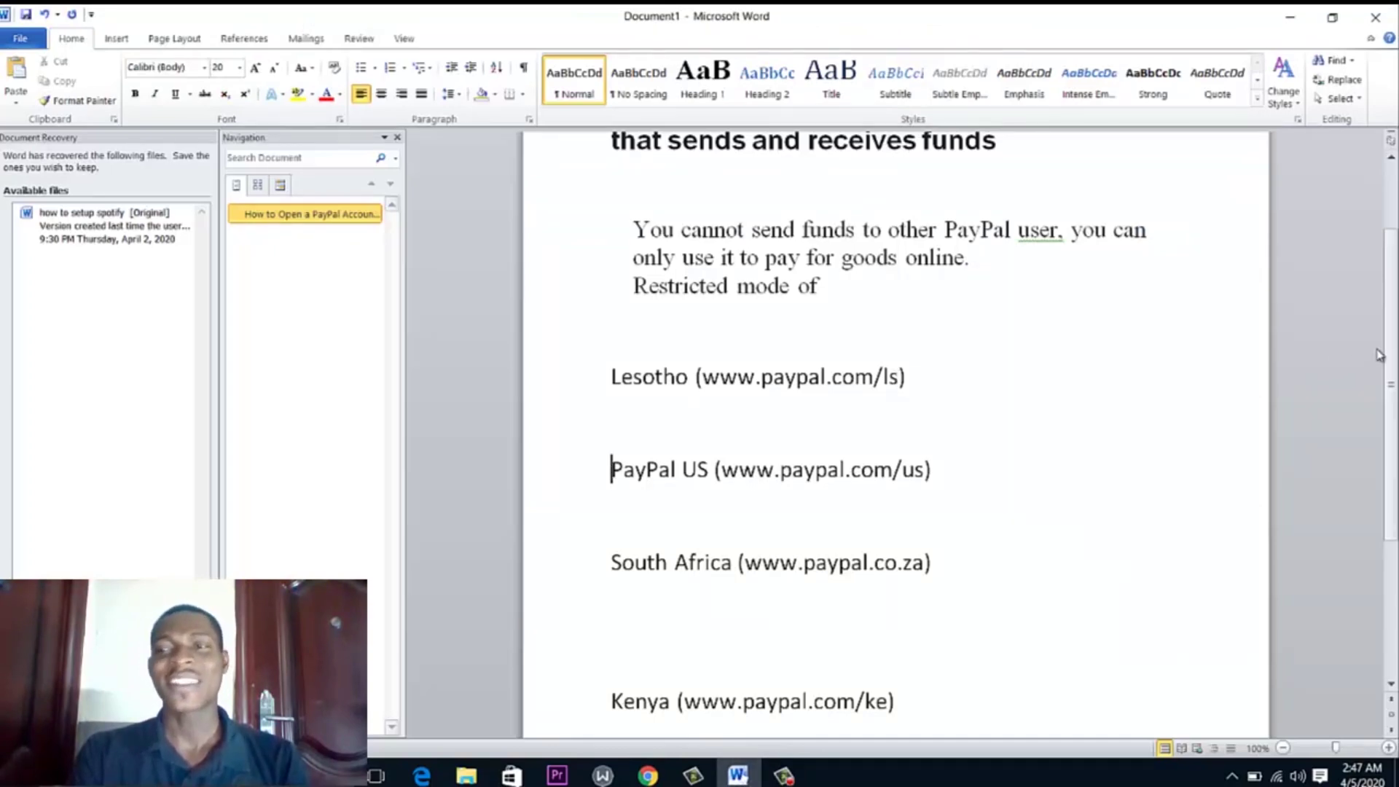
scroll(1388, 357, down, 1)
scroll(894, 437, down, 2)
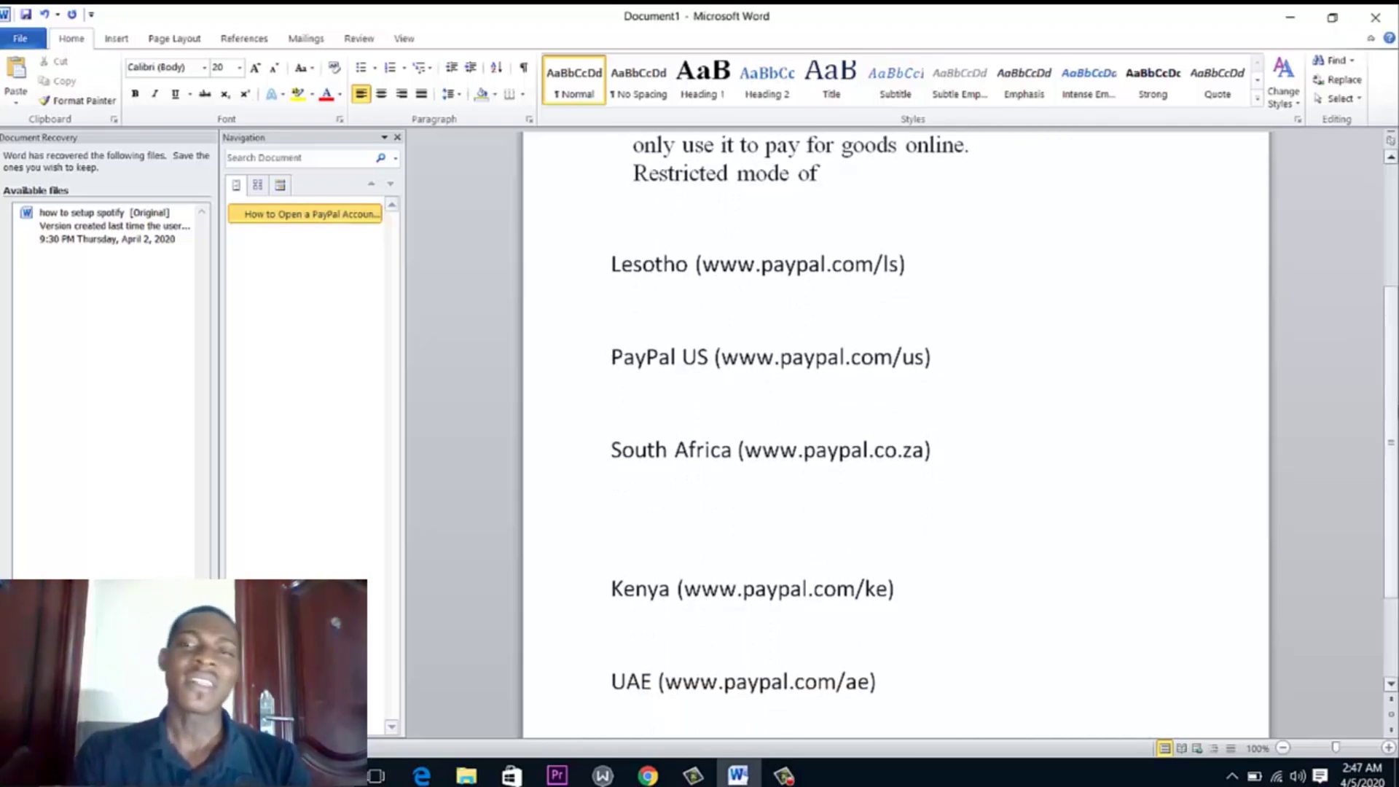
scroll(1395, 443, down, 4)
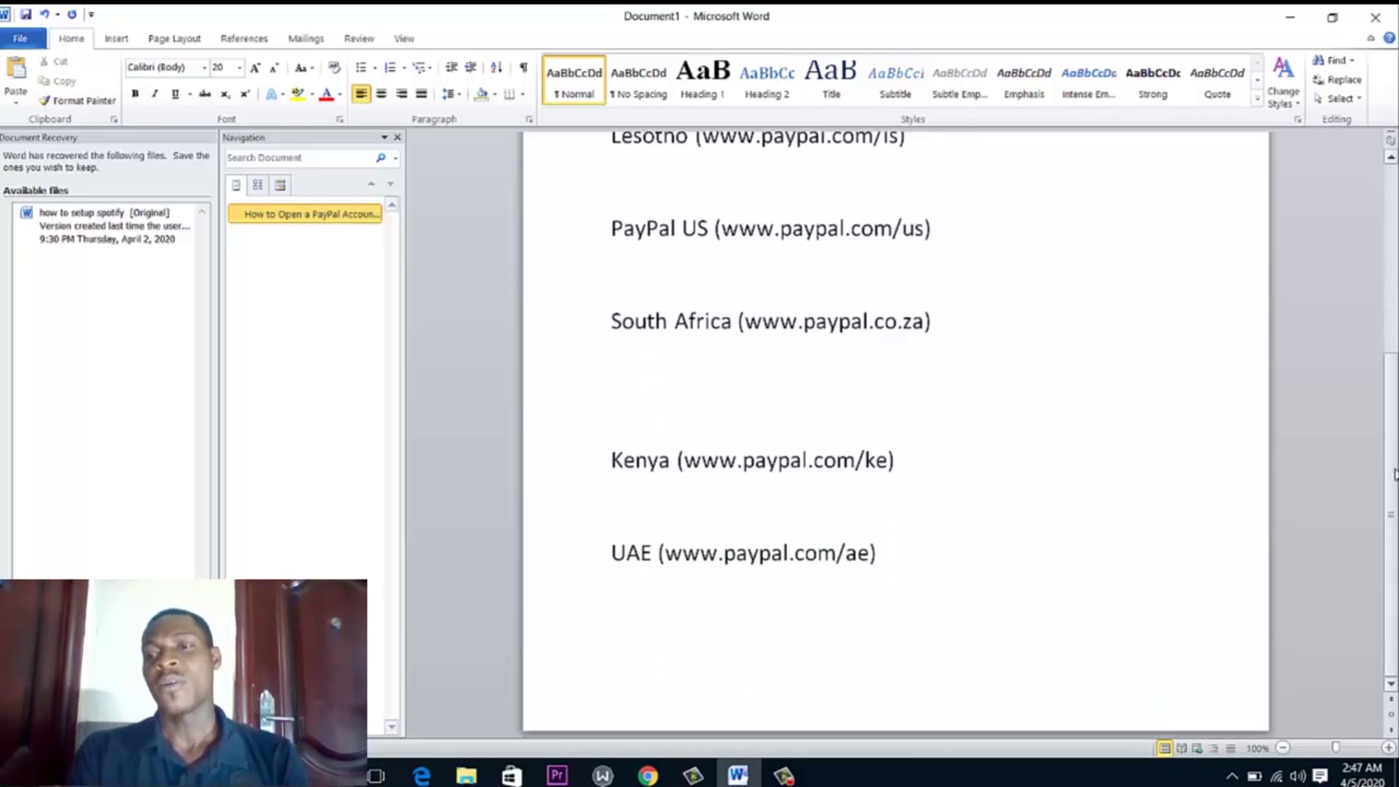
scroll(1395, 442, up, 2)
scroll(1395, 442, up, 1)
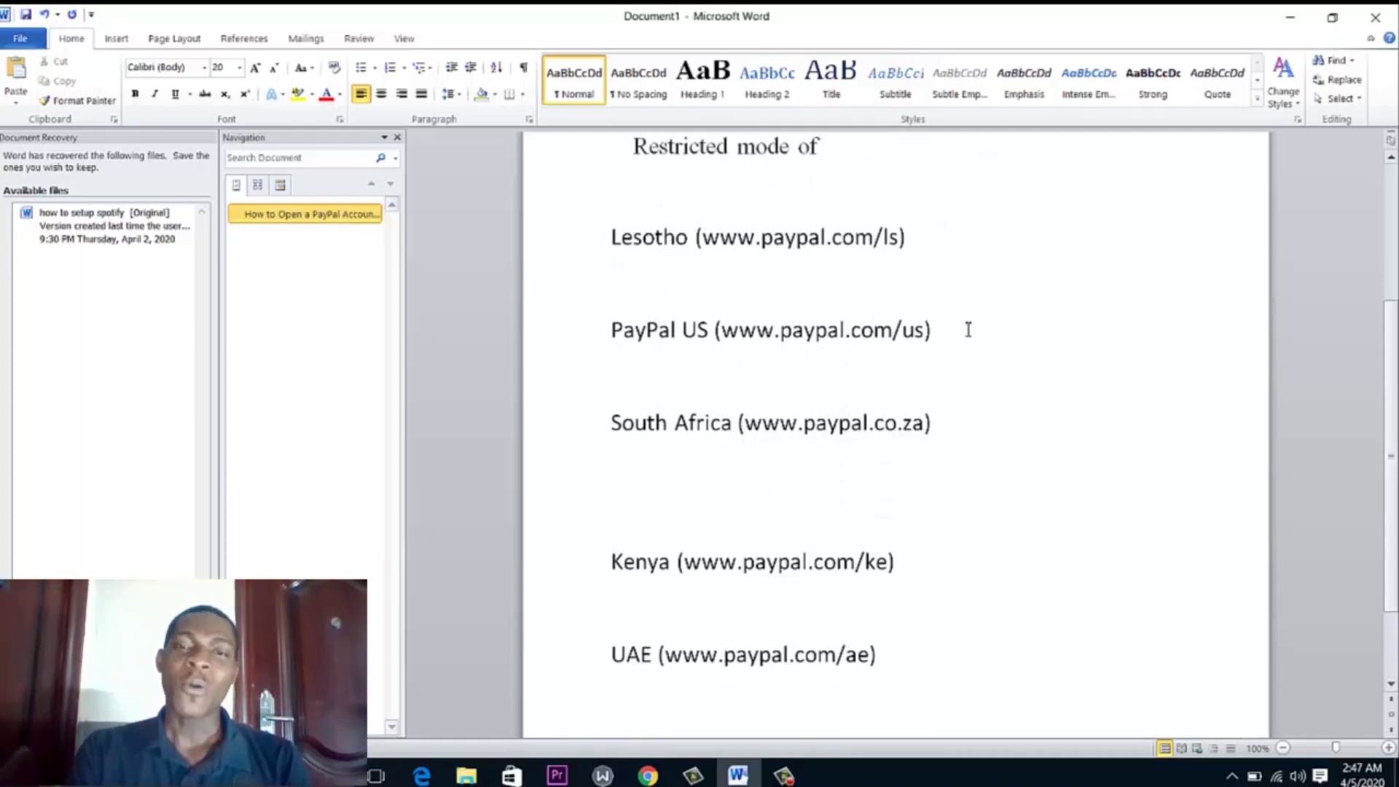
drag(613, 237, 908, 254)
click(907, 252)
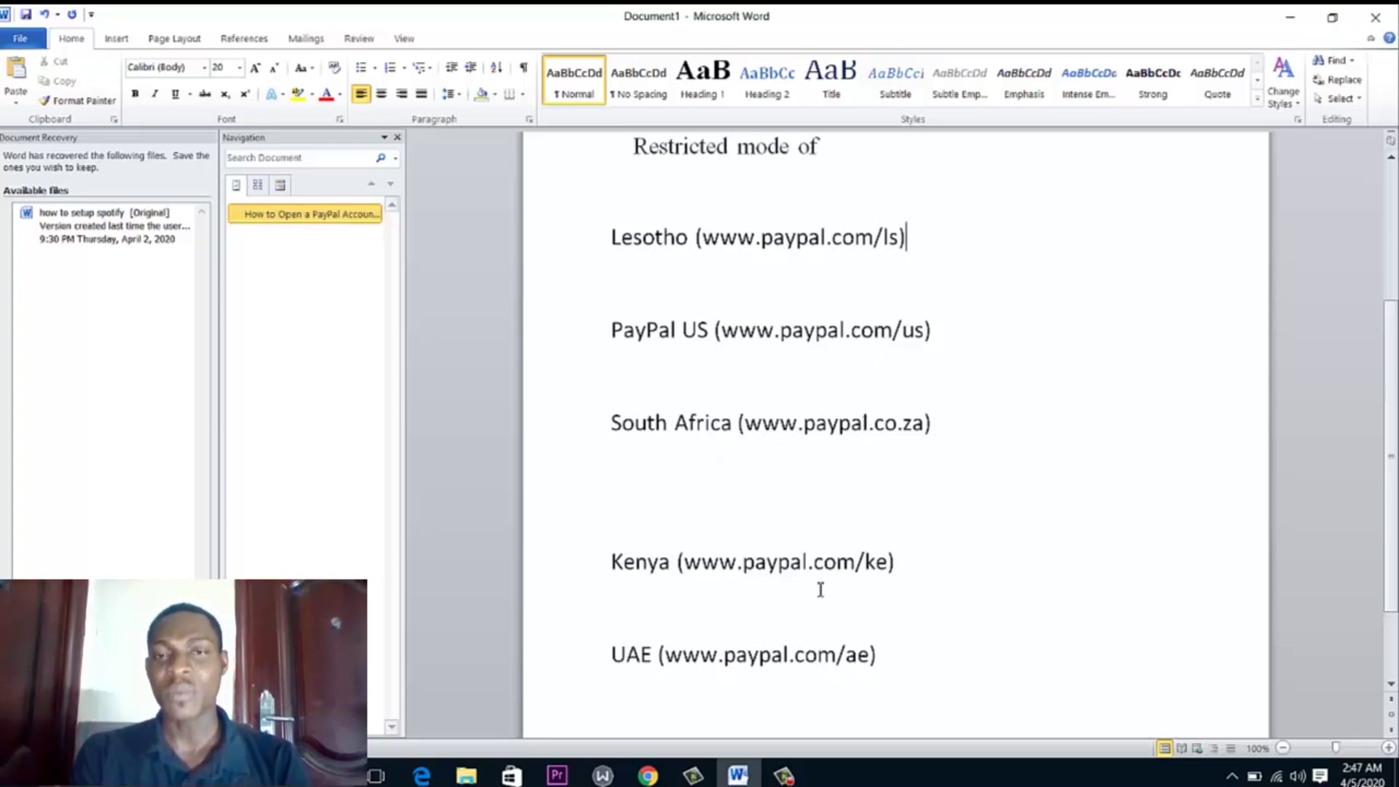
Re-highlight the whole Lesotho address line, then minimize Word to return to the browser
drag(889, 674, 612, 251)
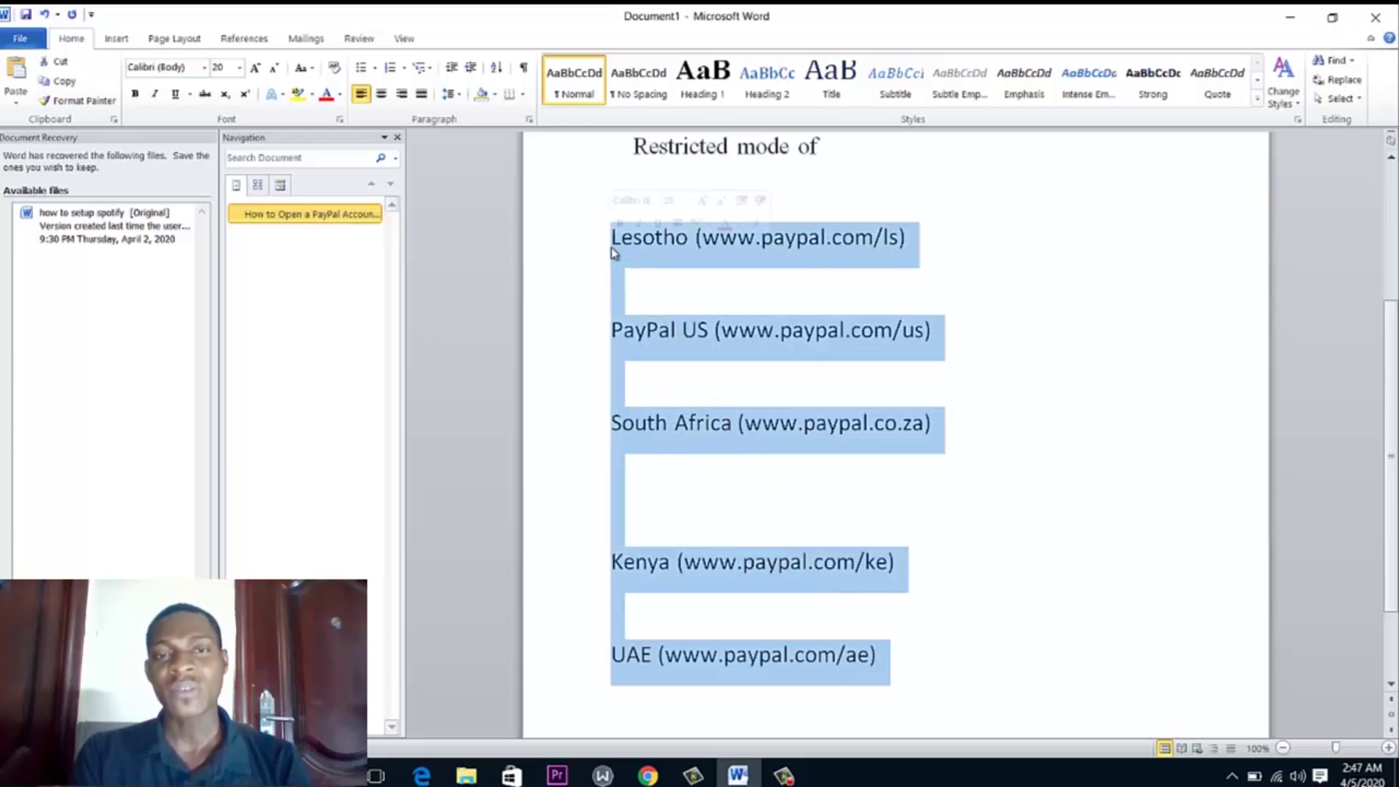
click(631, 253)
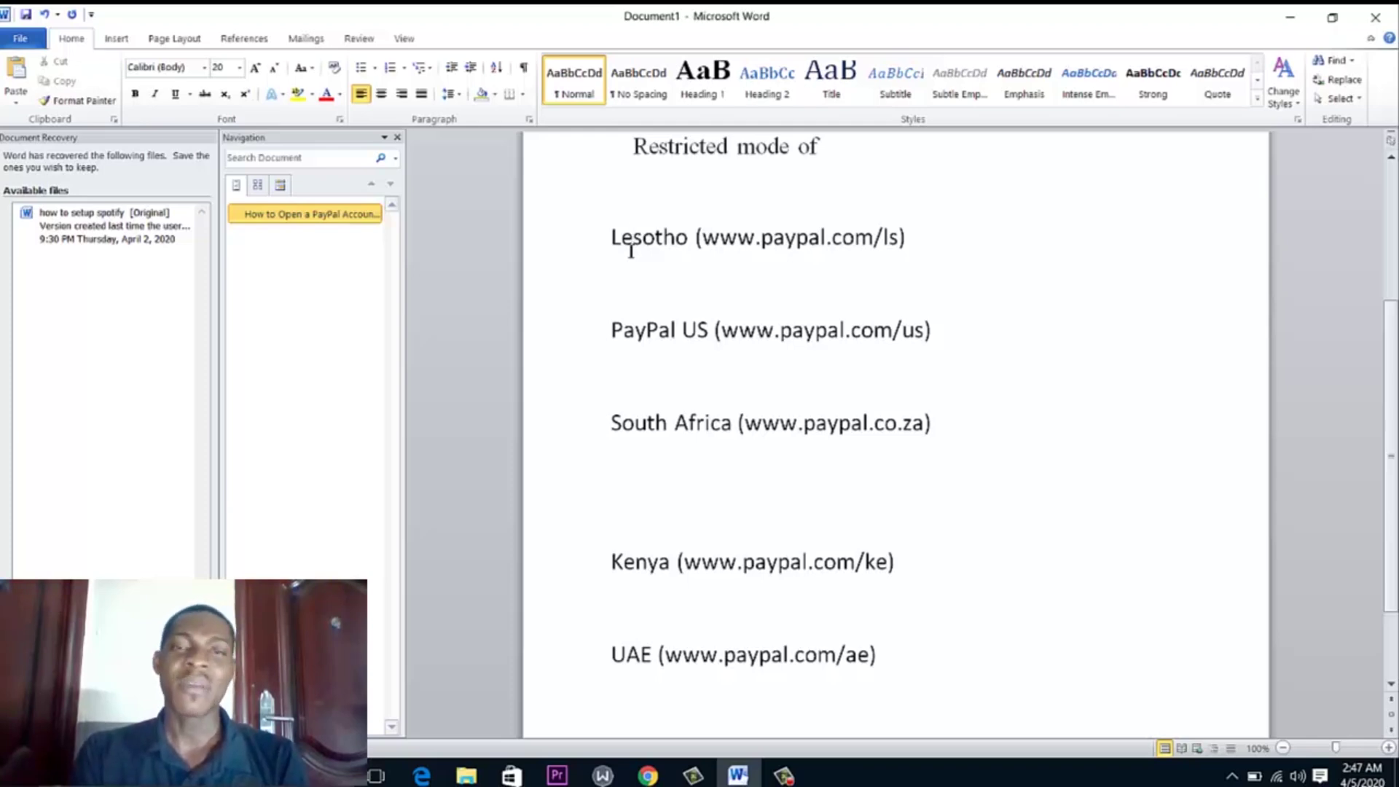
click(612, 238)
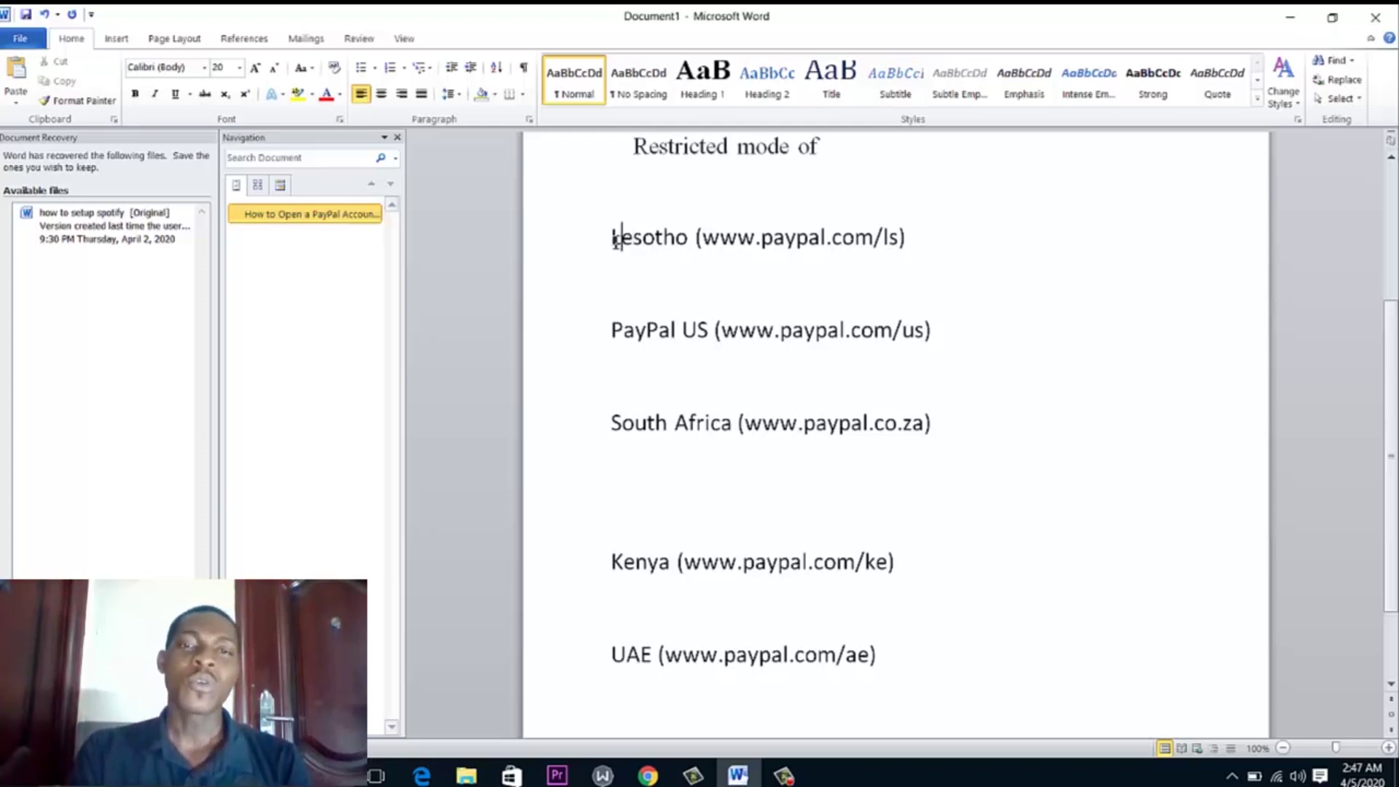
drag(613, 239, 912, 256)
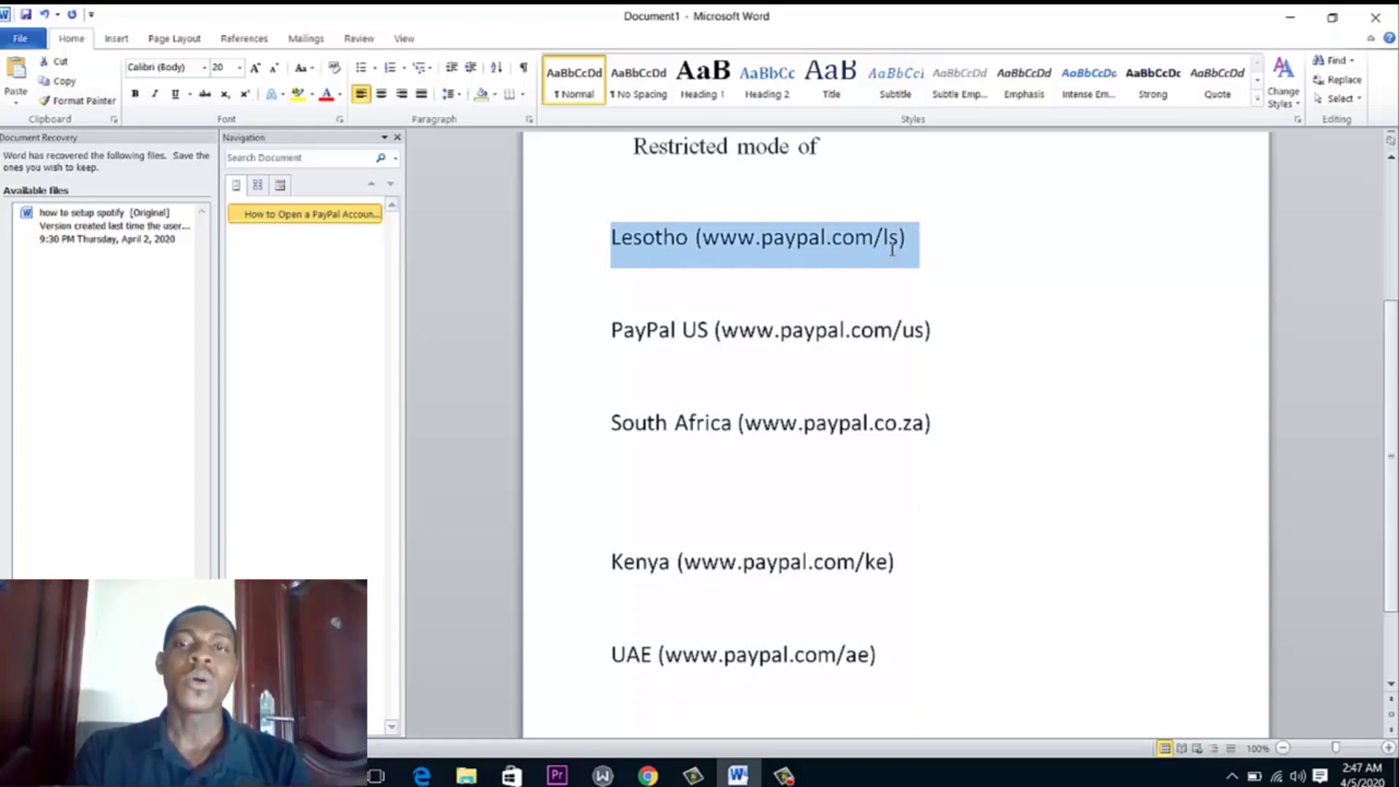
click(889, 245)
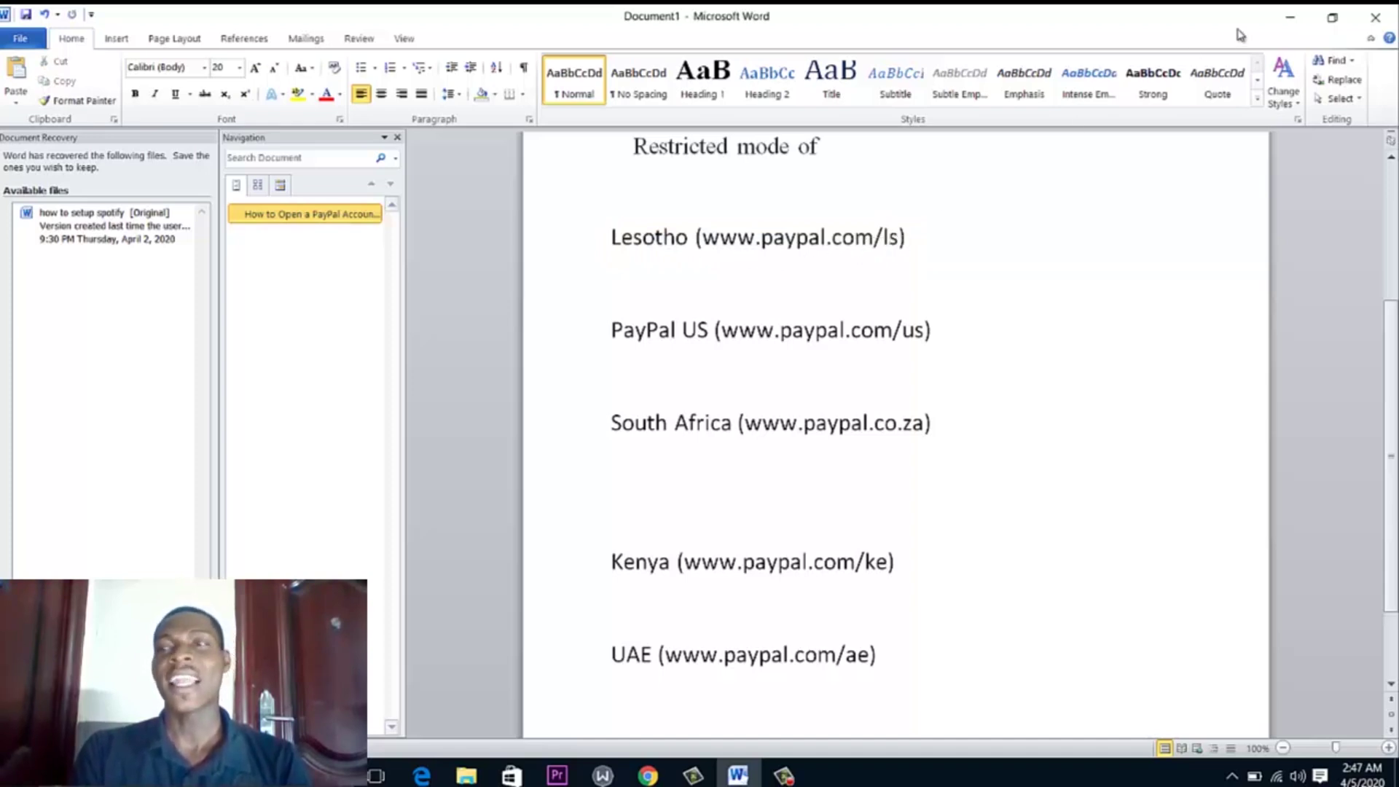
click(1290, 22)
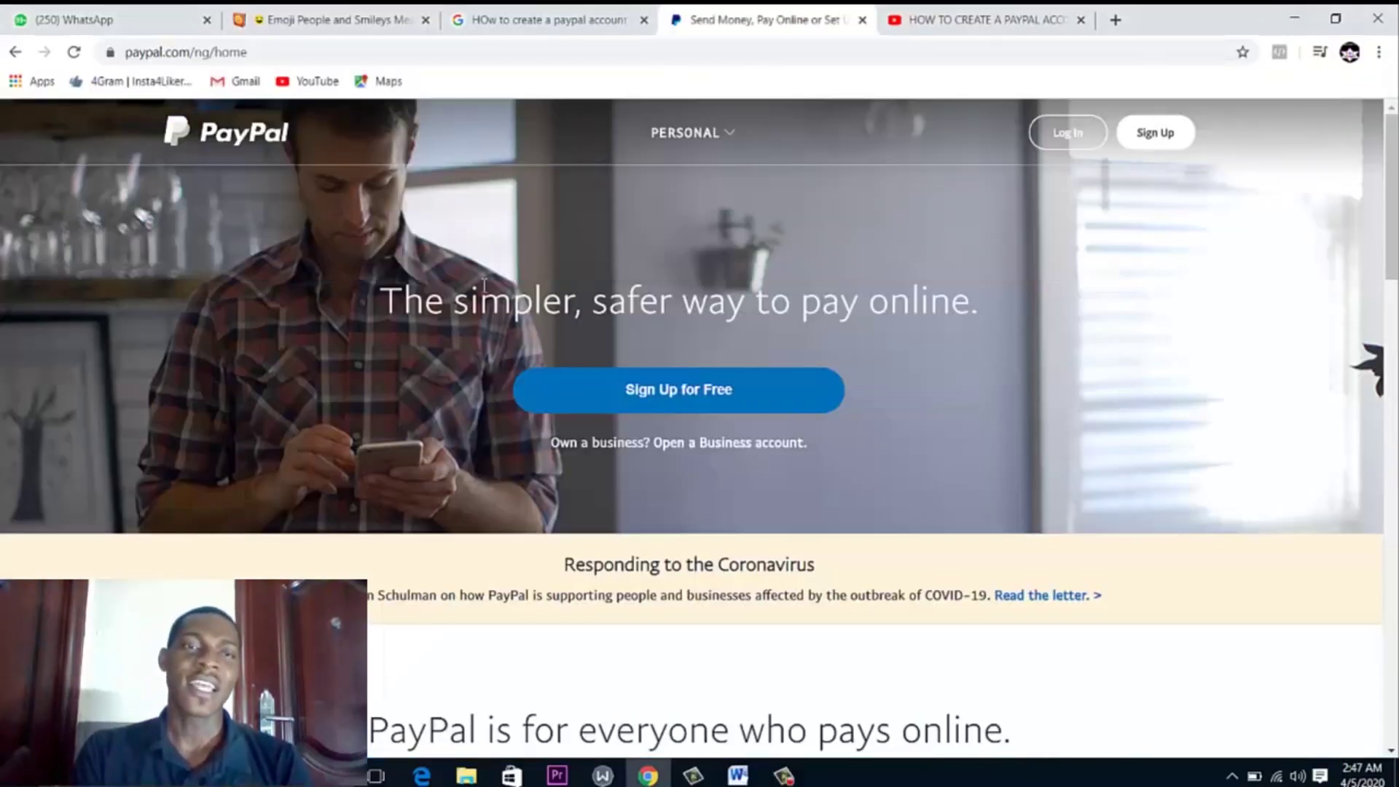
Change the country code in the PayPal URL from 'ng' to 'ls' and reload paypal.com/ls/home
click(213, 52)
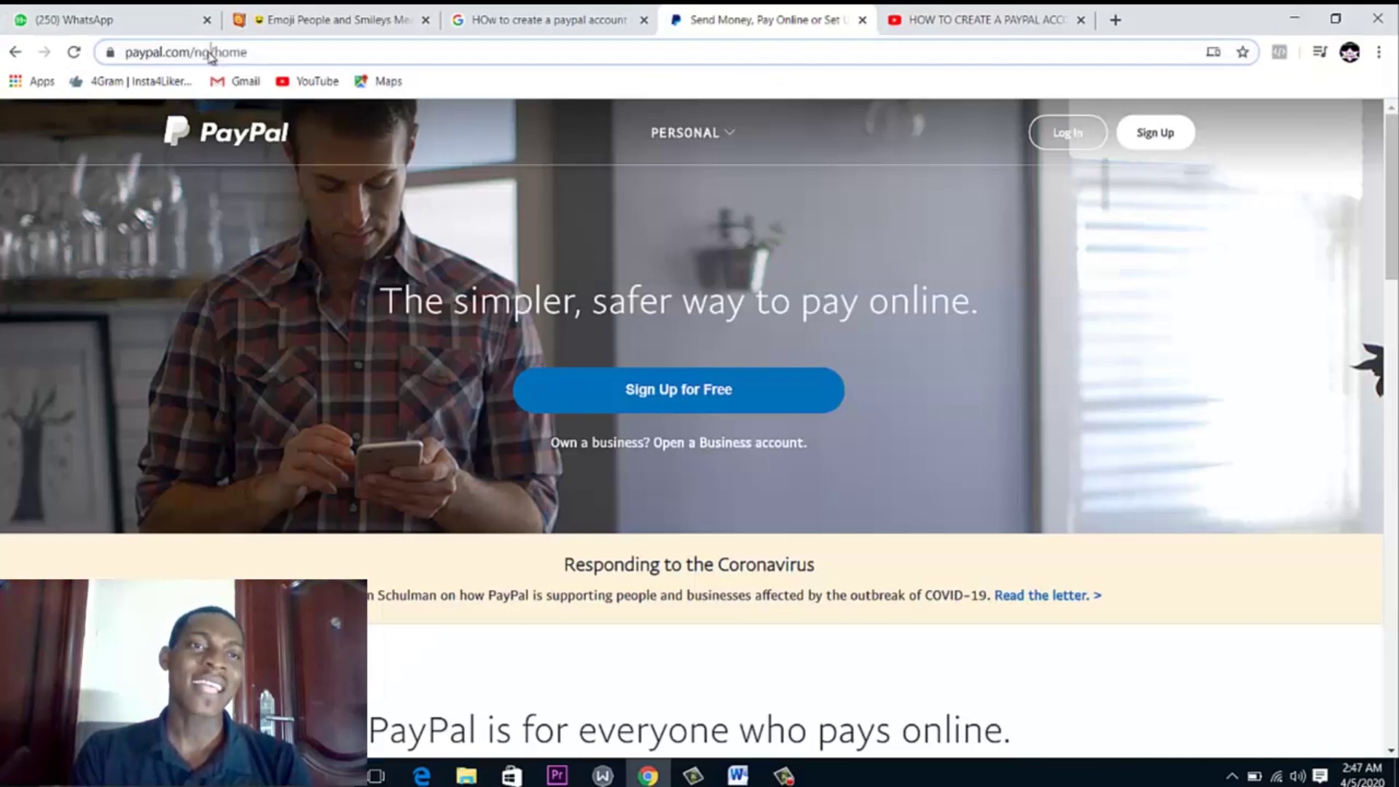
click(212, 53)
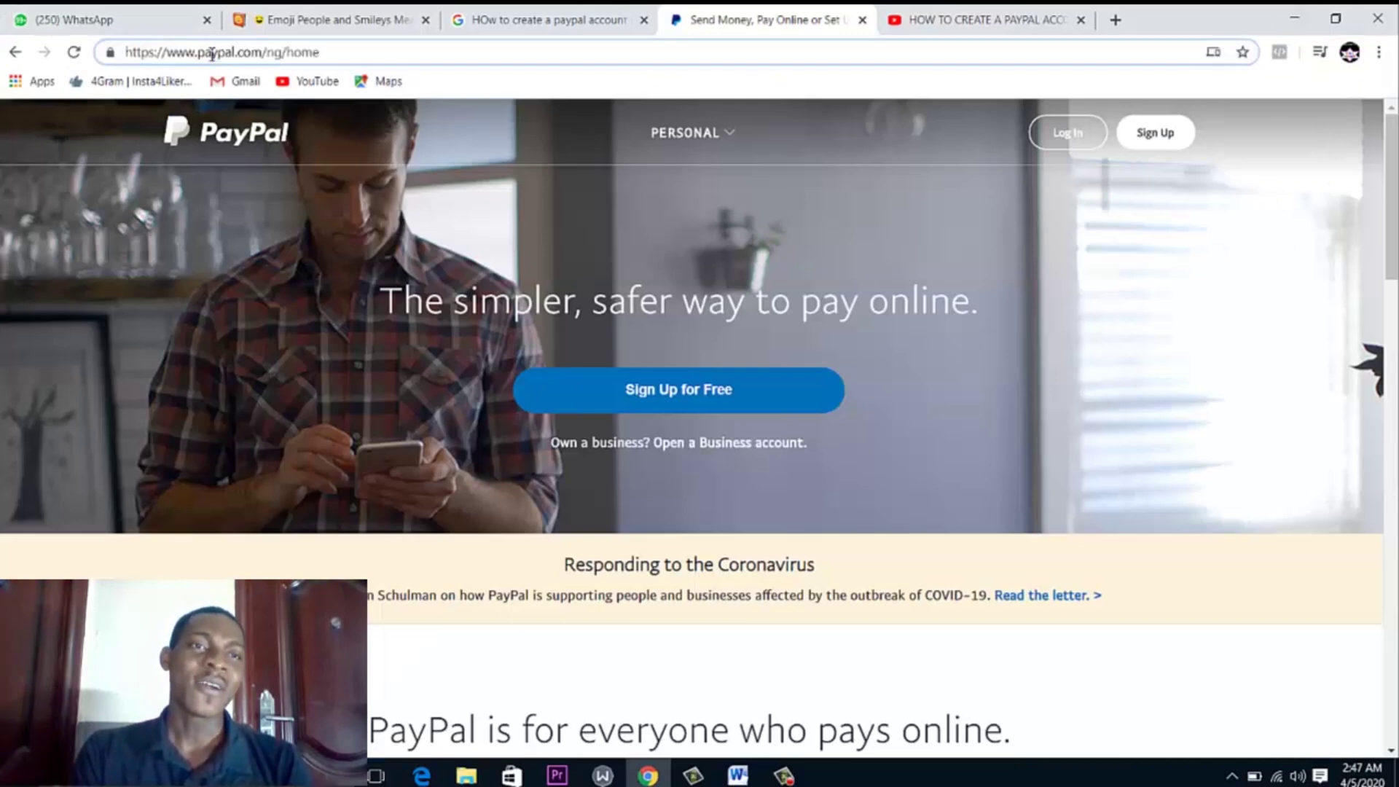
double_click(272, 53)
key(BackSpace)
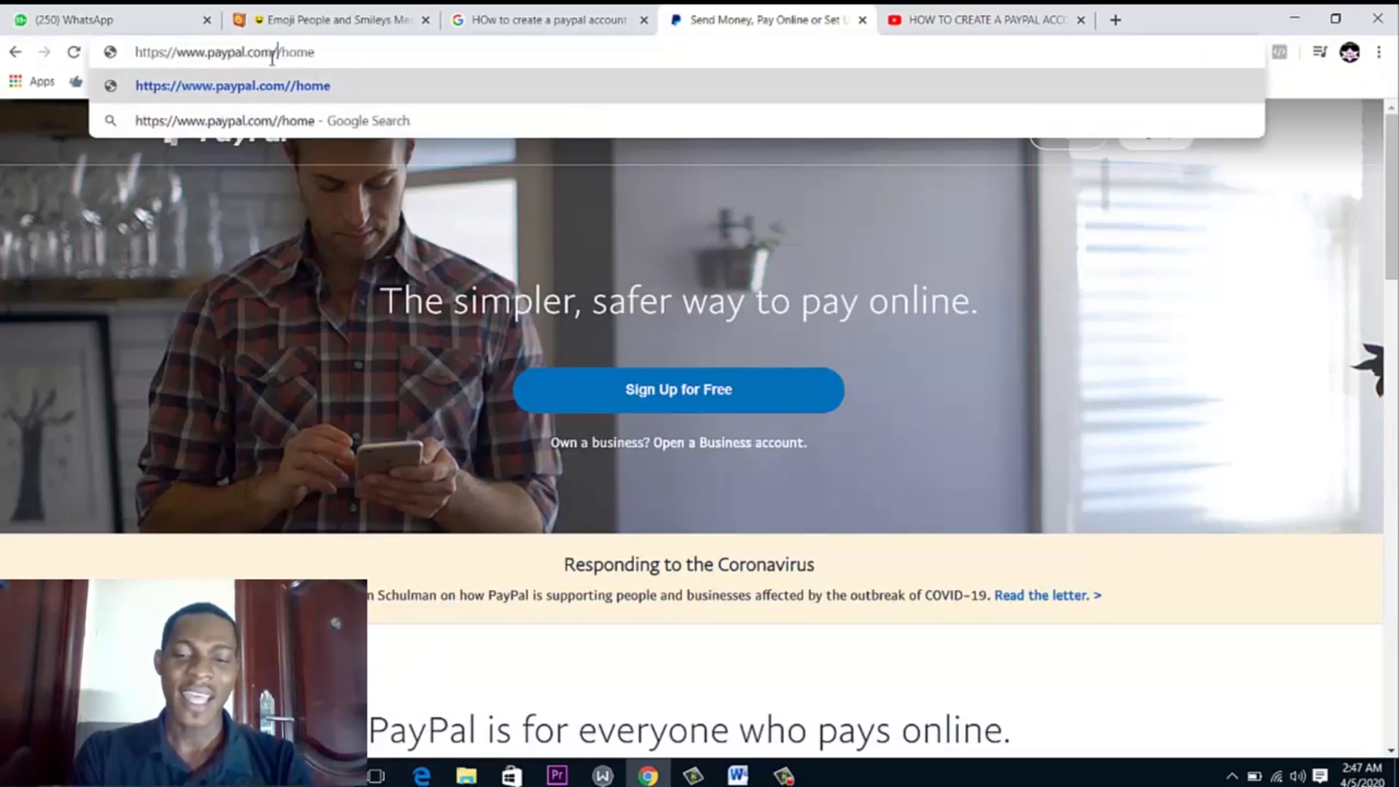
text(ls)
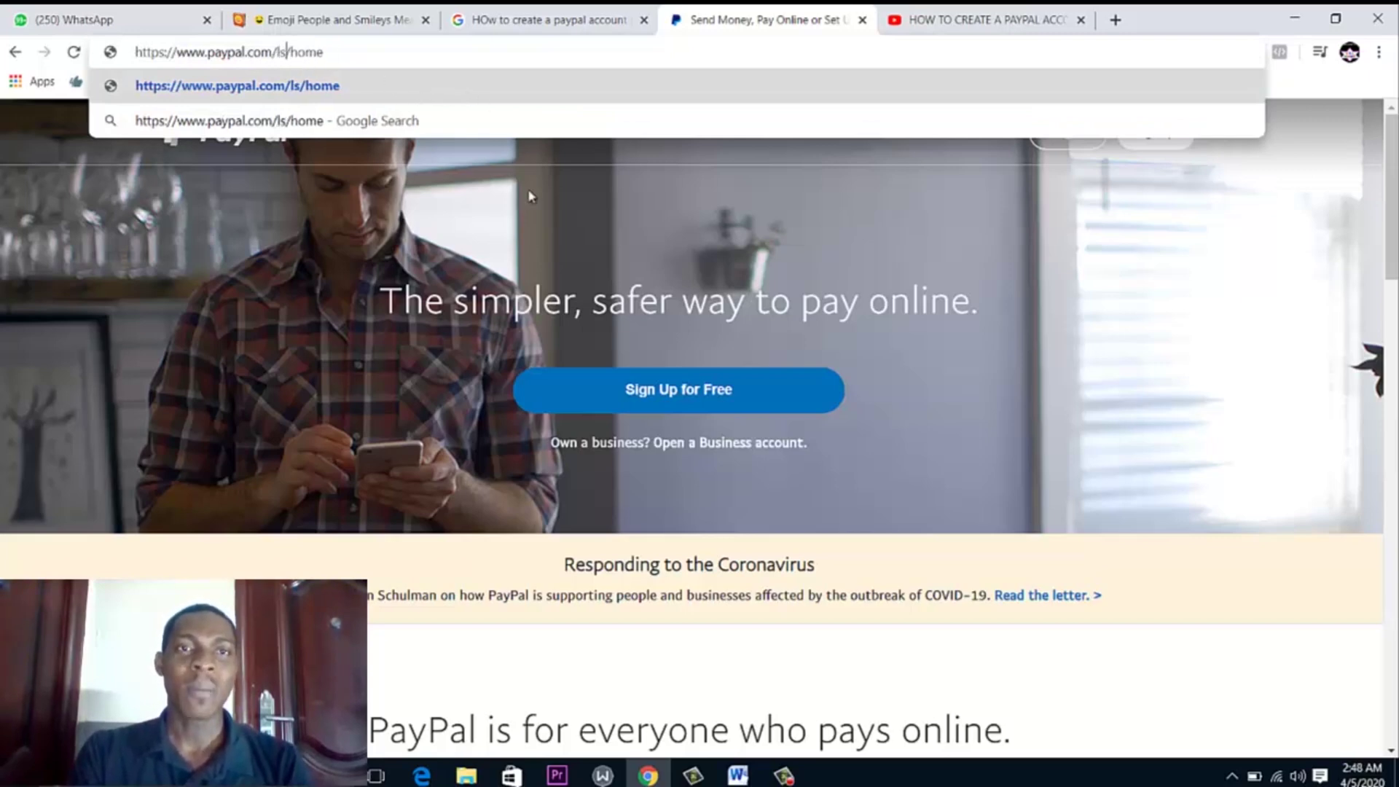
key(Return)
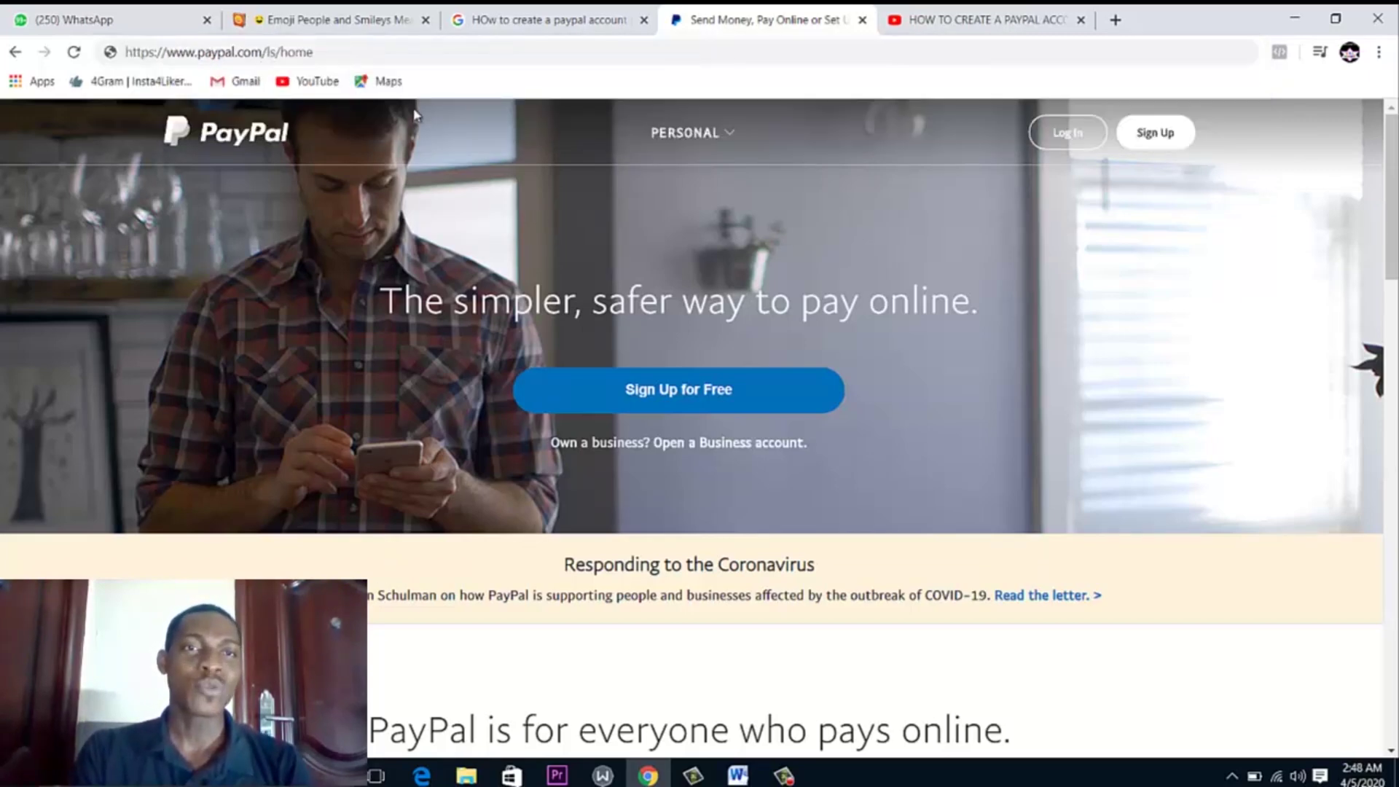
click(726, 132)
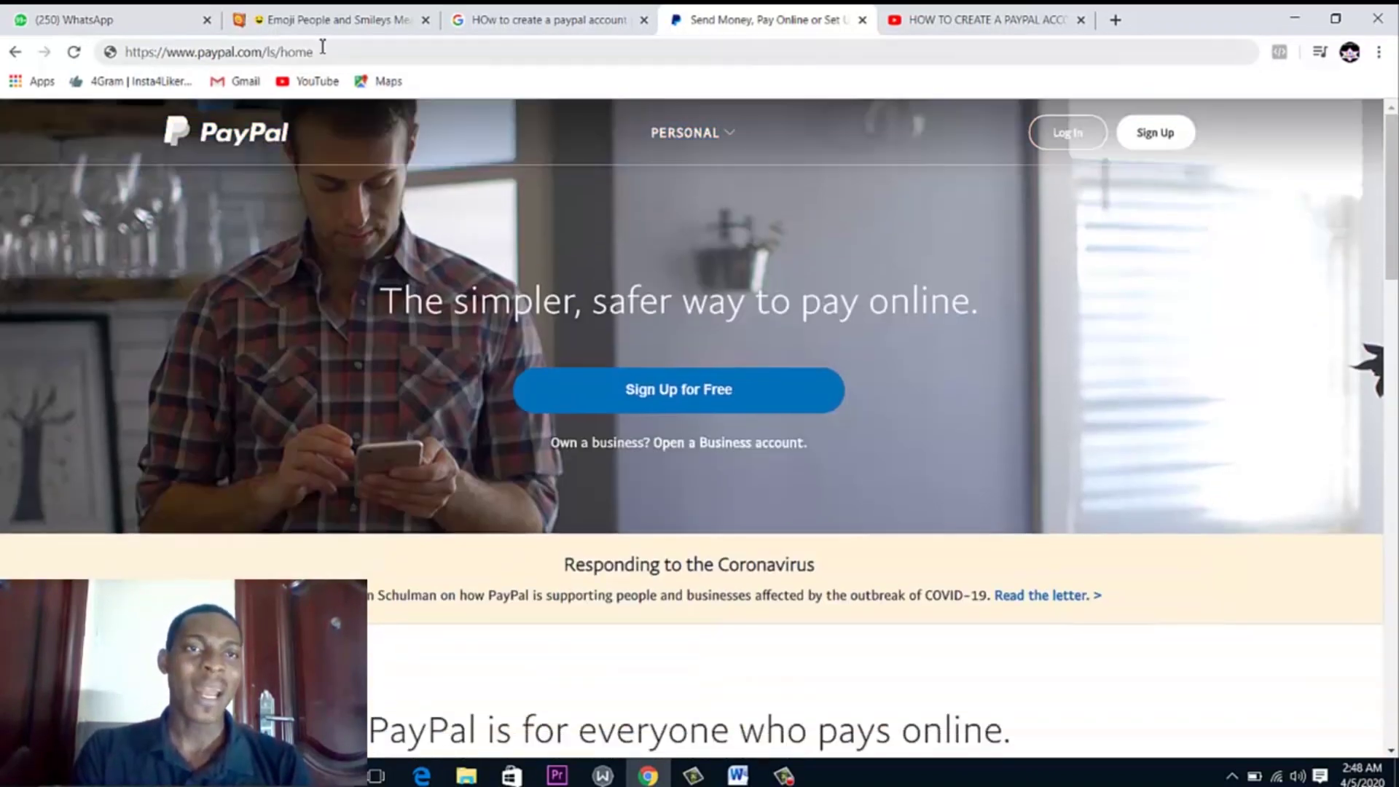
click(325, 50)
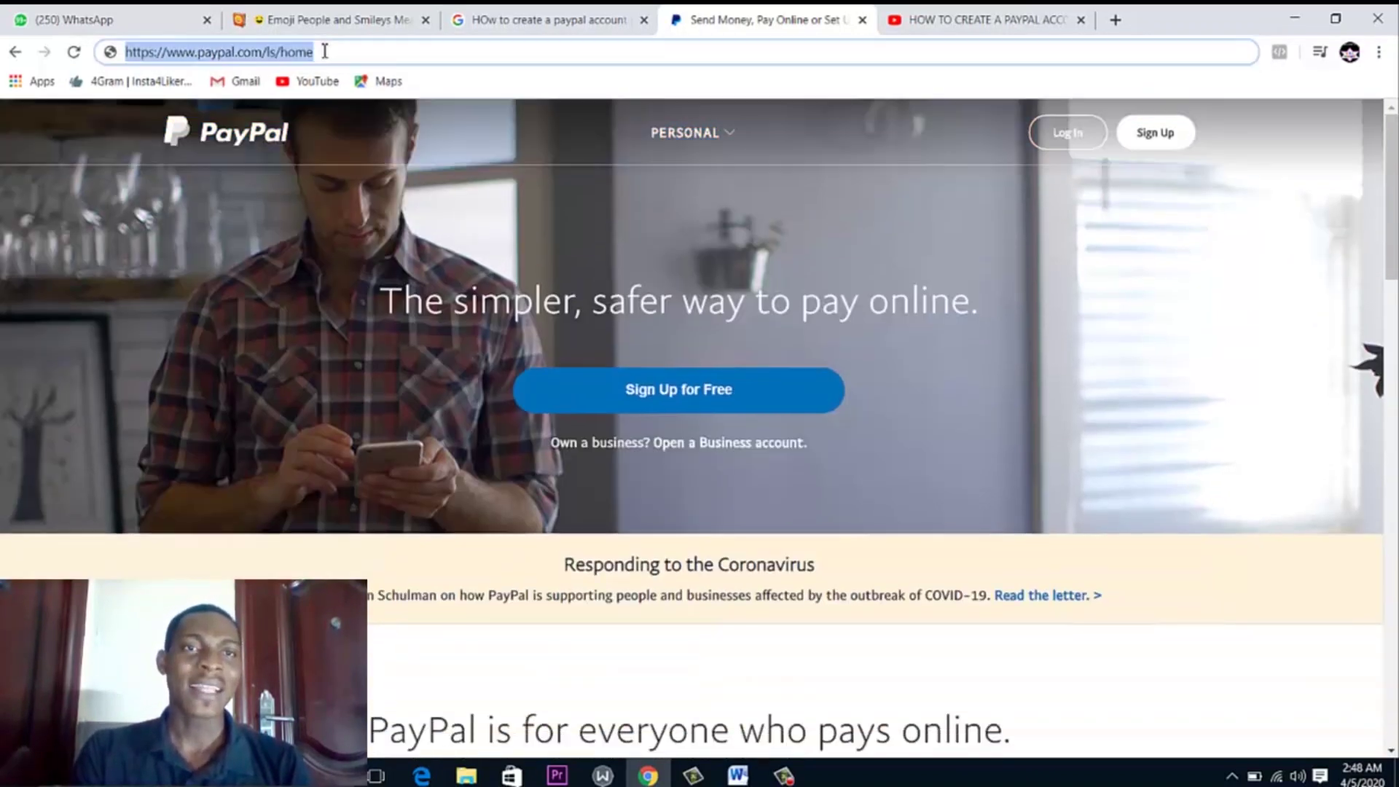
key(Return)
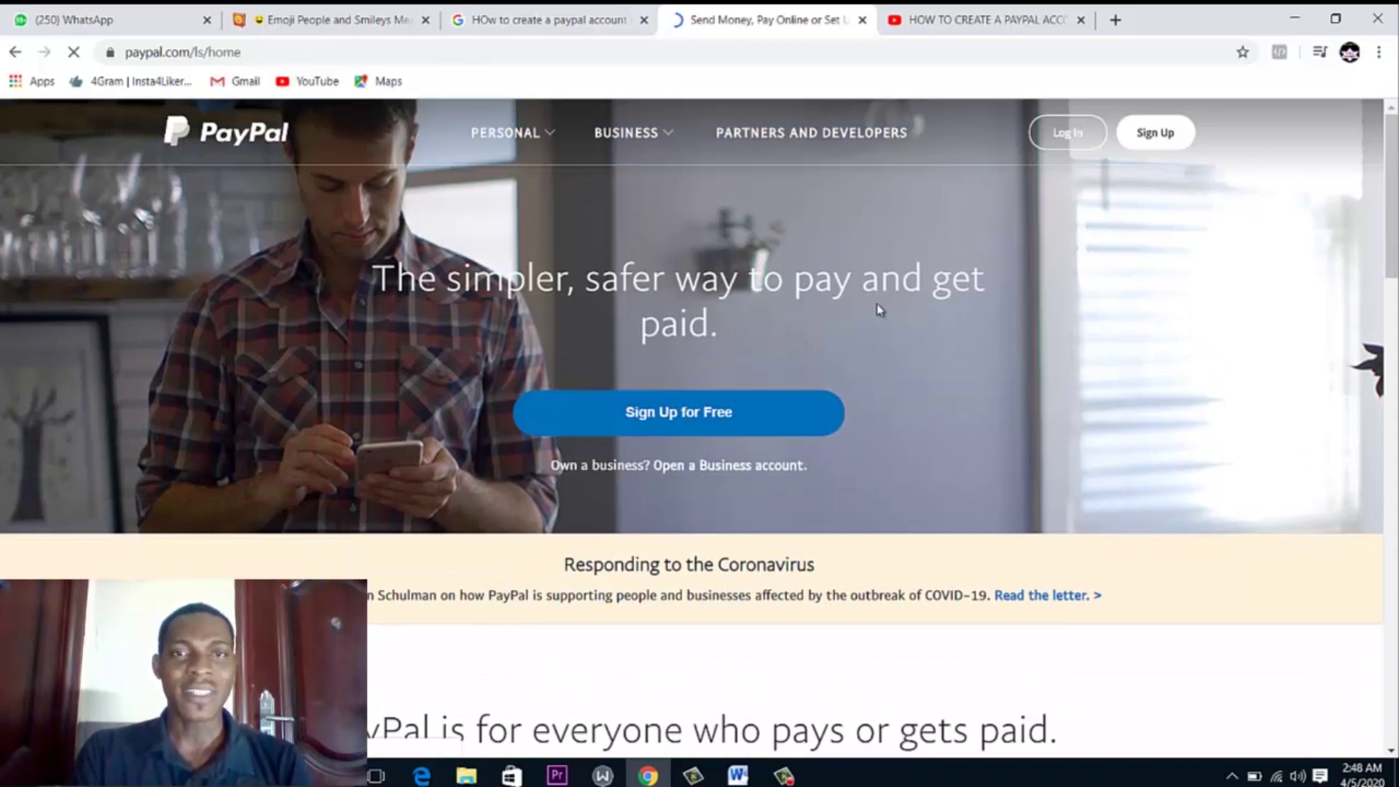
Look through the Business dropdown, then choose 'Sign Up for Free' on the Lesotho home page
mouse_move(525, 175)
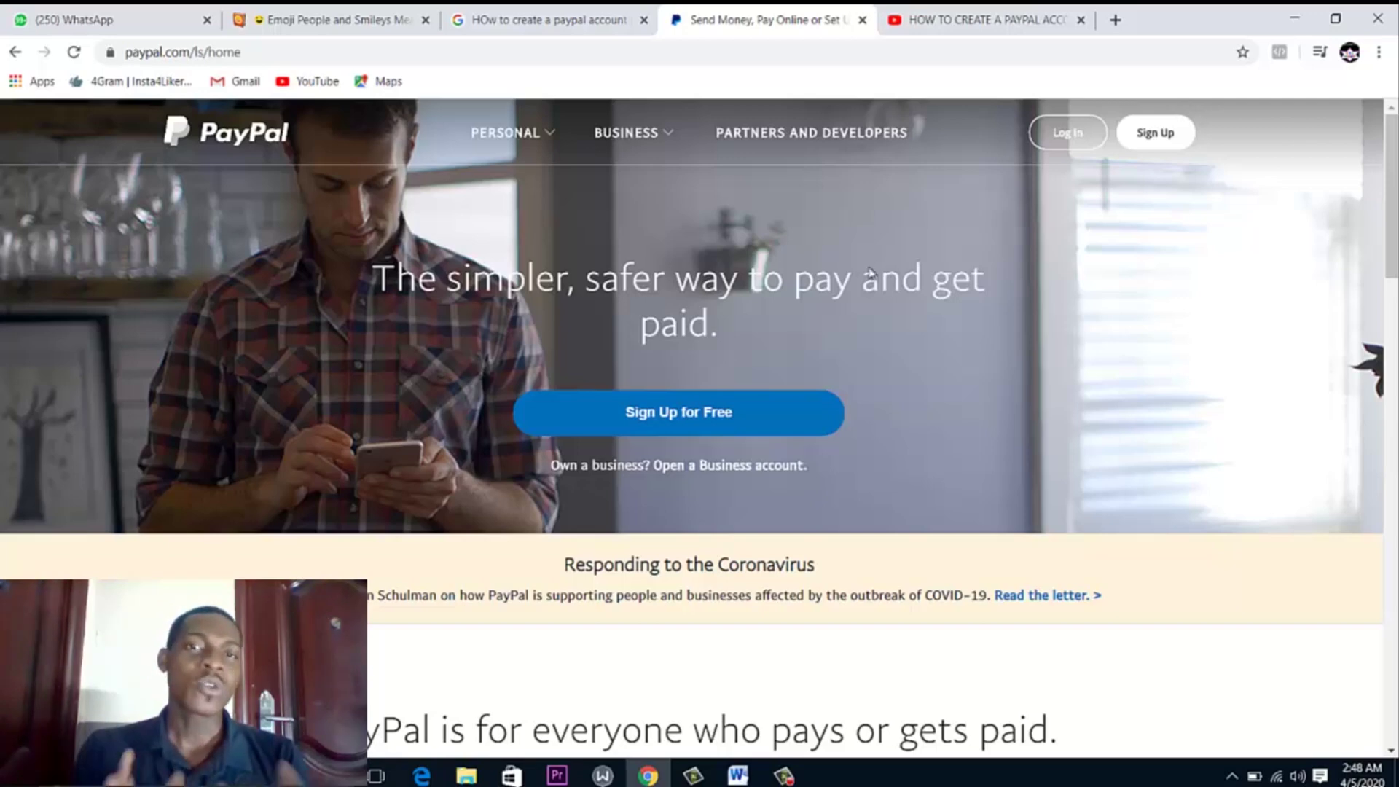
click(641, 153)
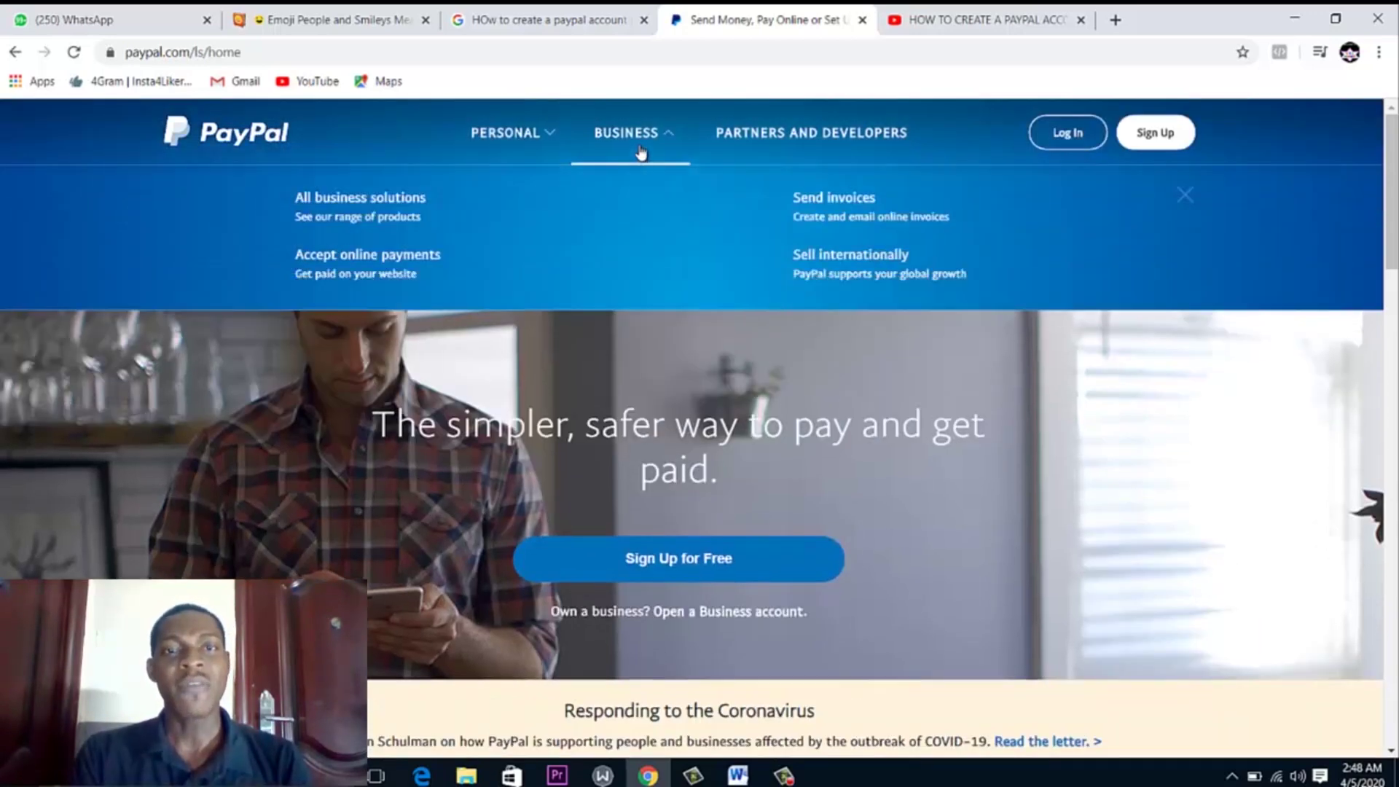
click(641, 153)
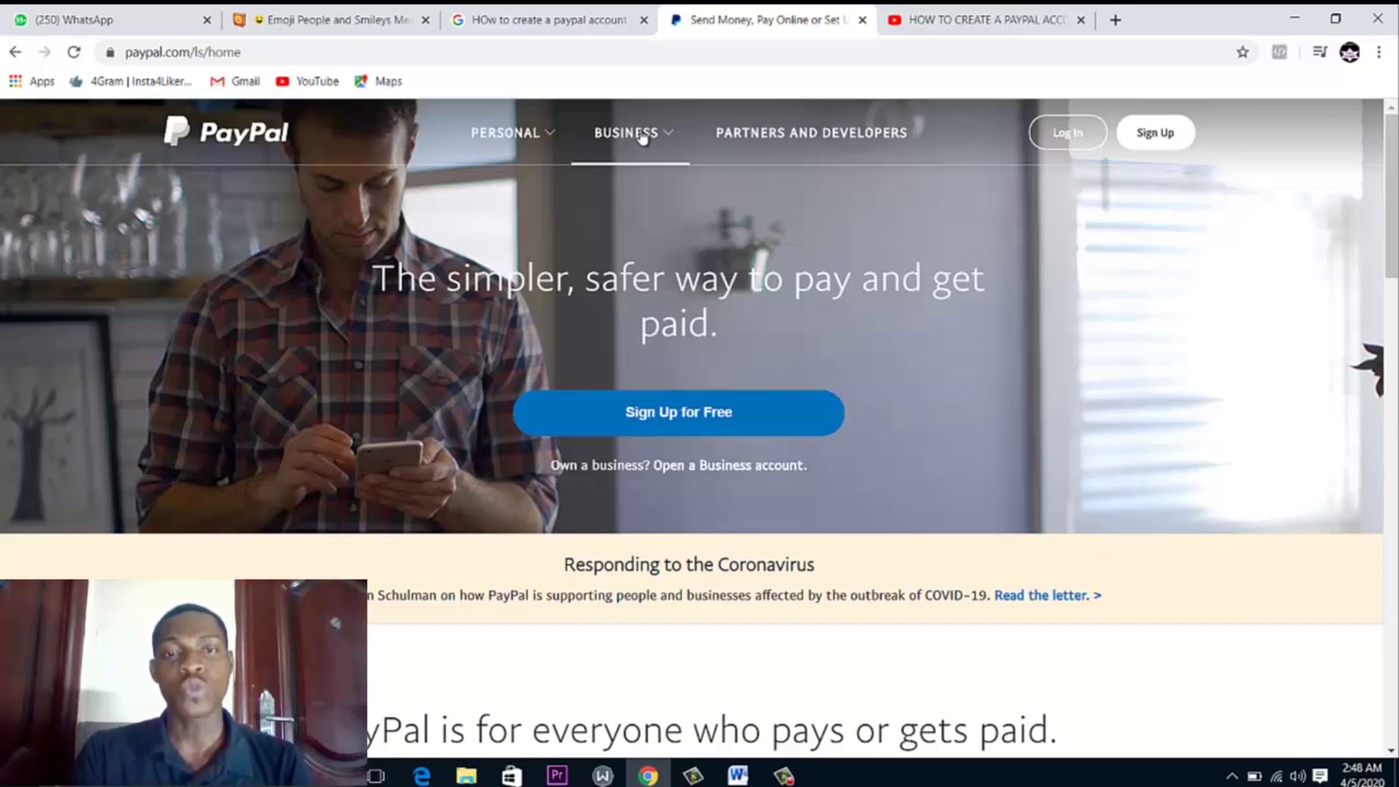
click(643, 139)
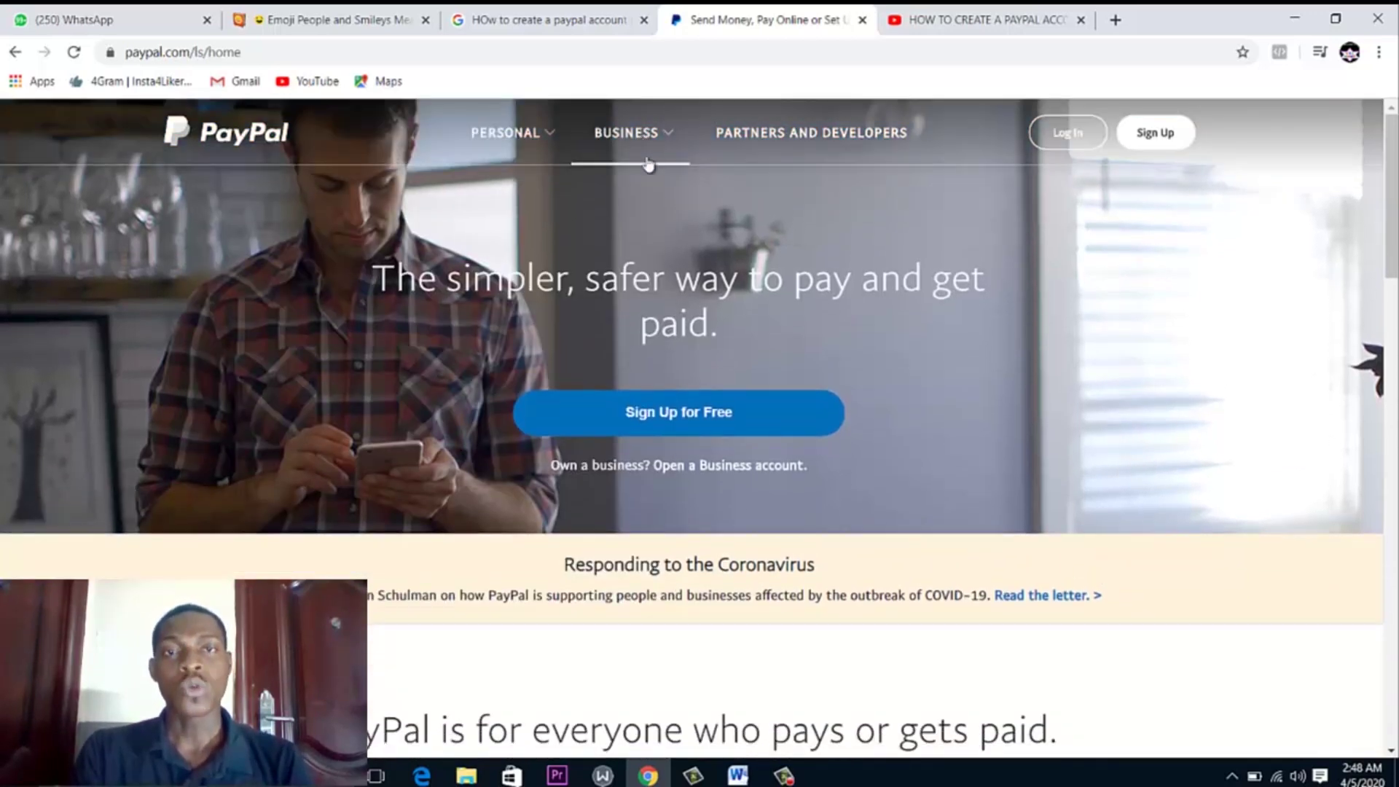
click(685, 412)
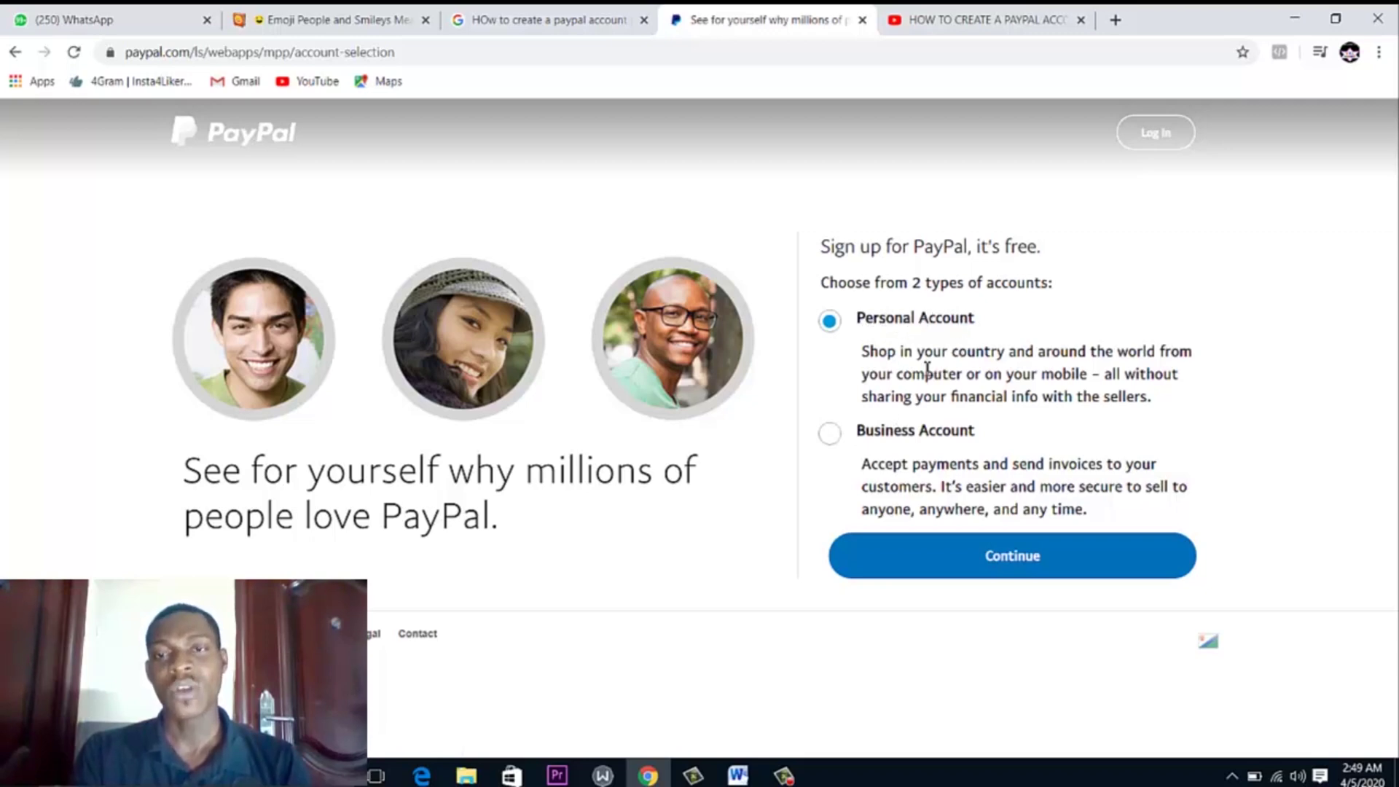
Choose Business Account instead of Personal and continue
click(830, 435)
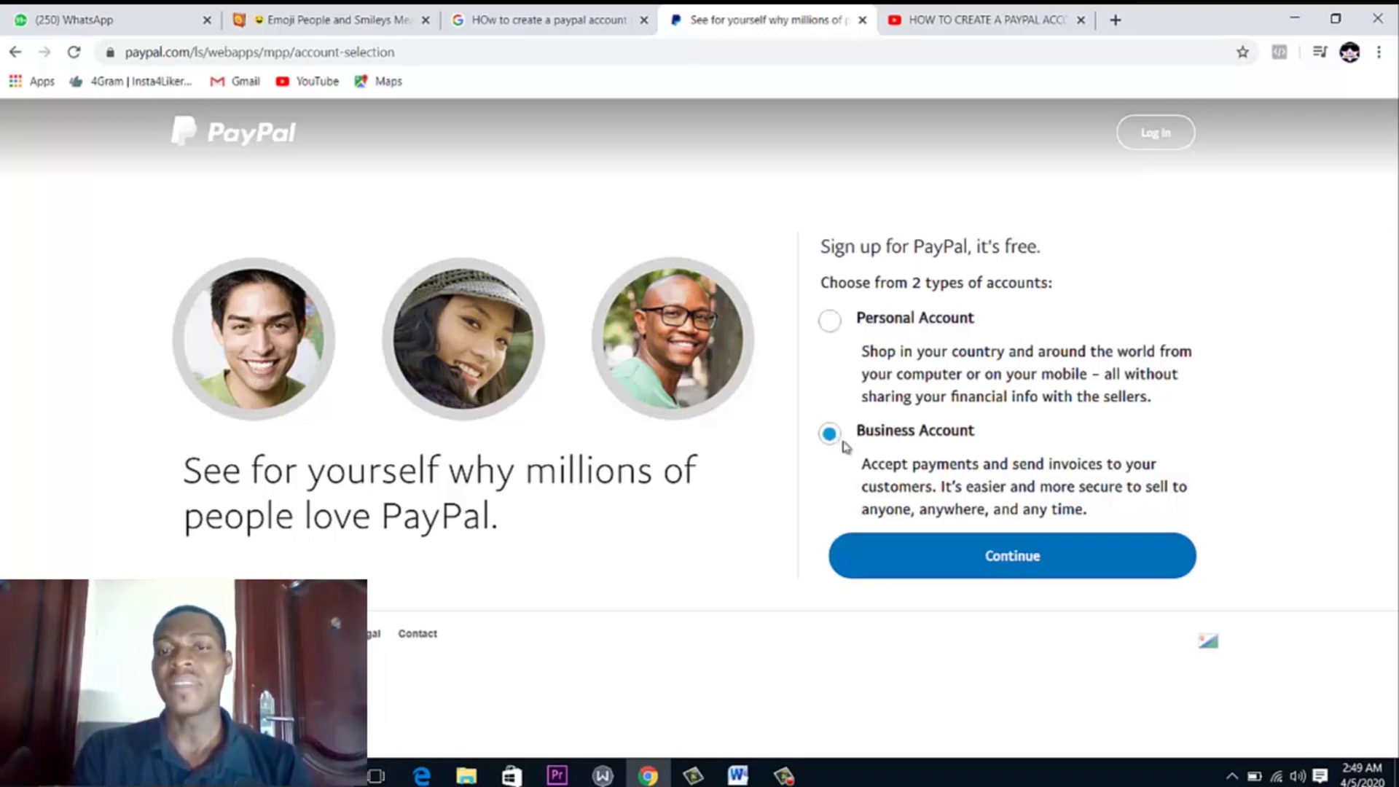
click(920, 556)
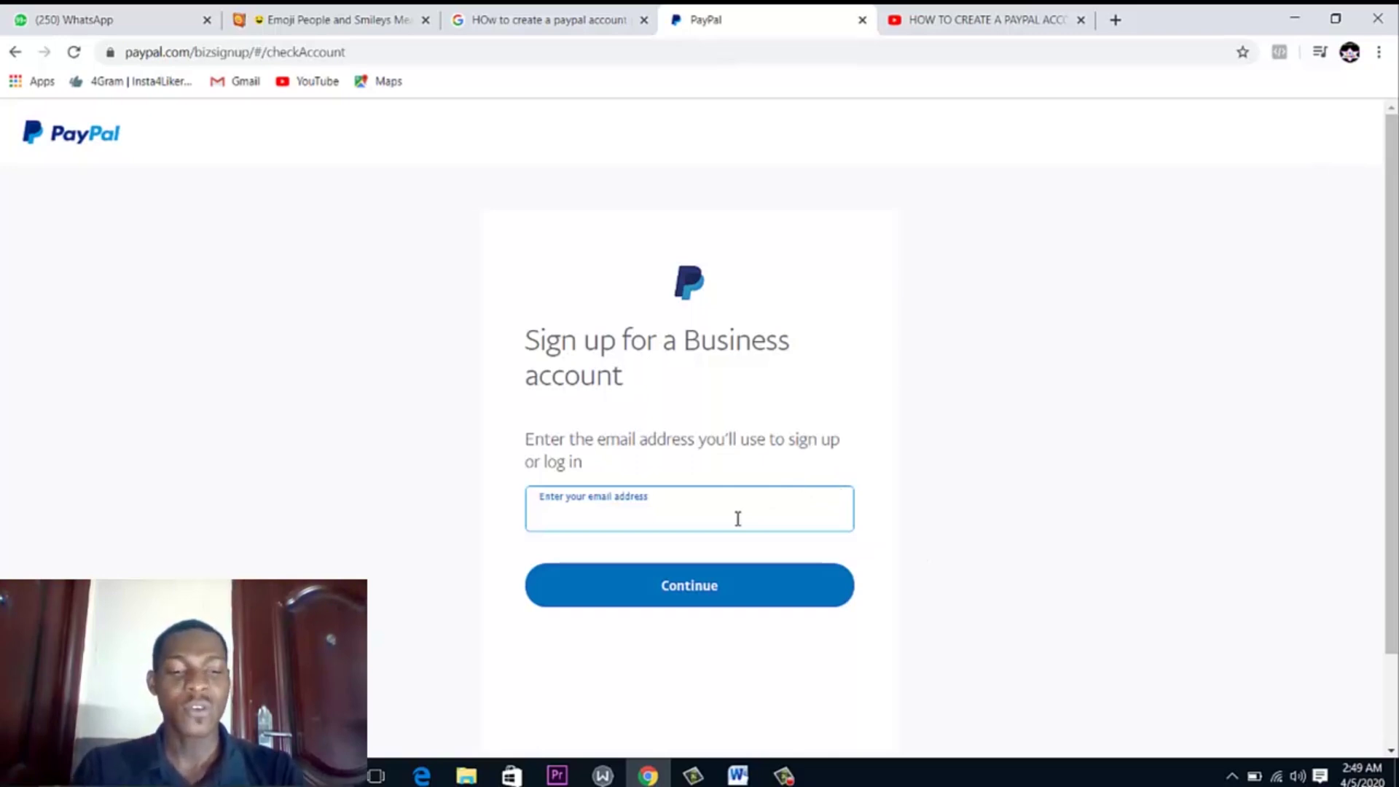
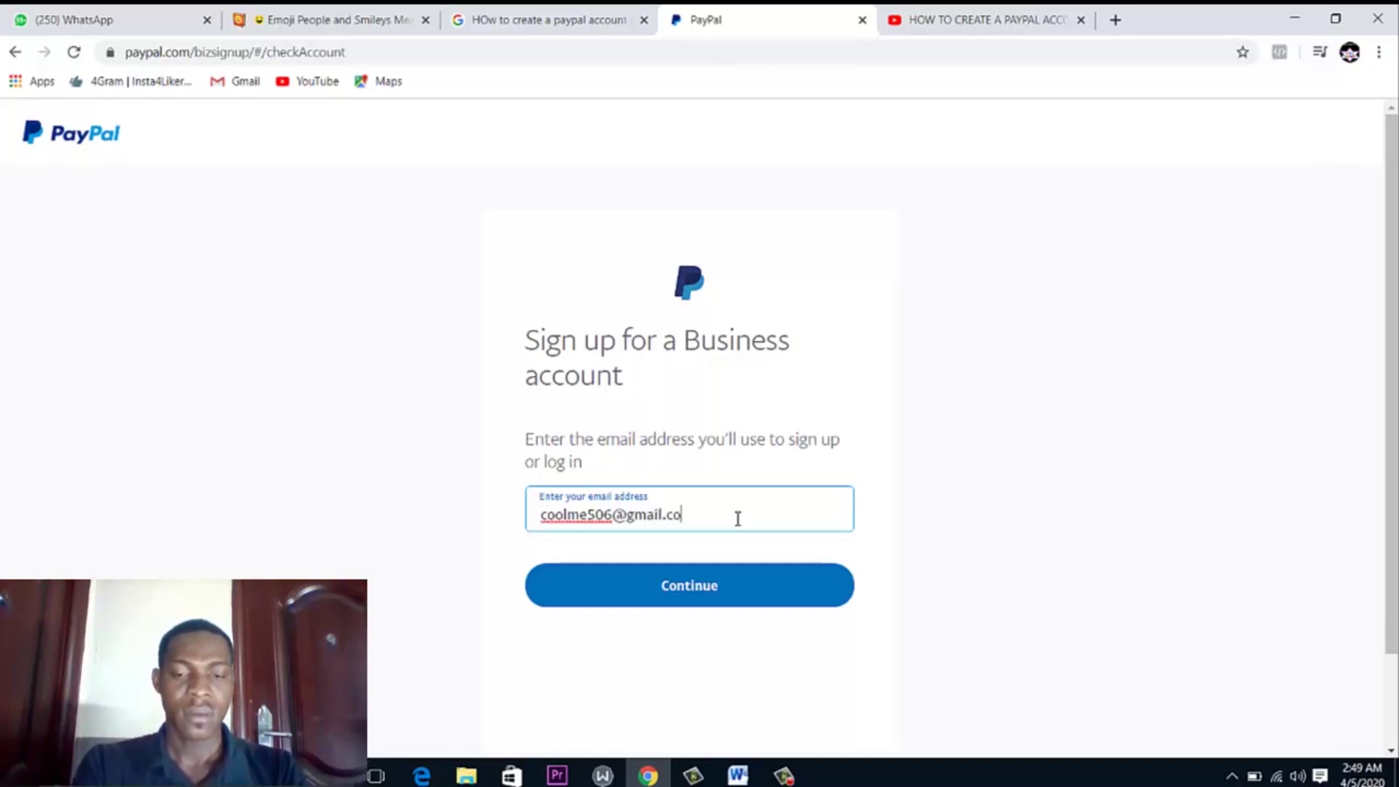
Enter the signup email address, then a password of at least 8 characters after the too-short one is rejected
click(692, 590)
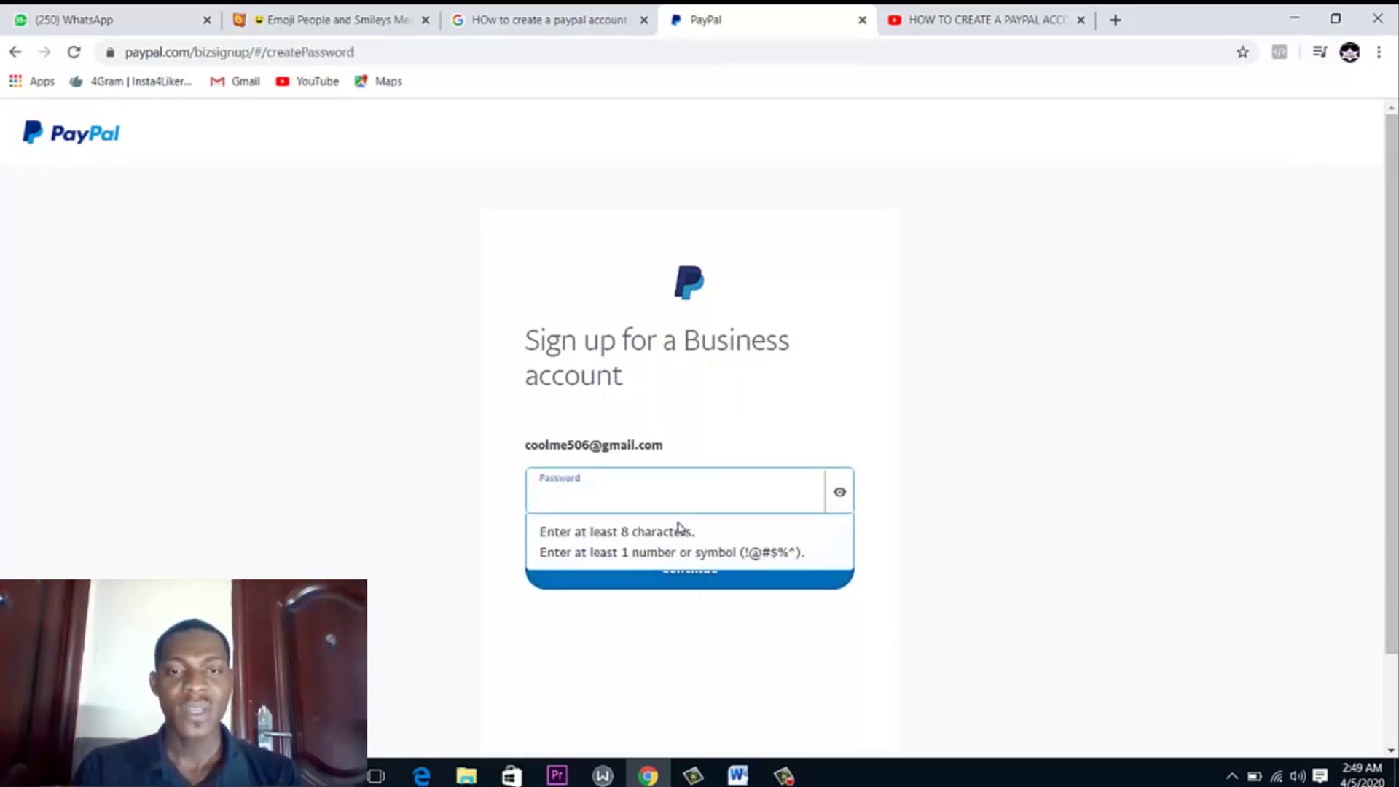
text(•)
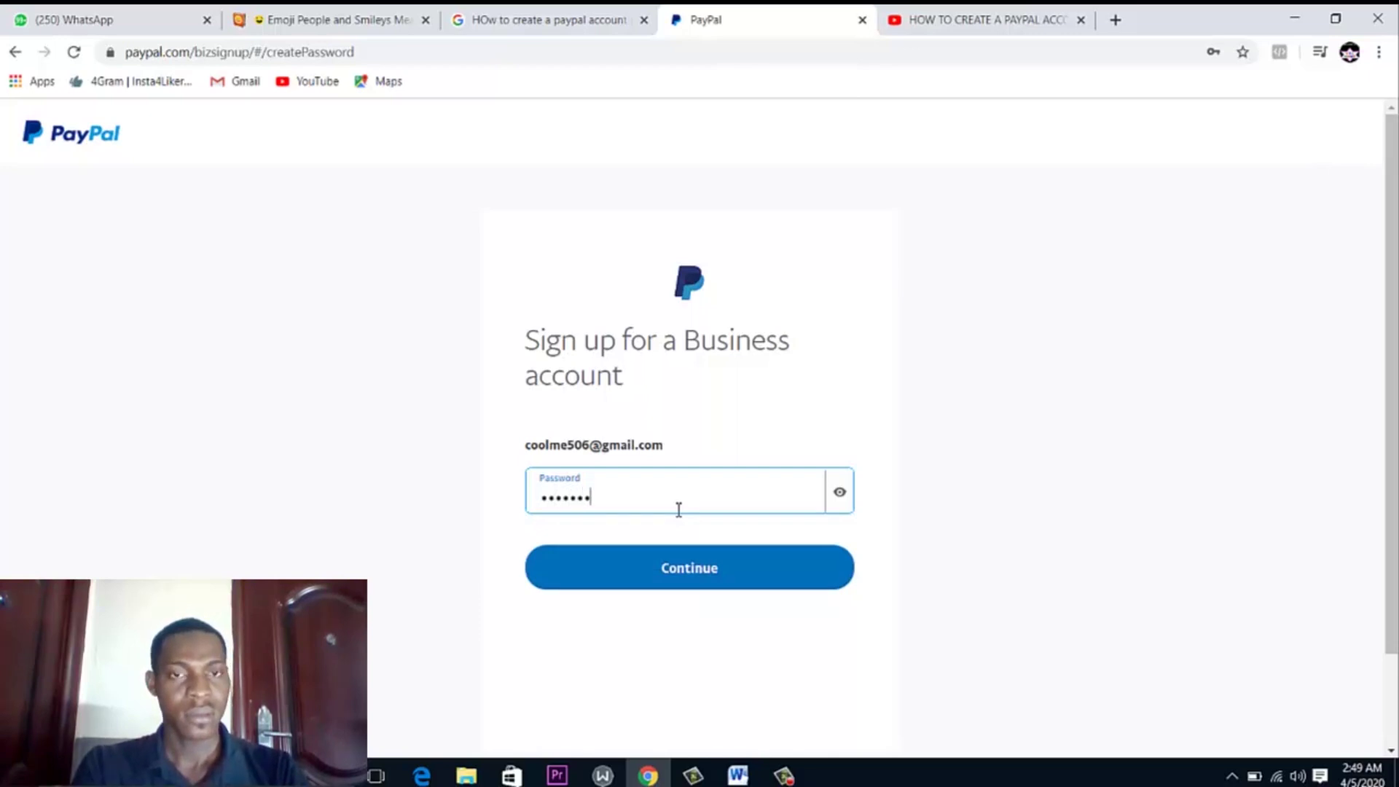
click(693, 567)
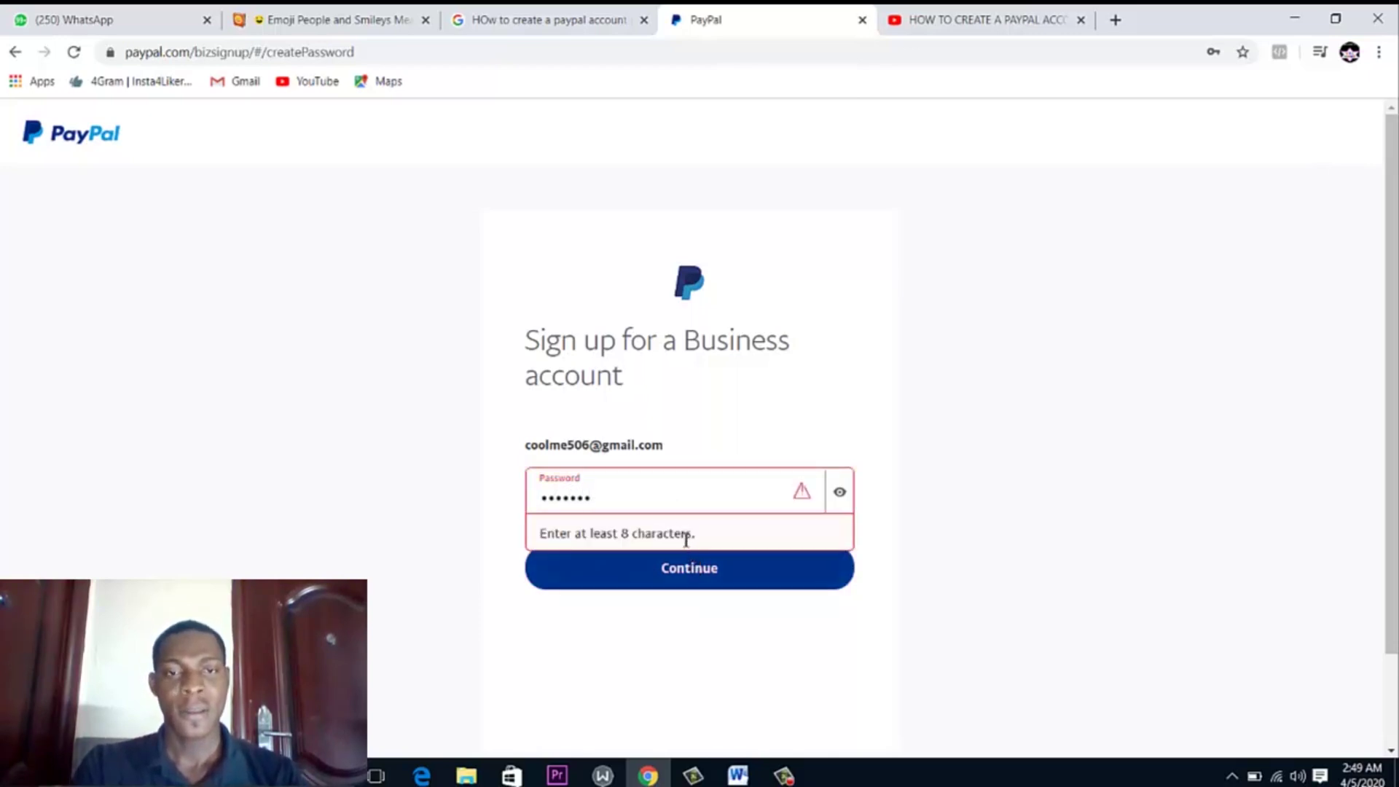
double_click(674, 510)
text(••)
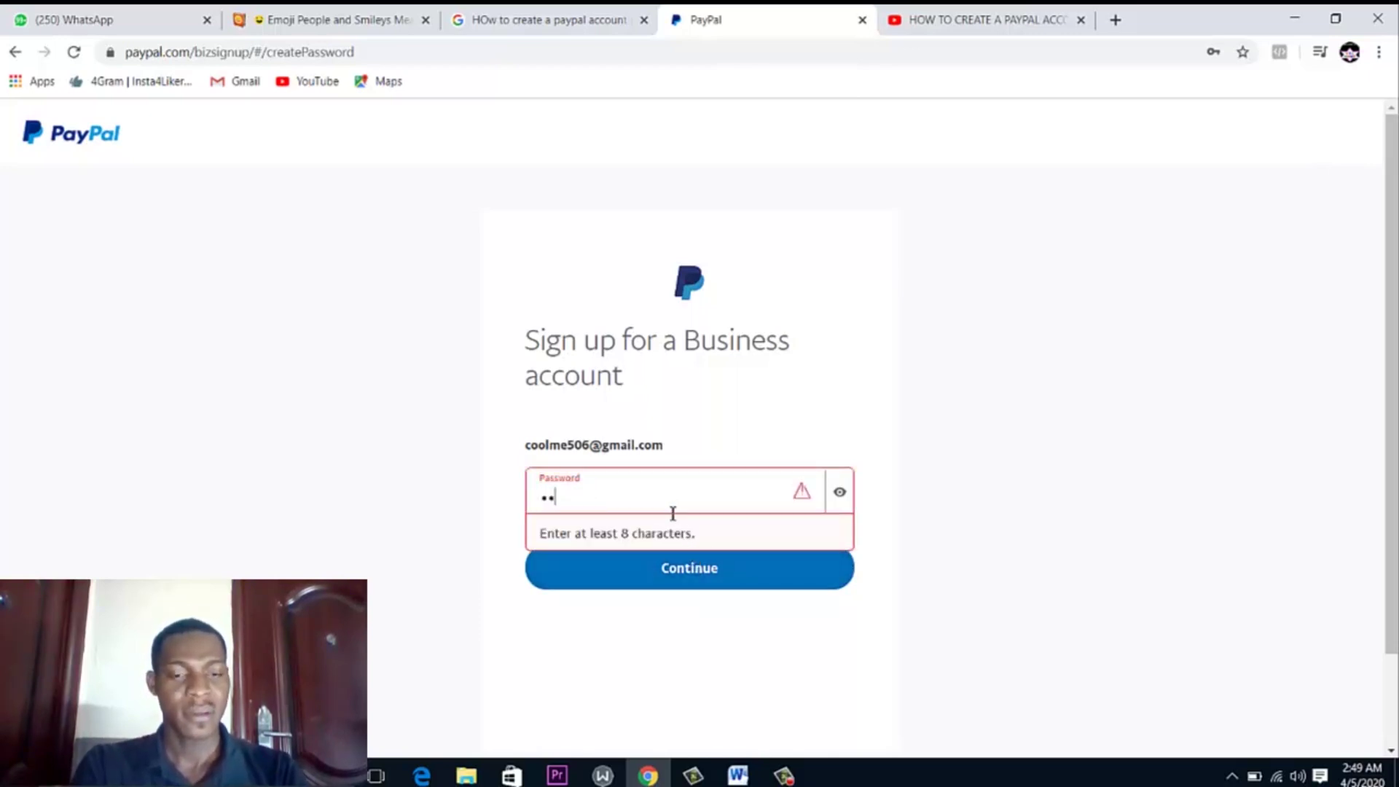
text(•••••)
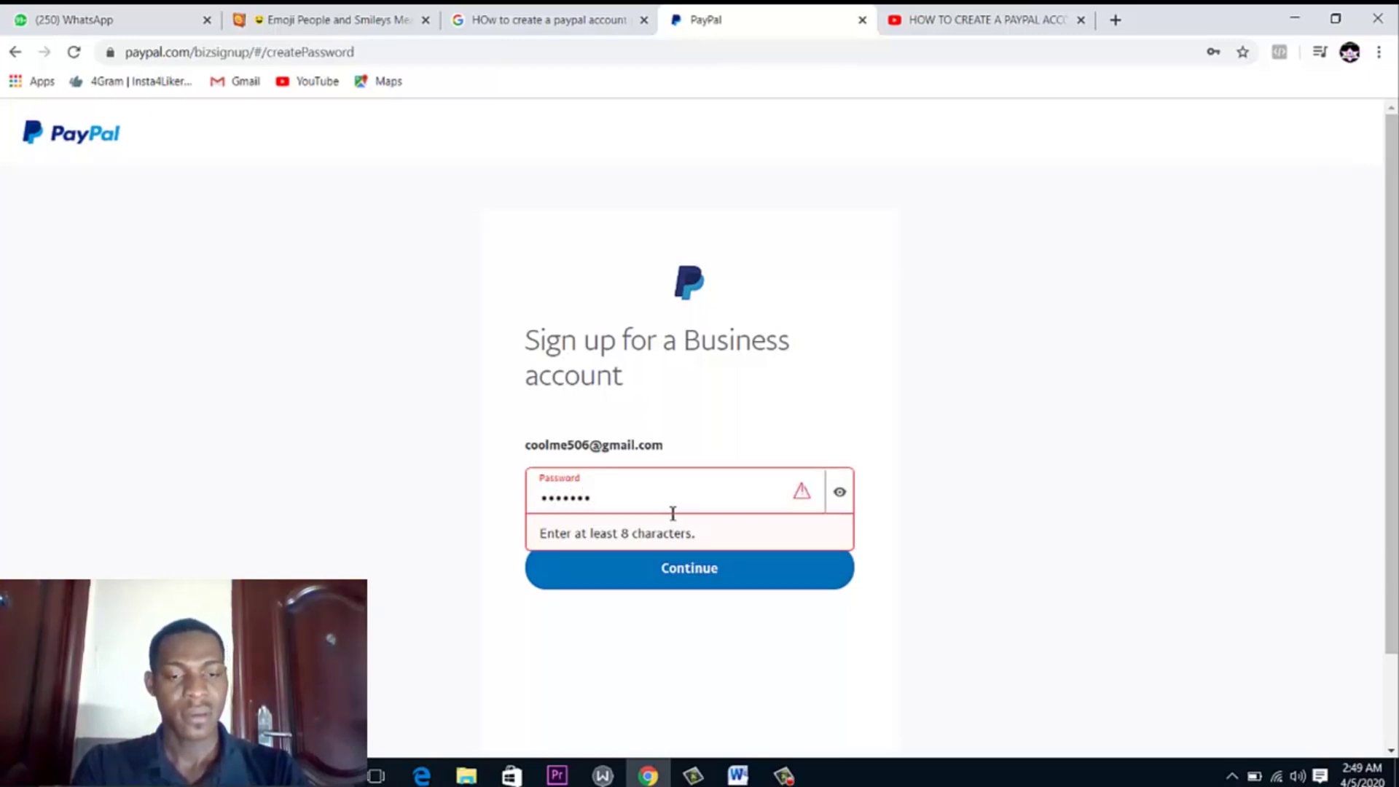
text(••)
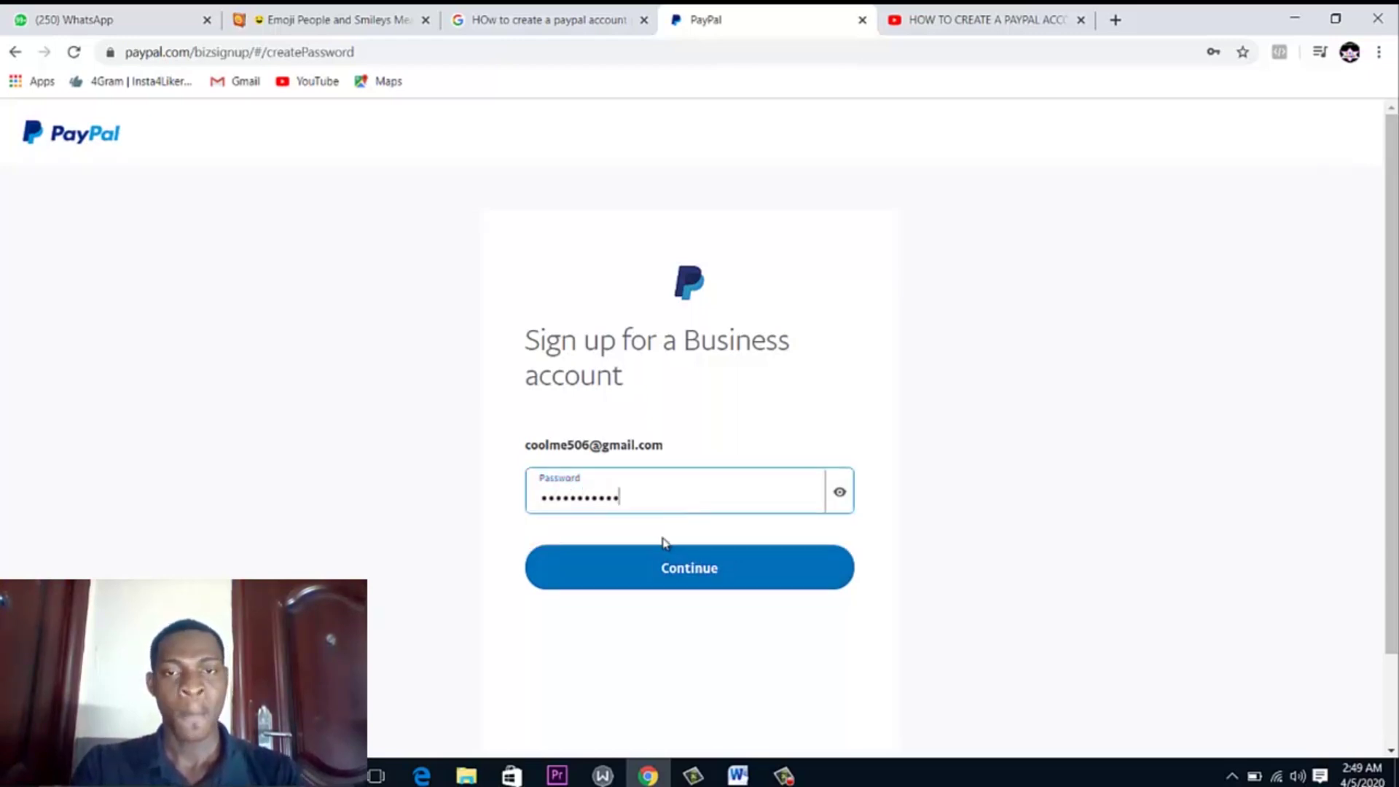
click(659, 566)
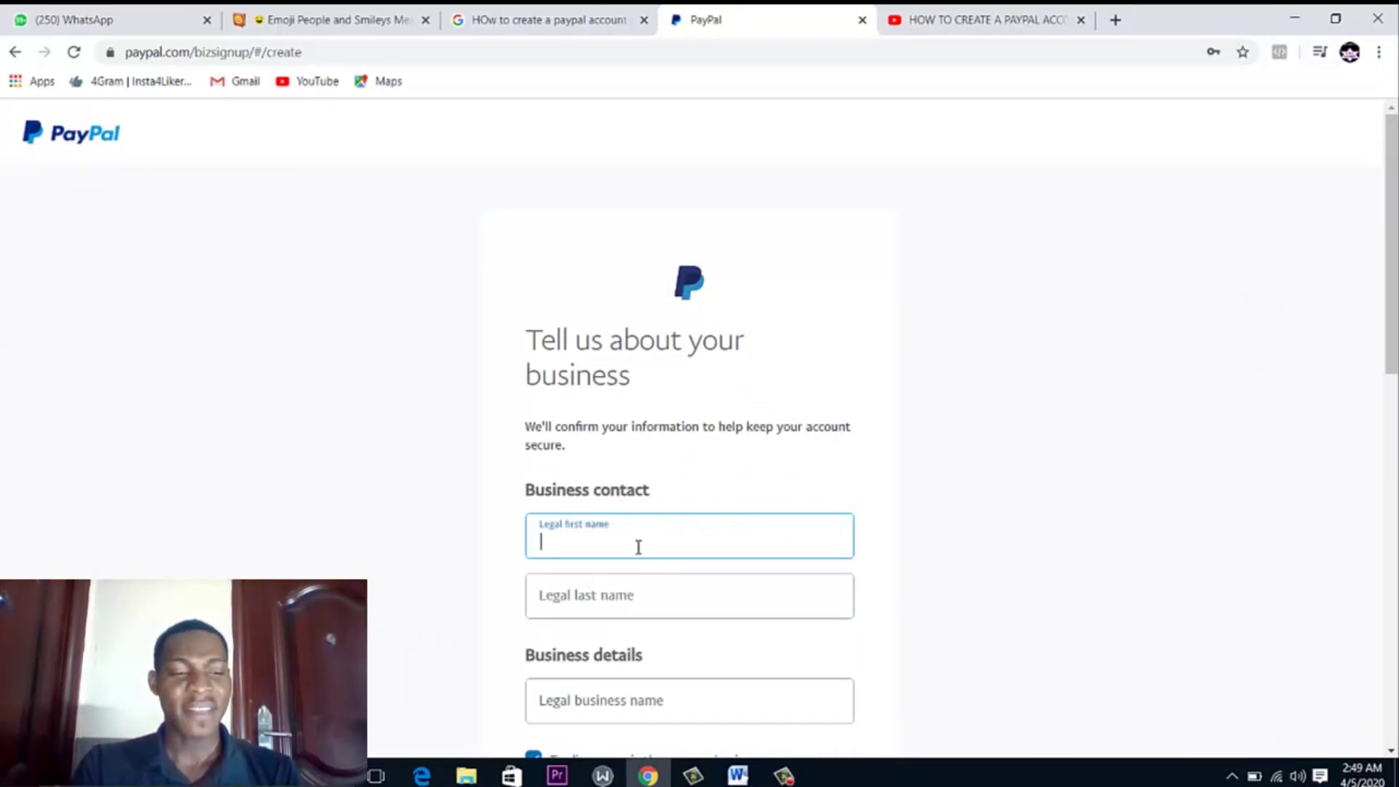
Enter the contact's legal first and last names and the legal business name 'hkjinld'
text(V.sl)
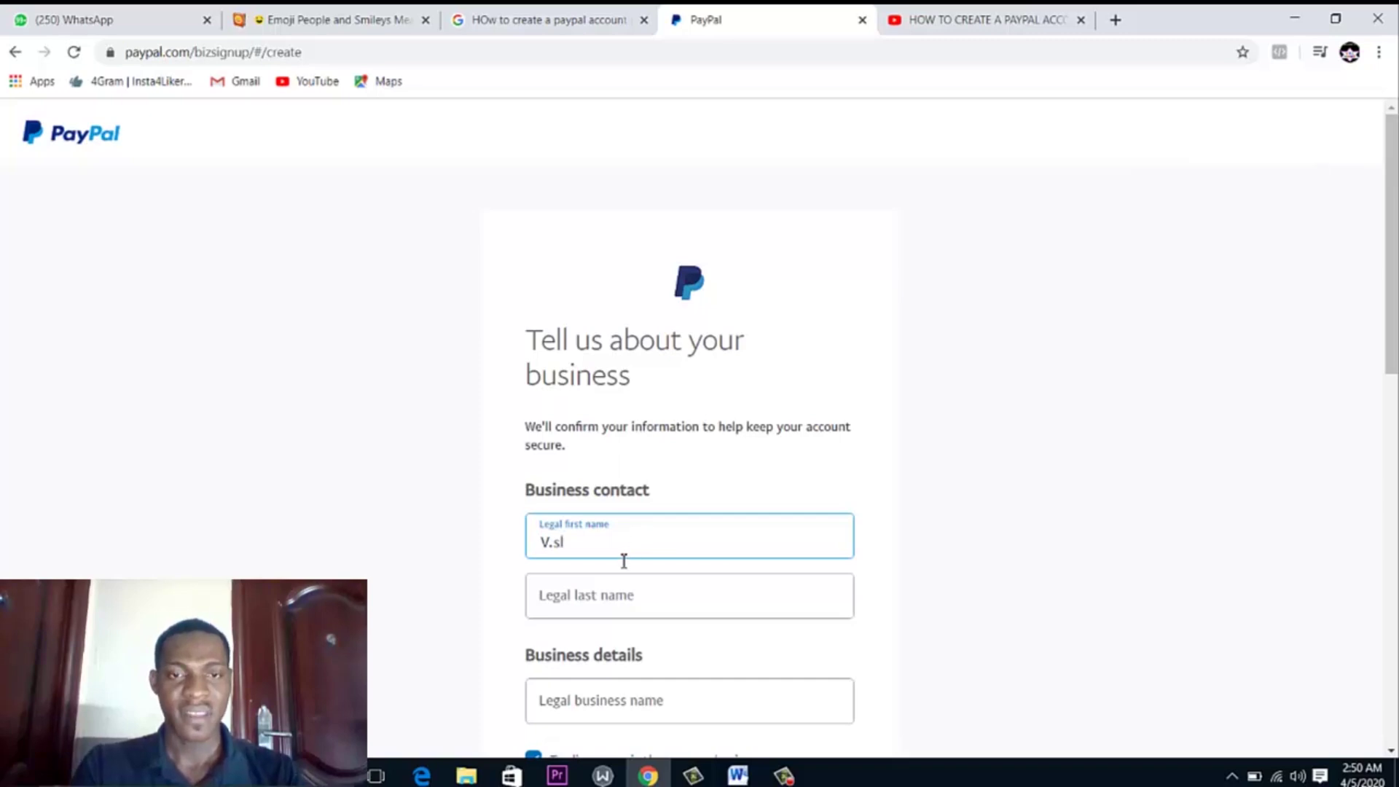
click(614, 595)
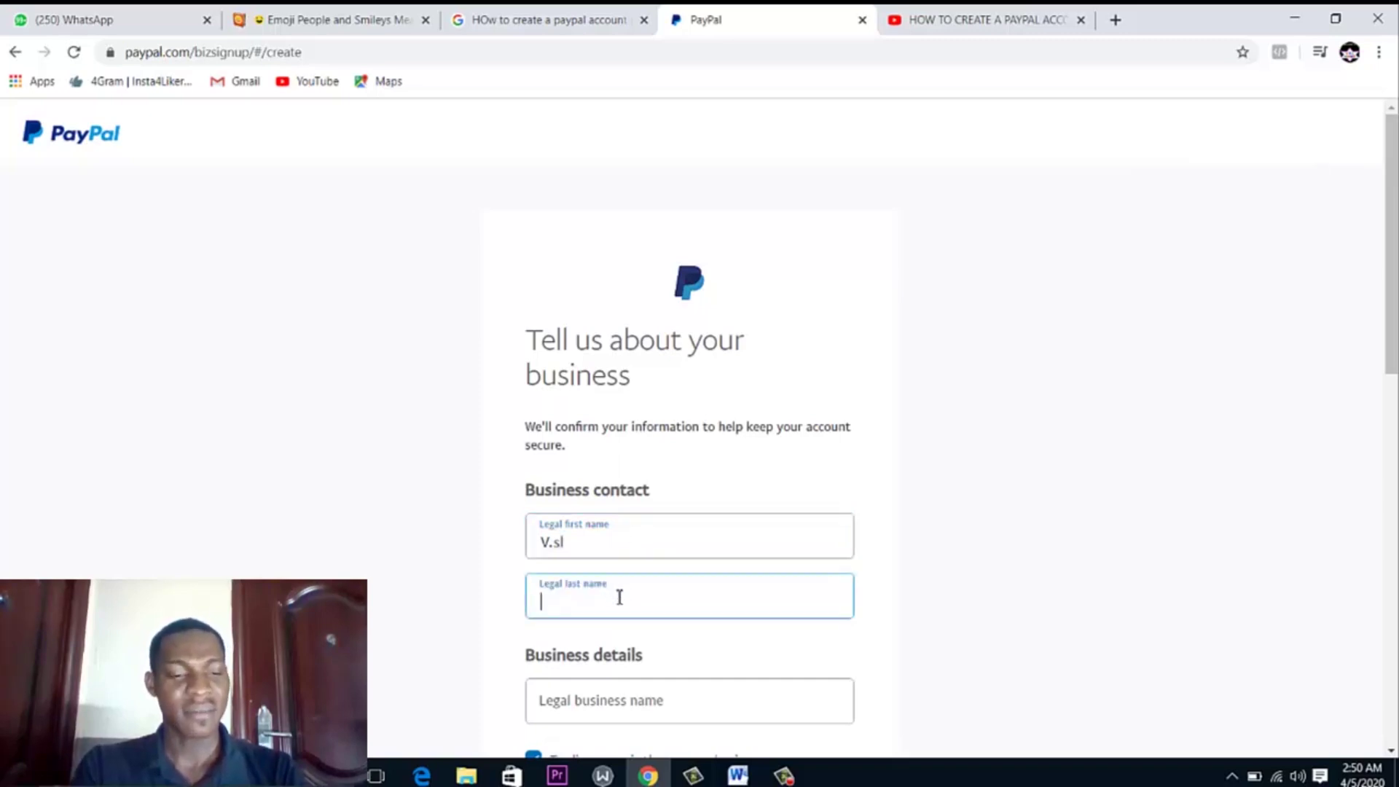
text(concep)
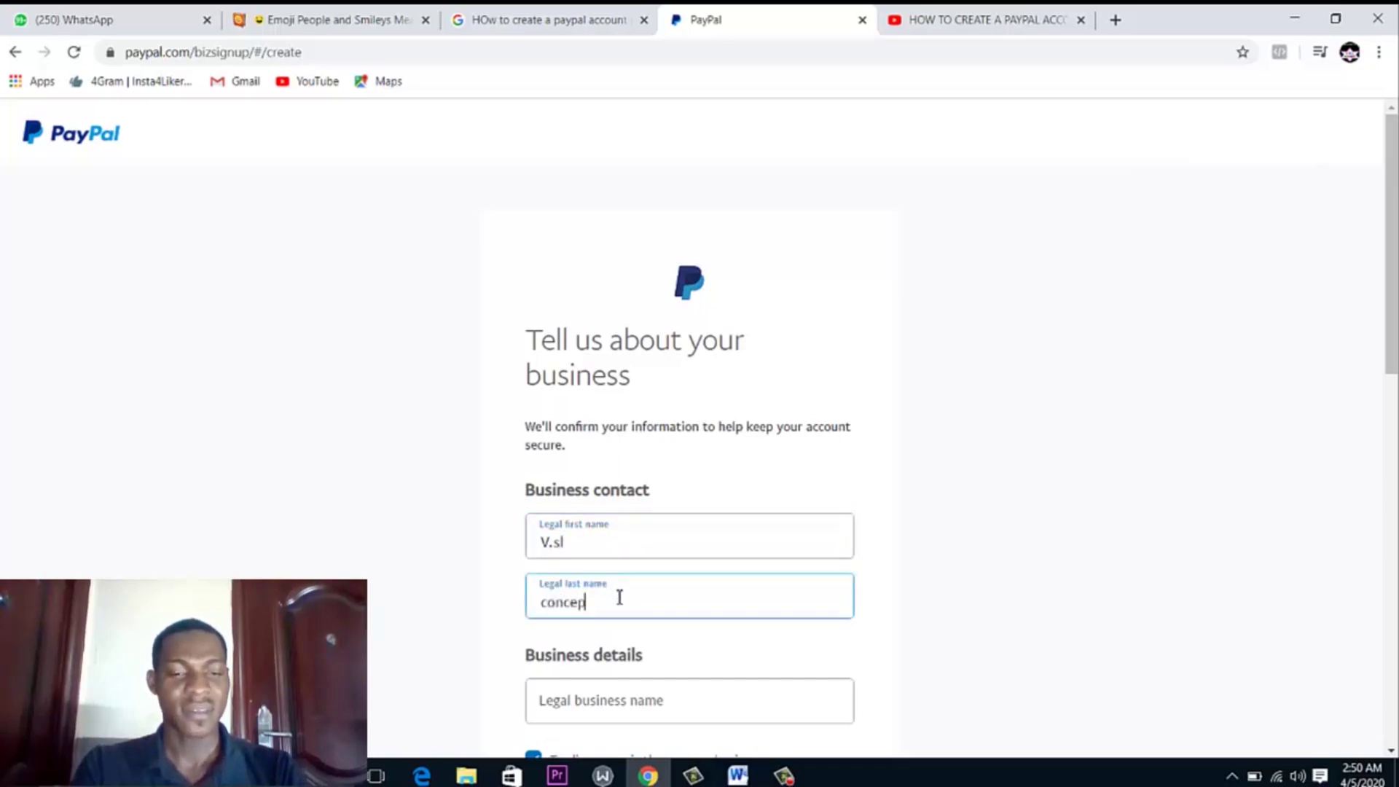
text(ts)
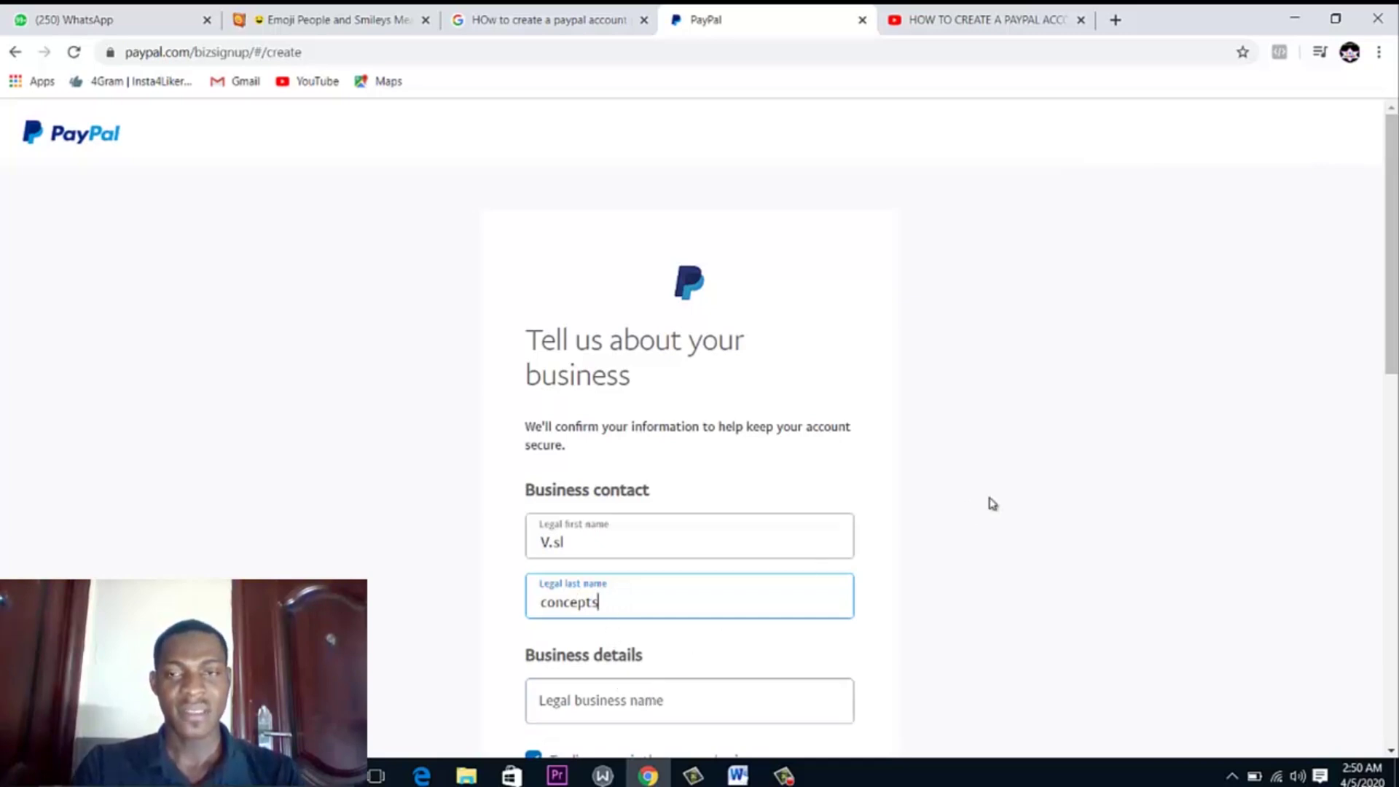
scroll(706, 435, down, 3)
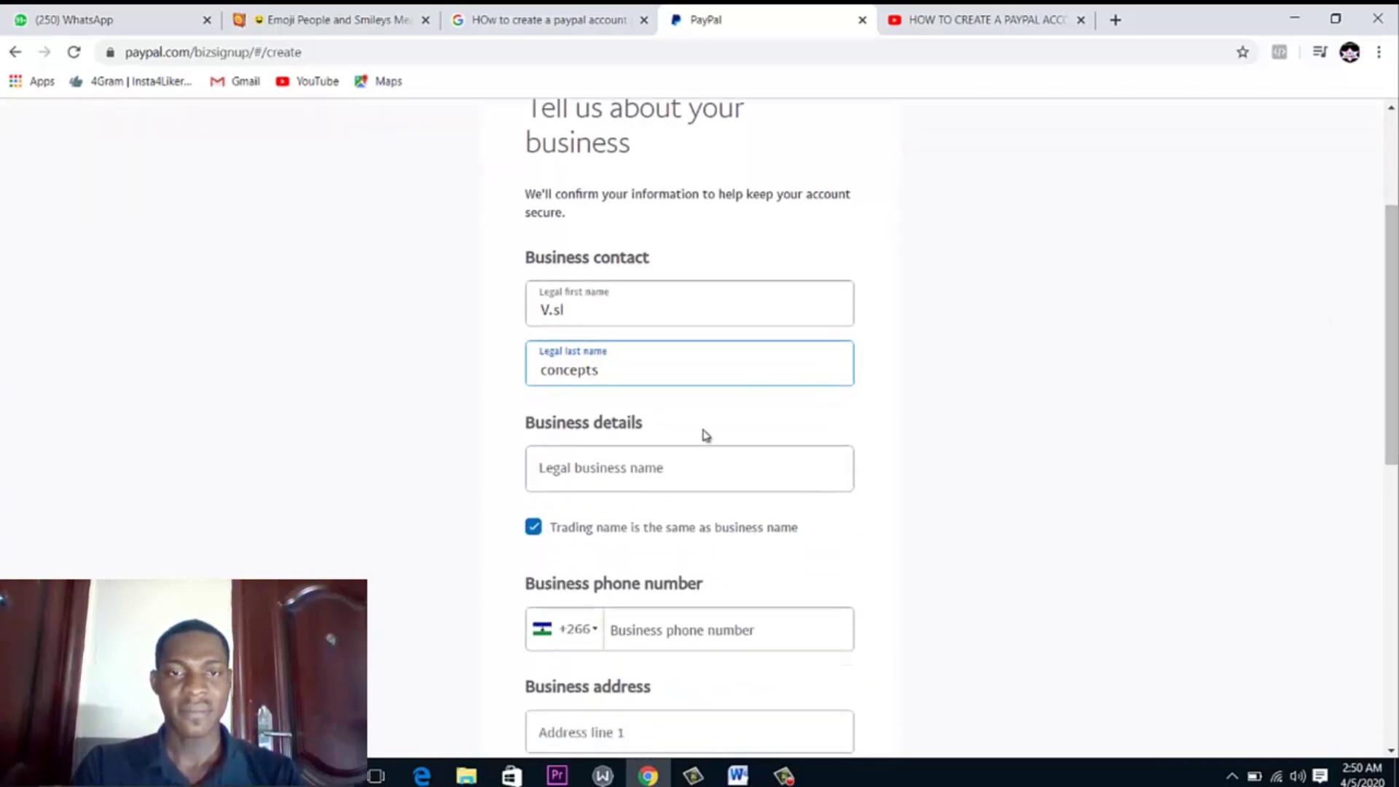
click(672, 470)
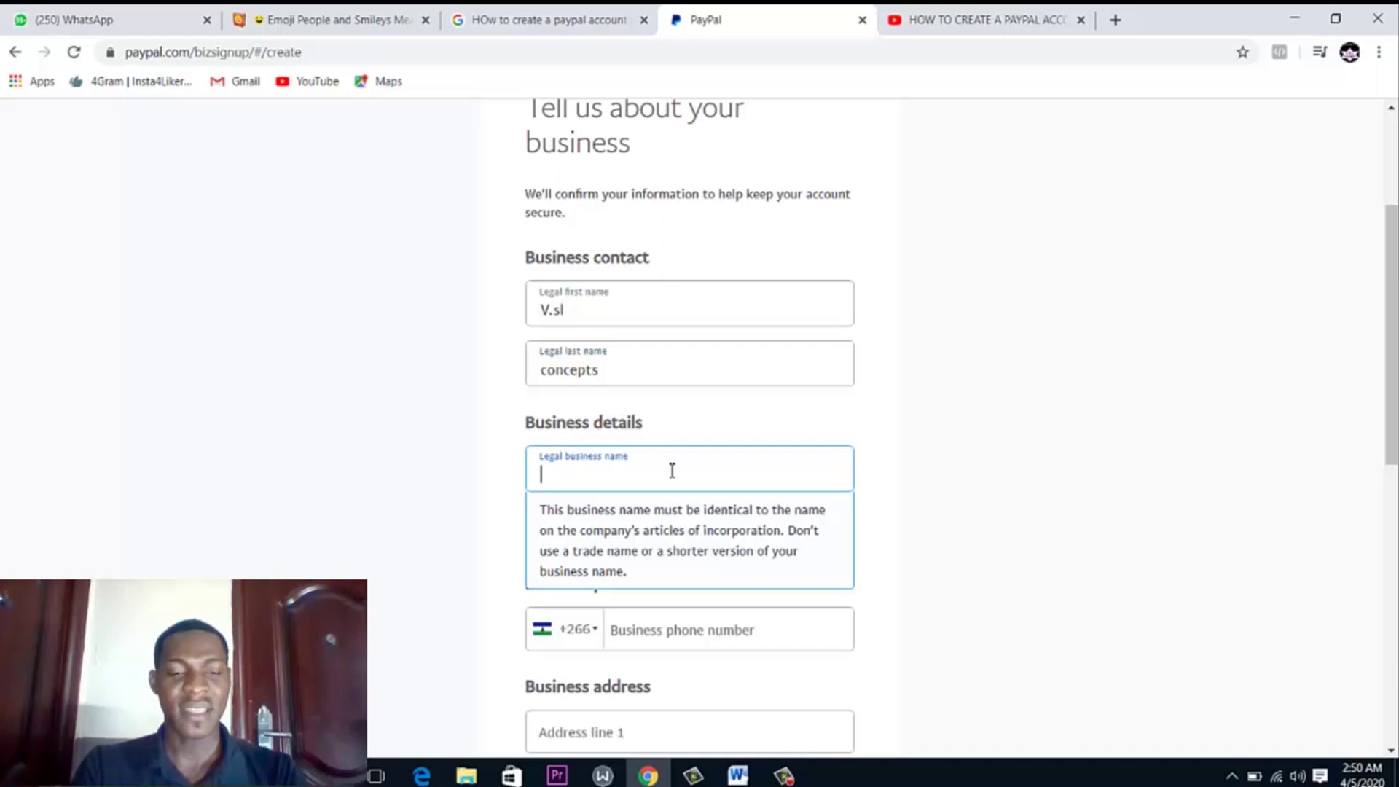
text(hkjinld)
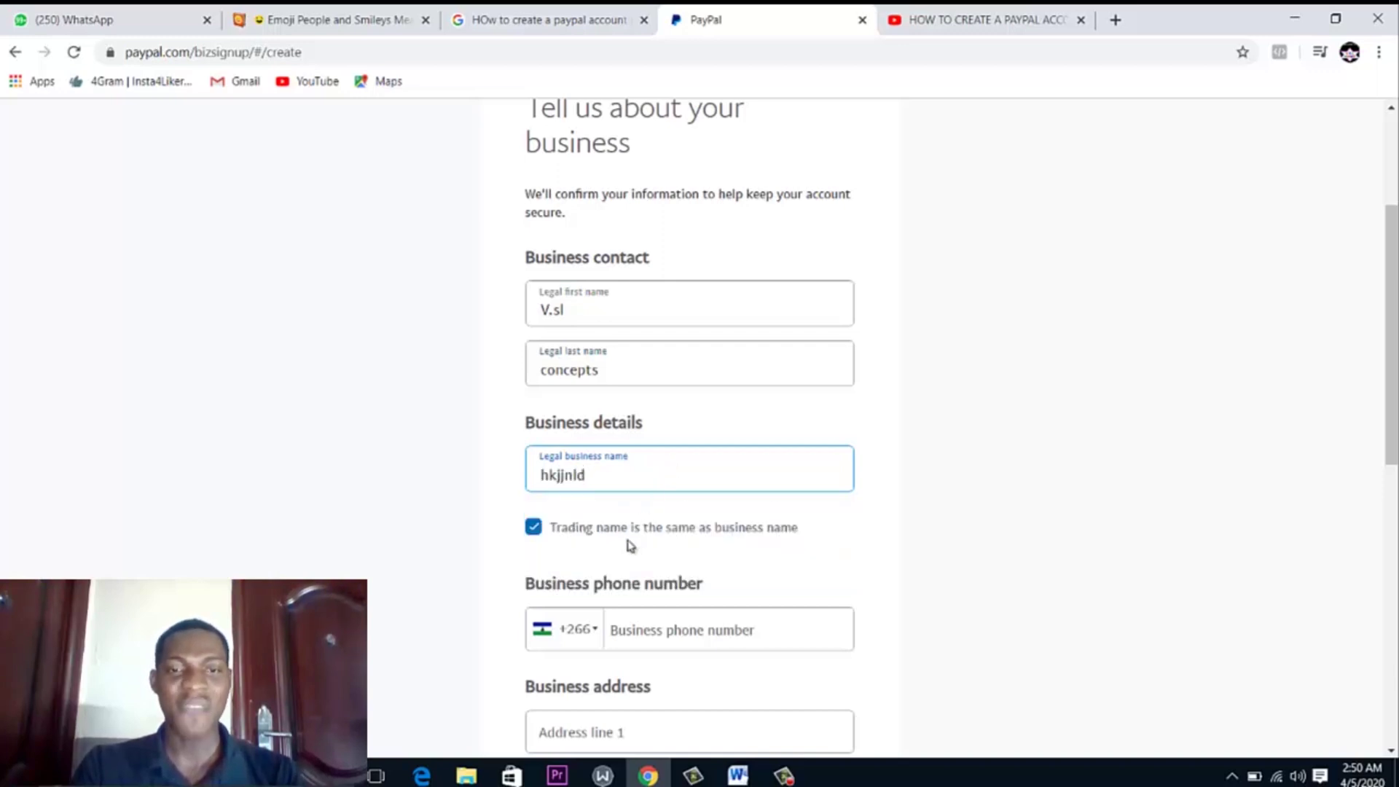
drag(1392, 241, 1394, 301)
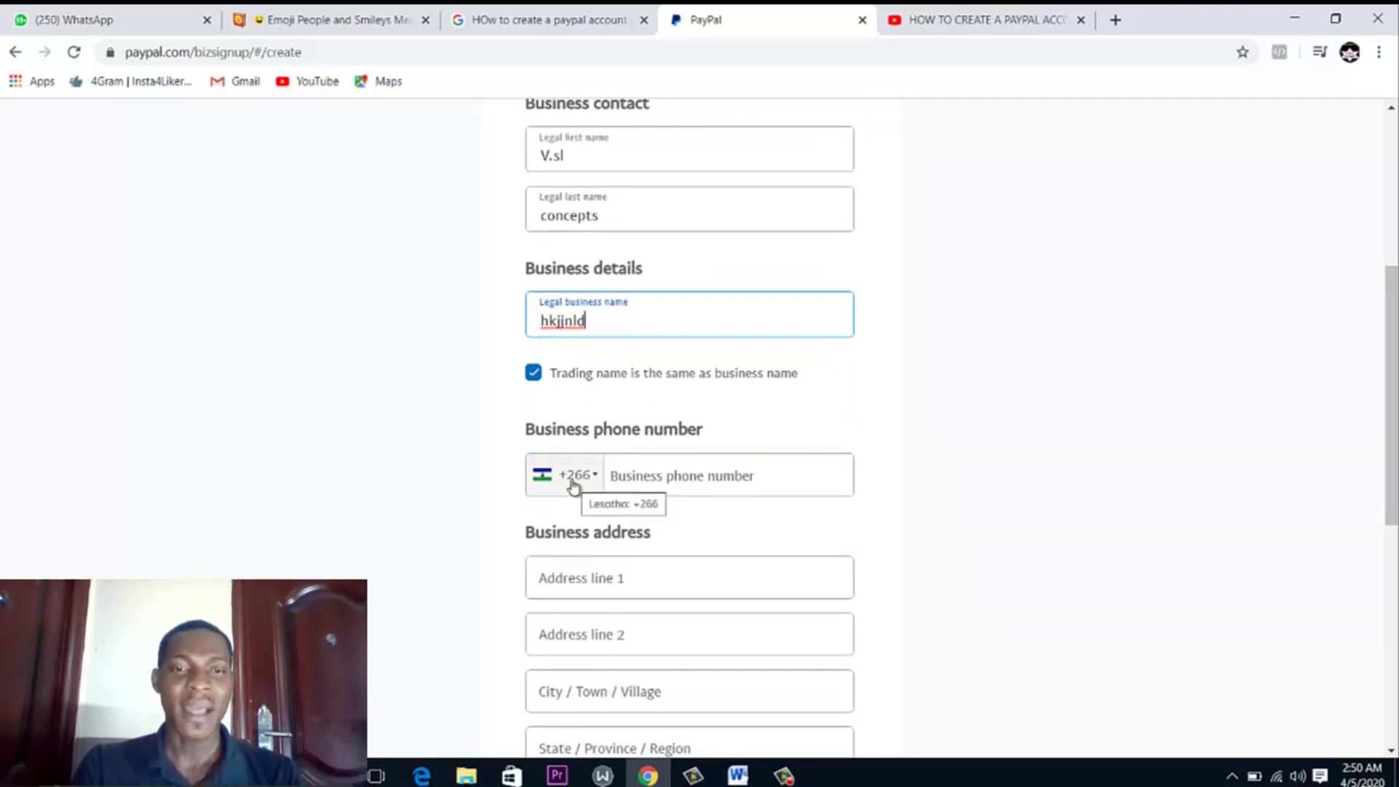
Set the phone country code to Nigeria (+234) and enter the business phone number
click(576, 481)
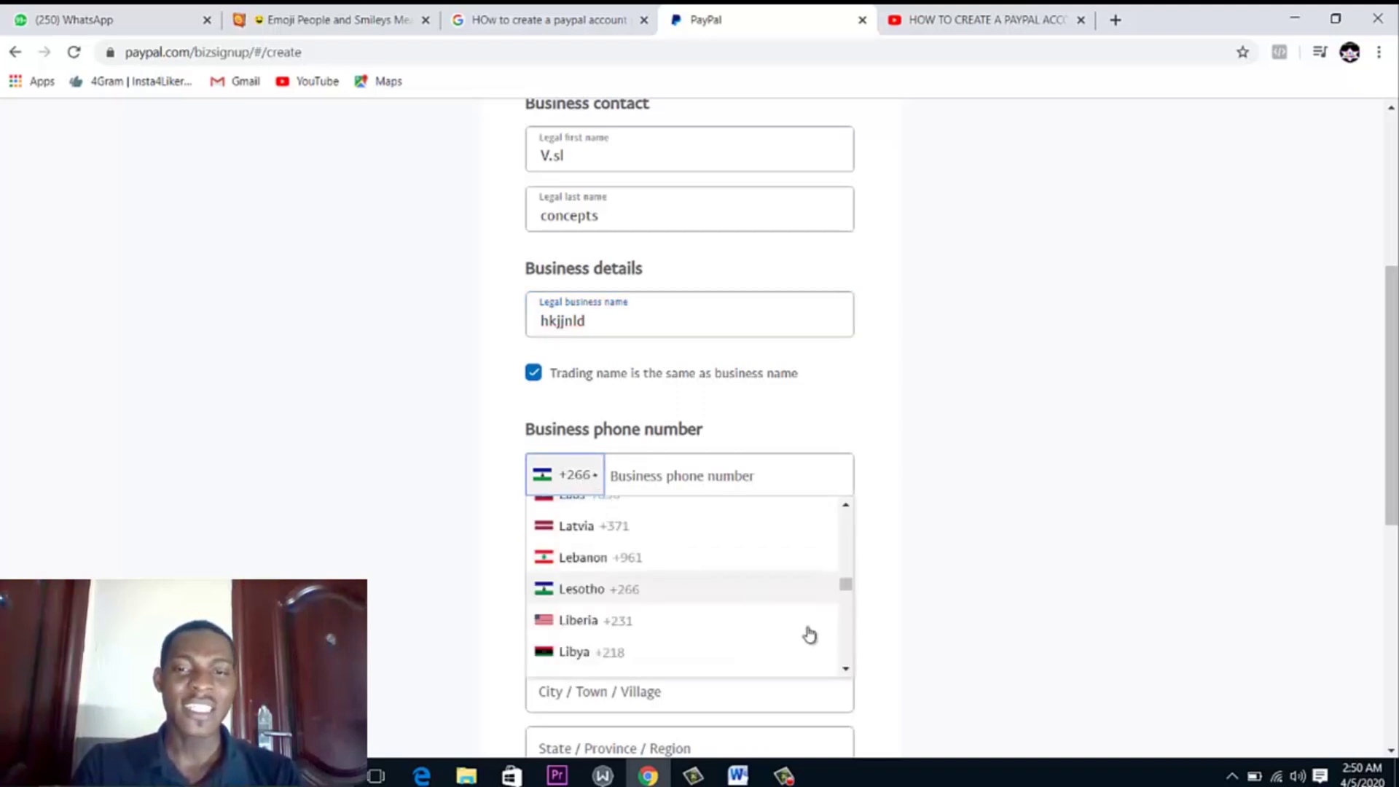
drag(851, 590, 844, 609)
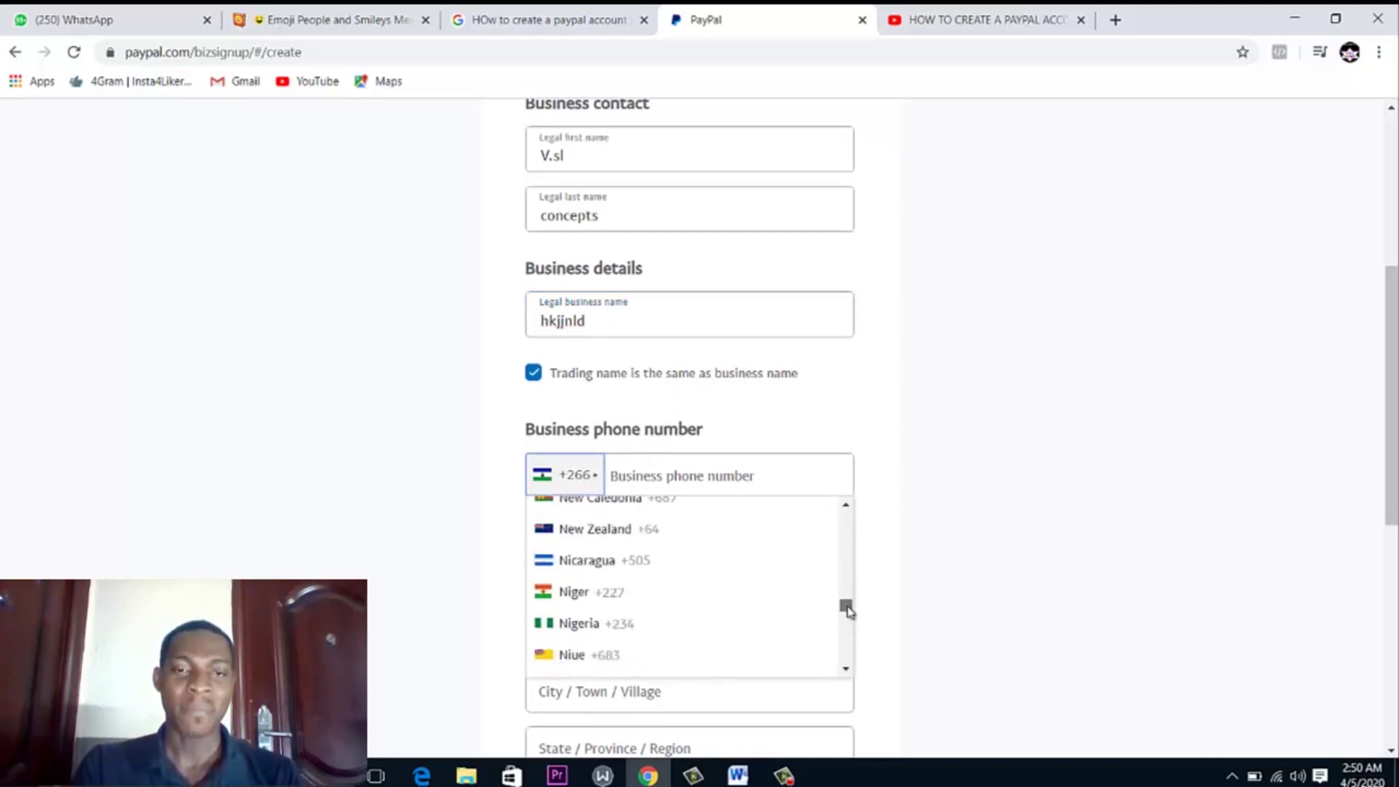
click(631, 623)
click(632, 482)
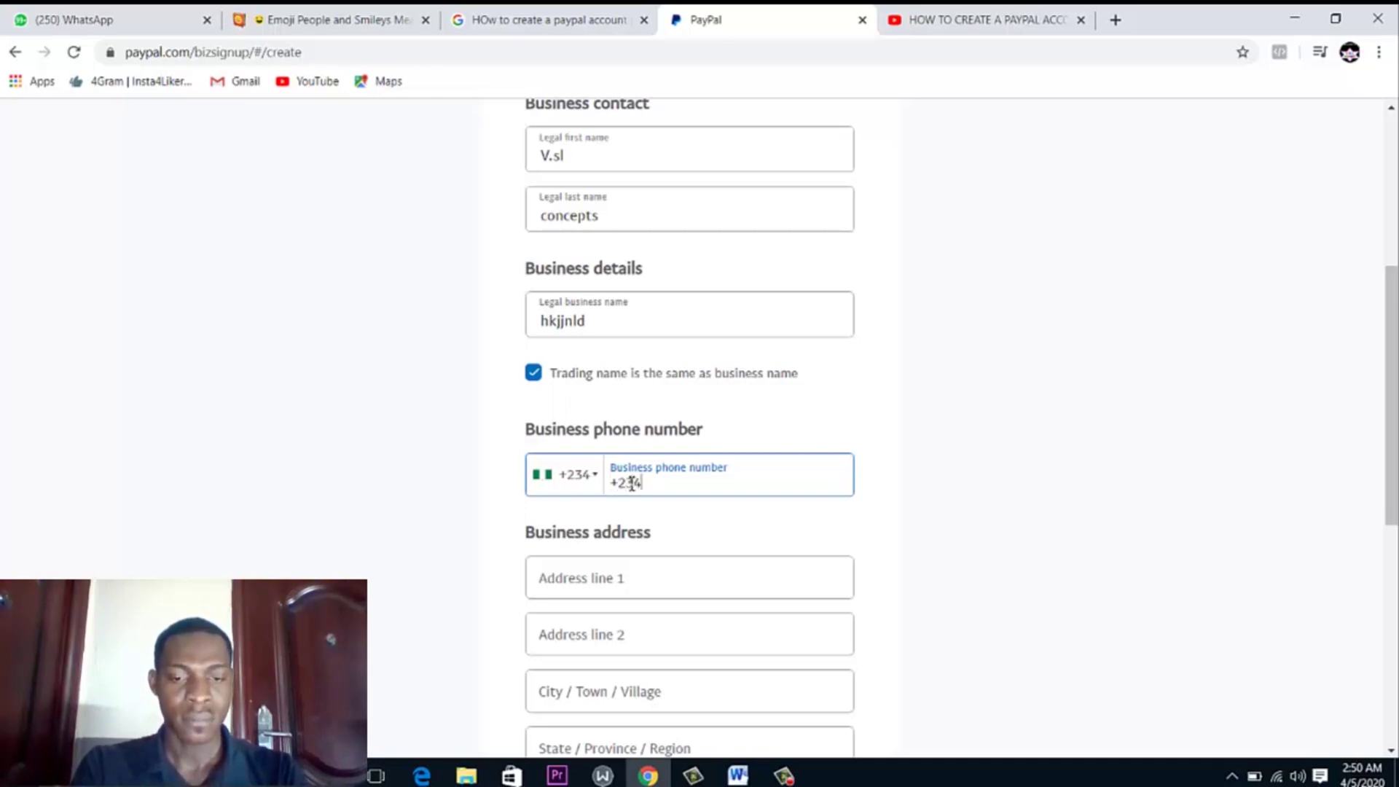
key(BackSpace)
key(BackSpace)
key(BackSpace)
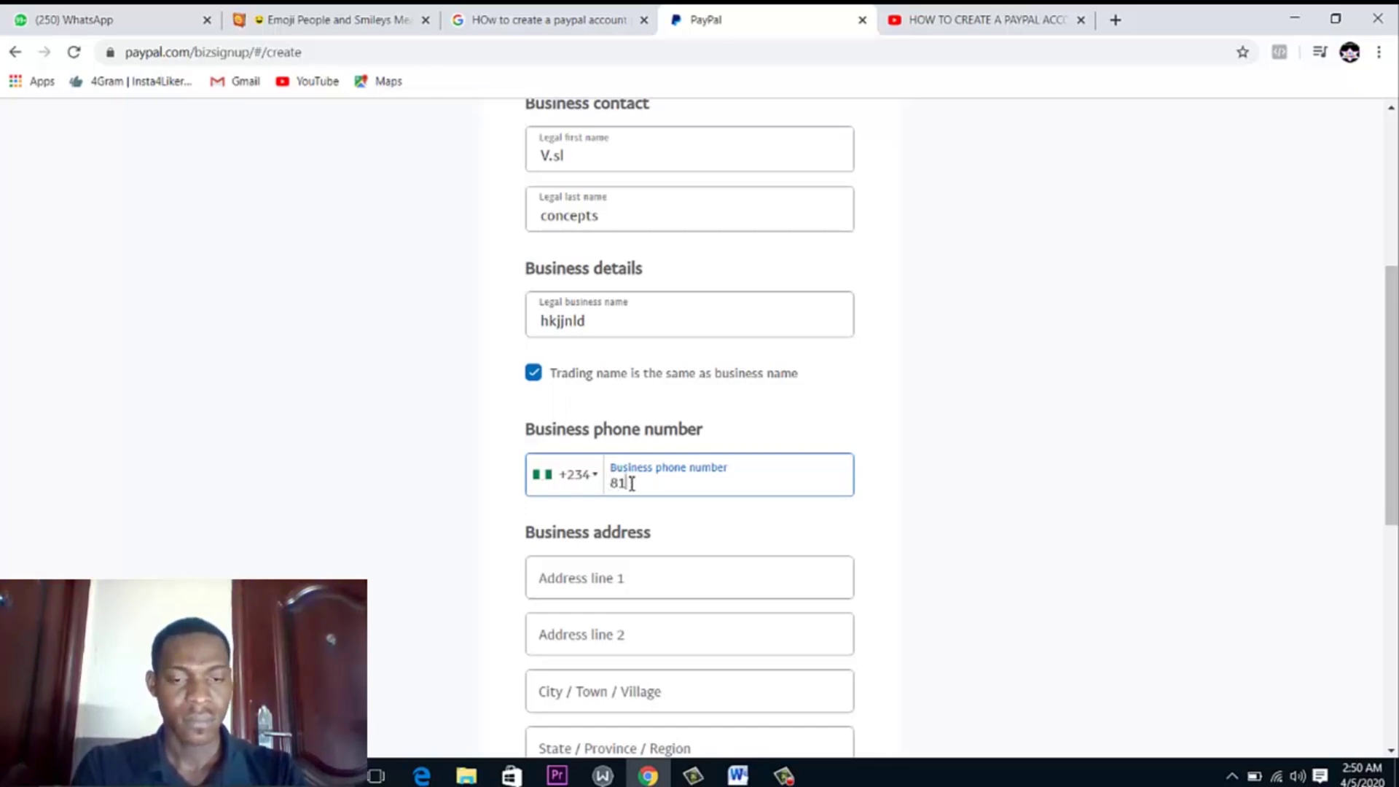
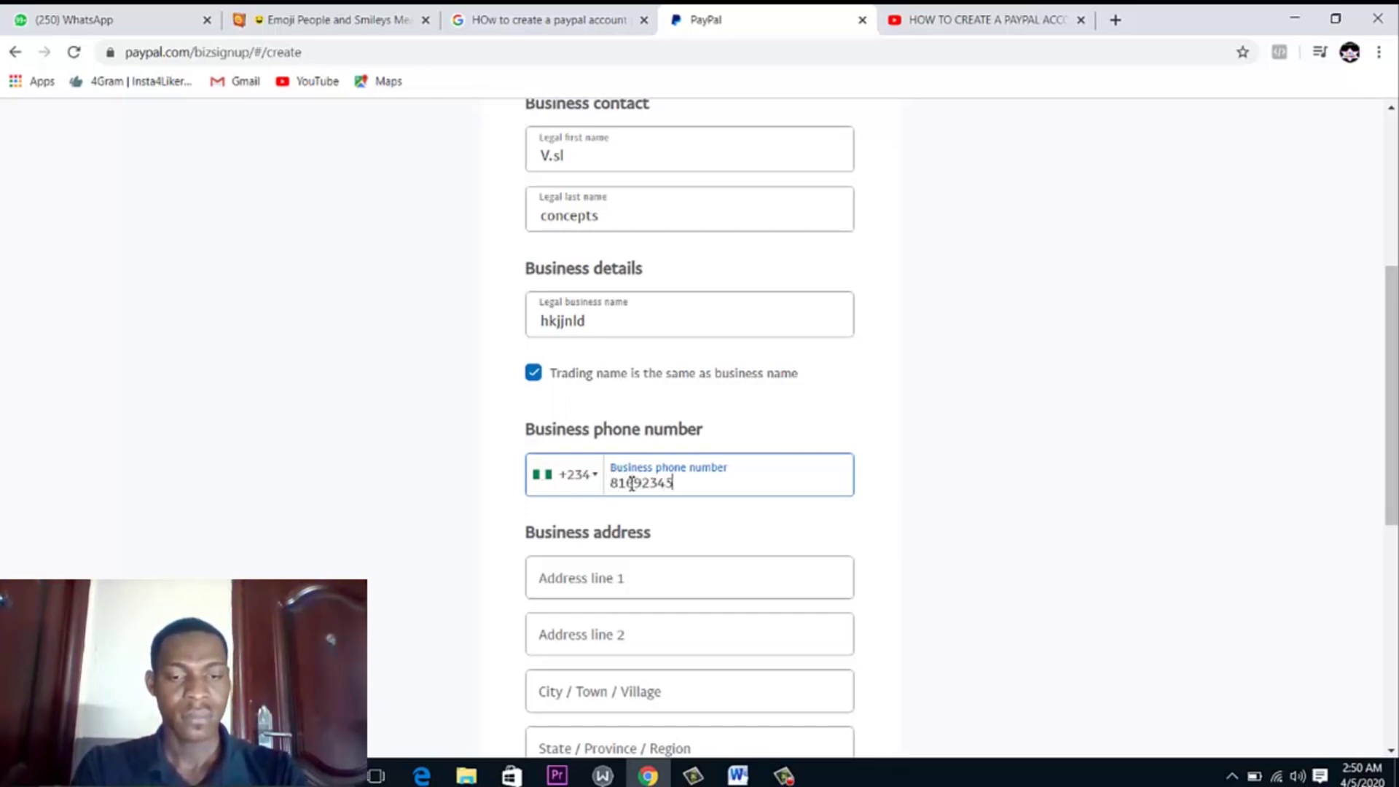
click(612, 566)
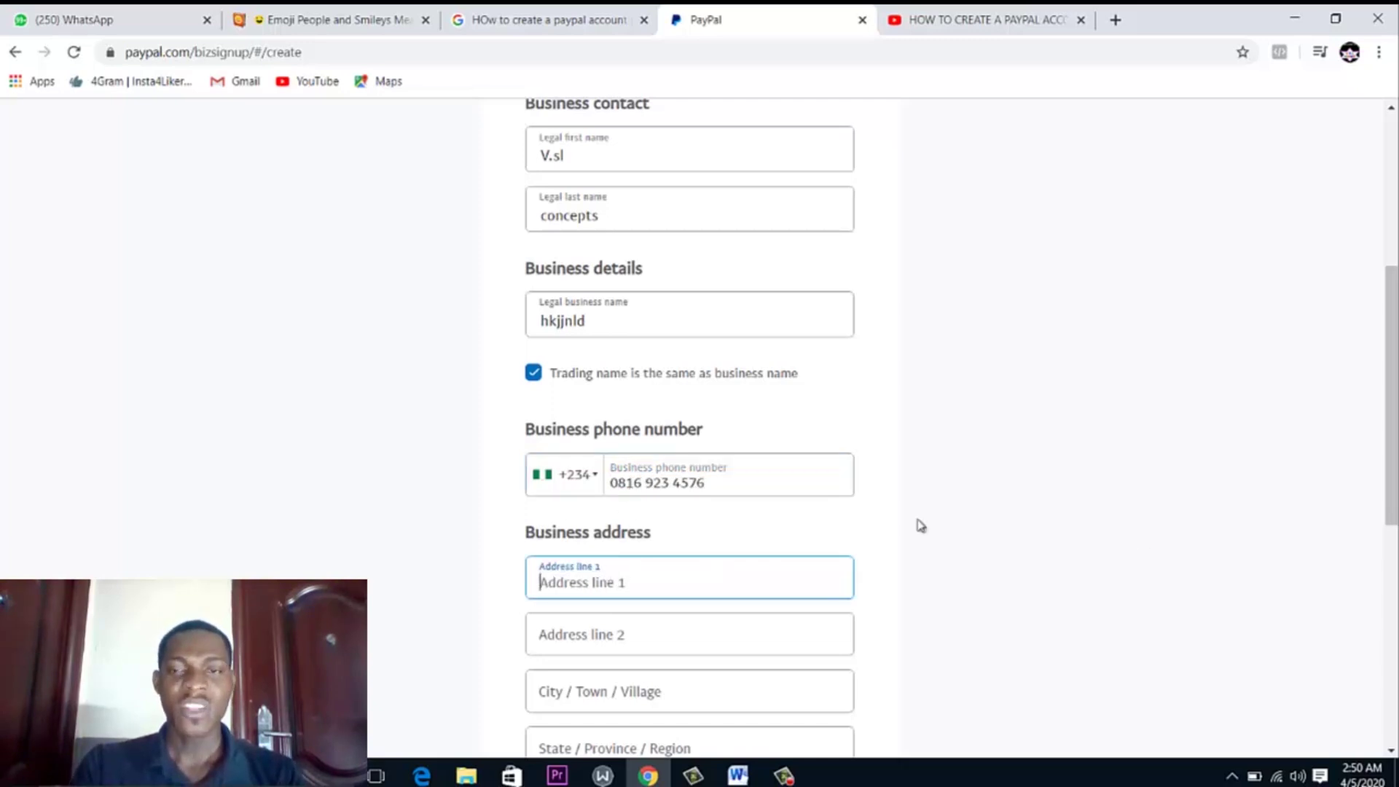
Tick the User Agreement and Privacy Statement checkbox and attempt to submit the form
drag(1392, 393, 1391, 555)
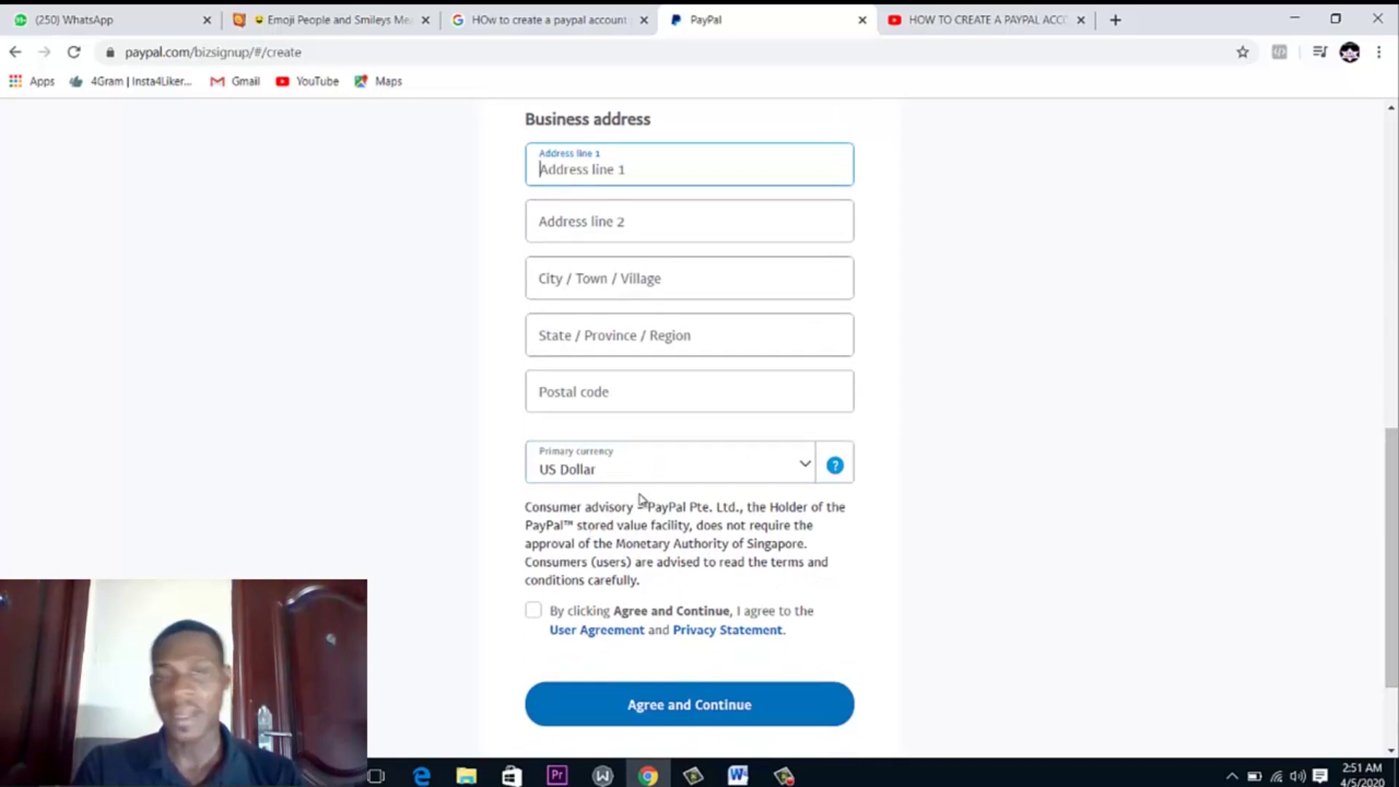
click(539, 616)
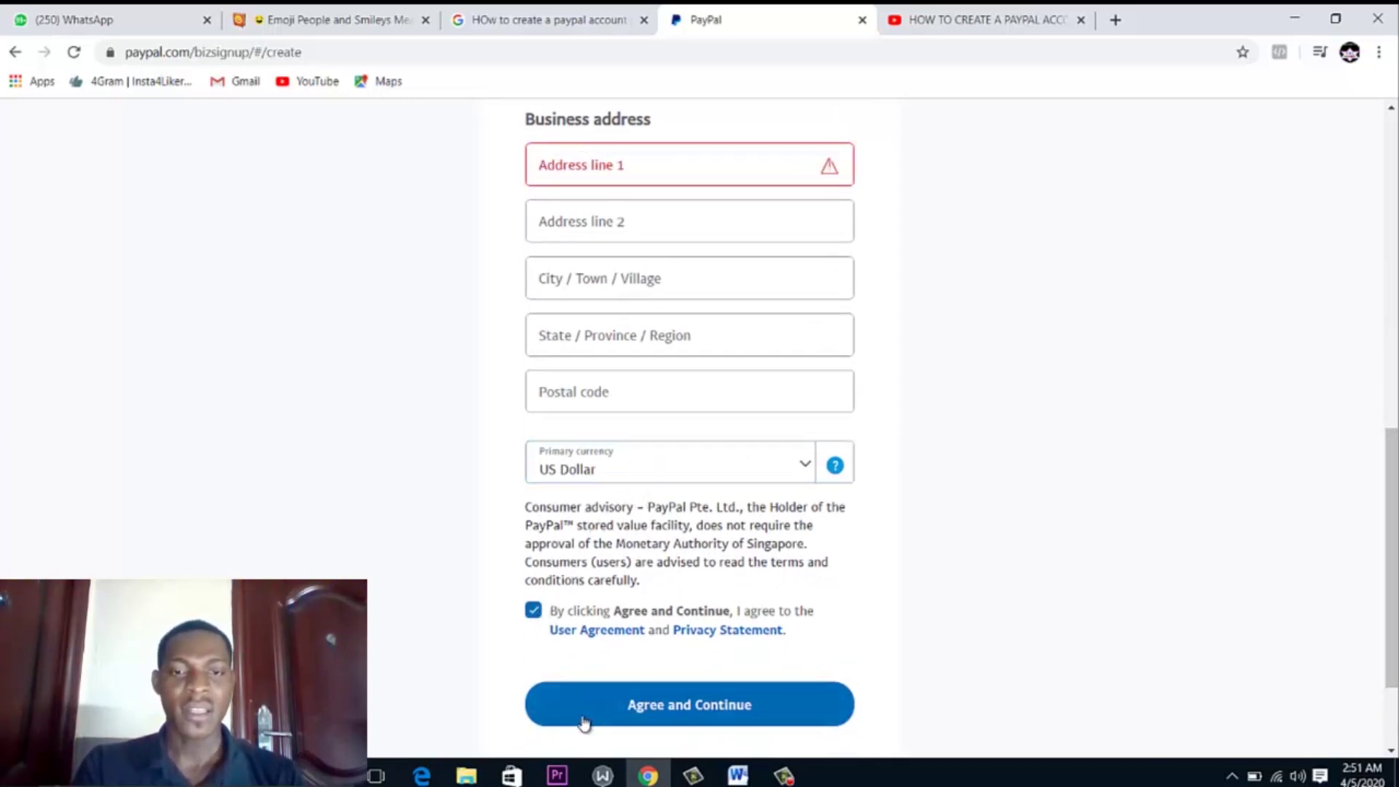
click(583, 721)
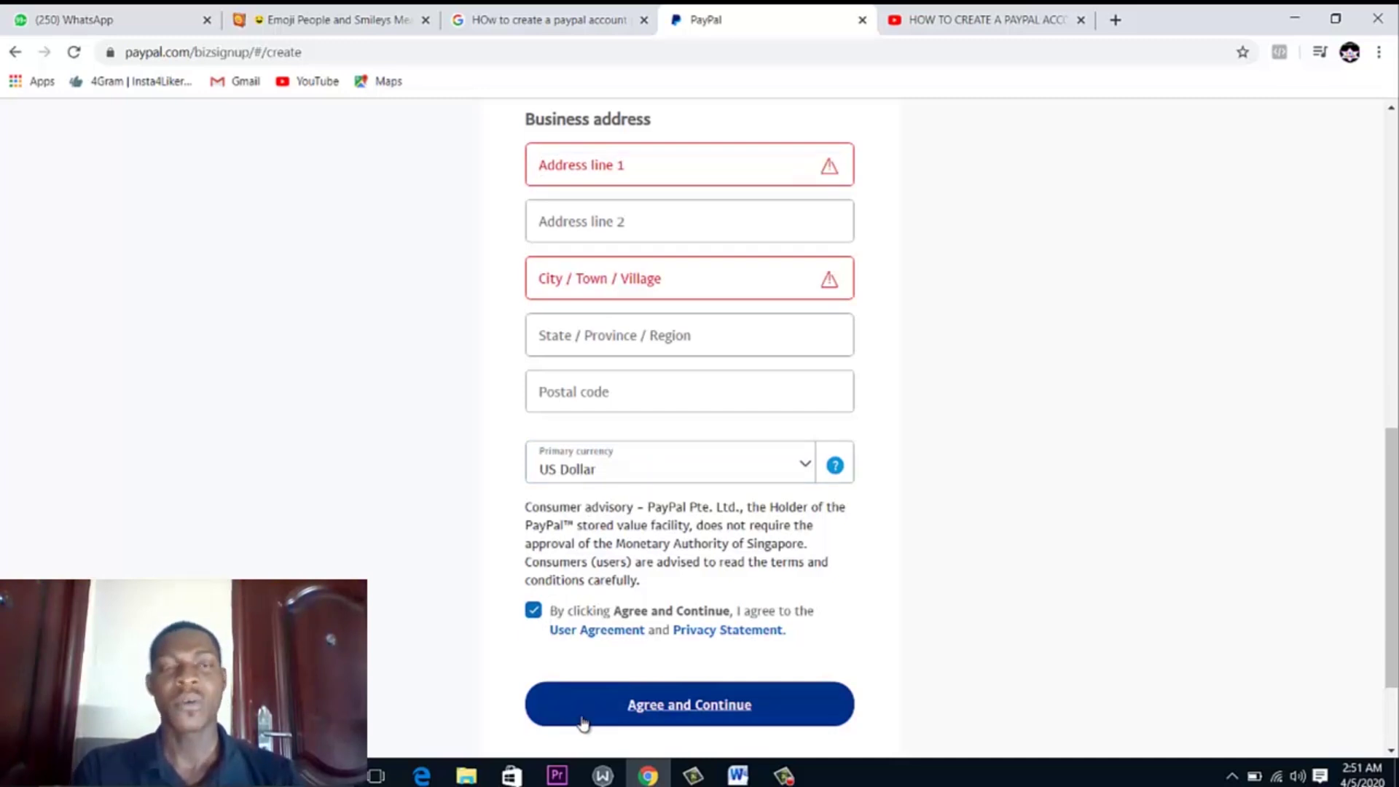
Fill in both business address lines, city, state and saved postal code, then submit
click(697, 178)
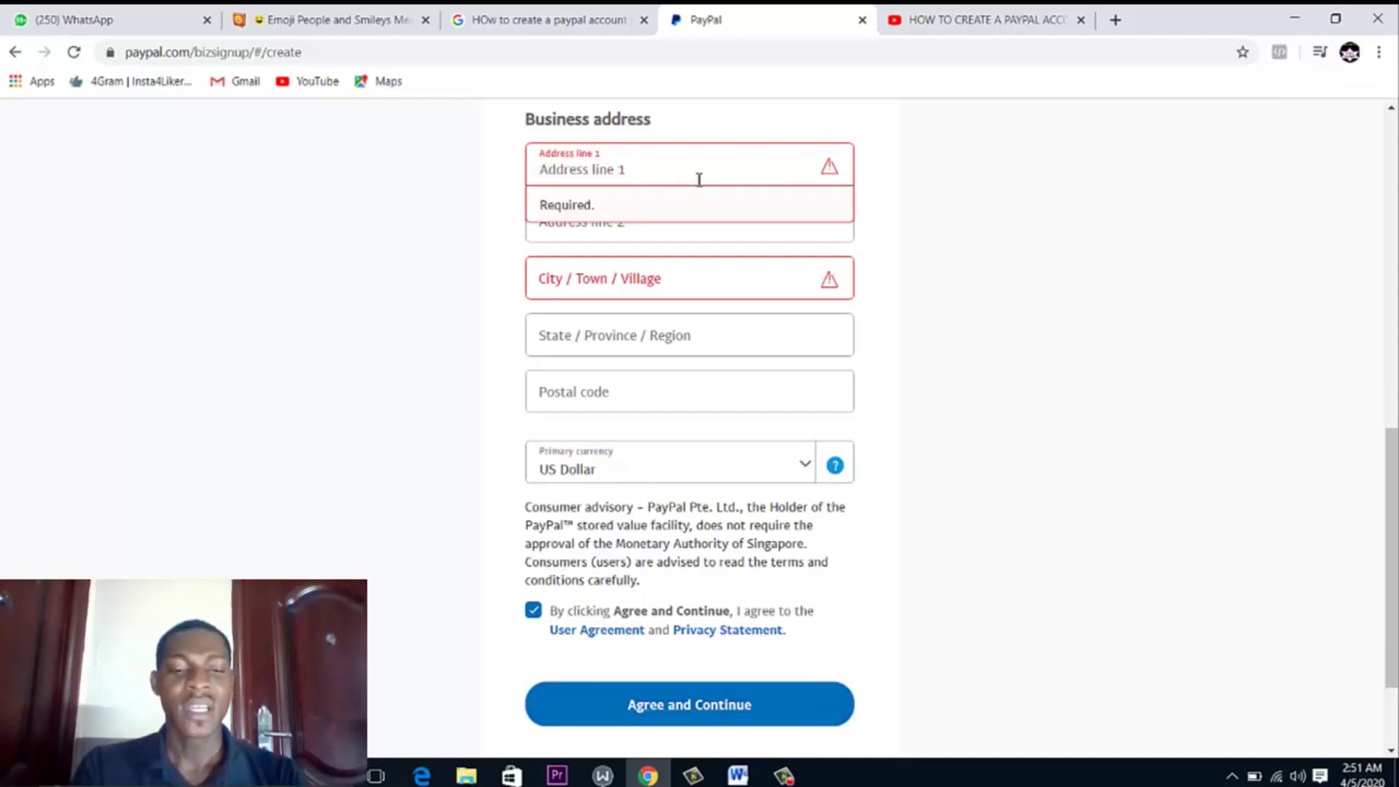
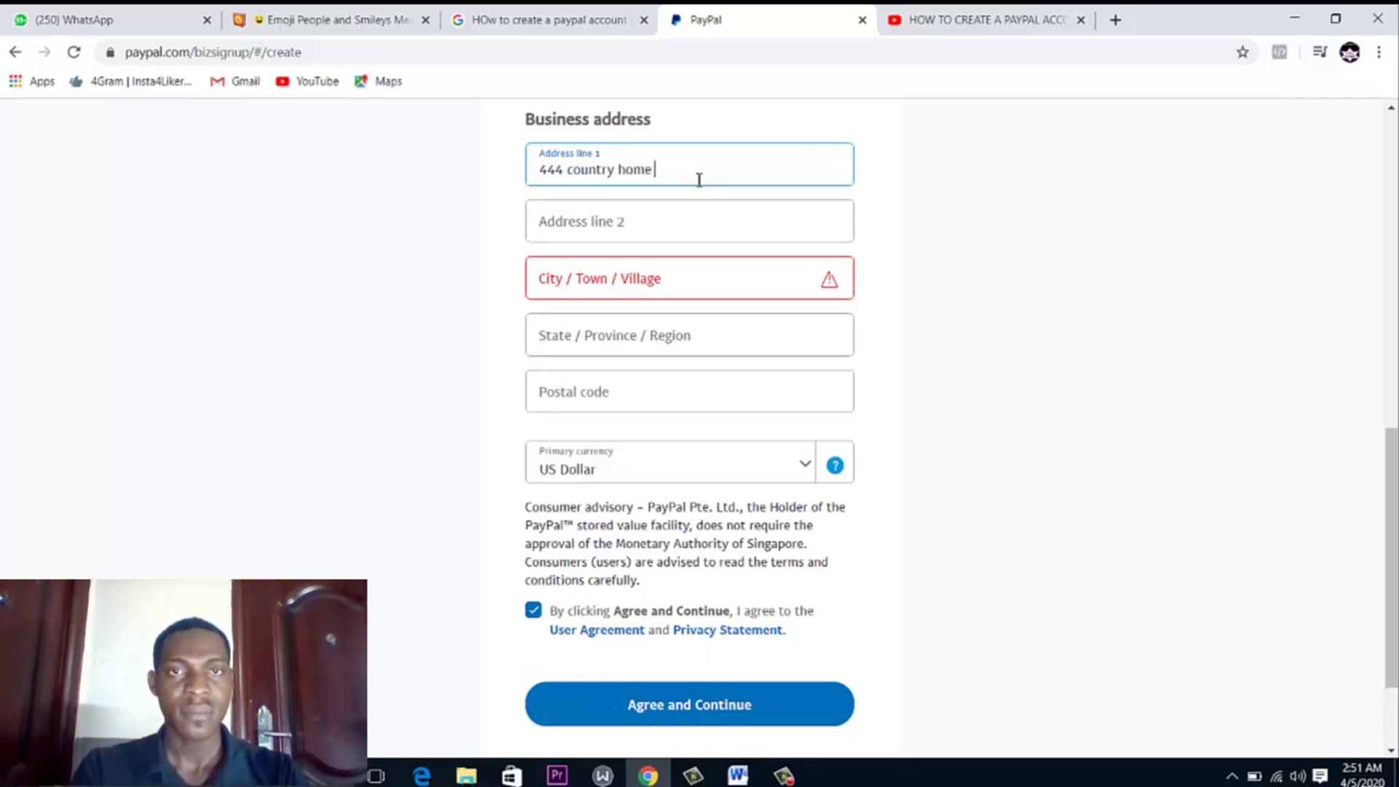
click(667, 227)
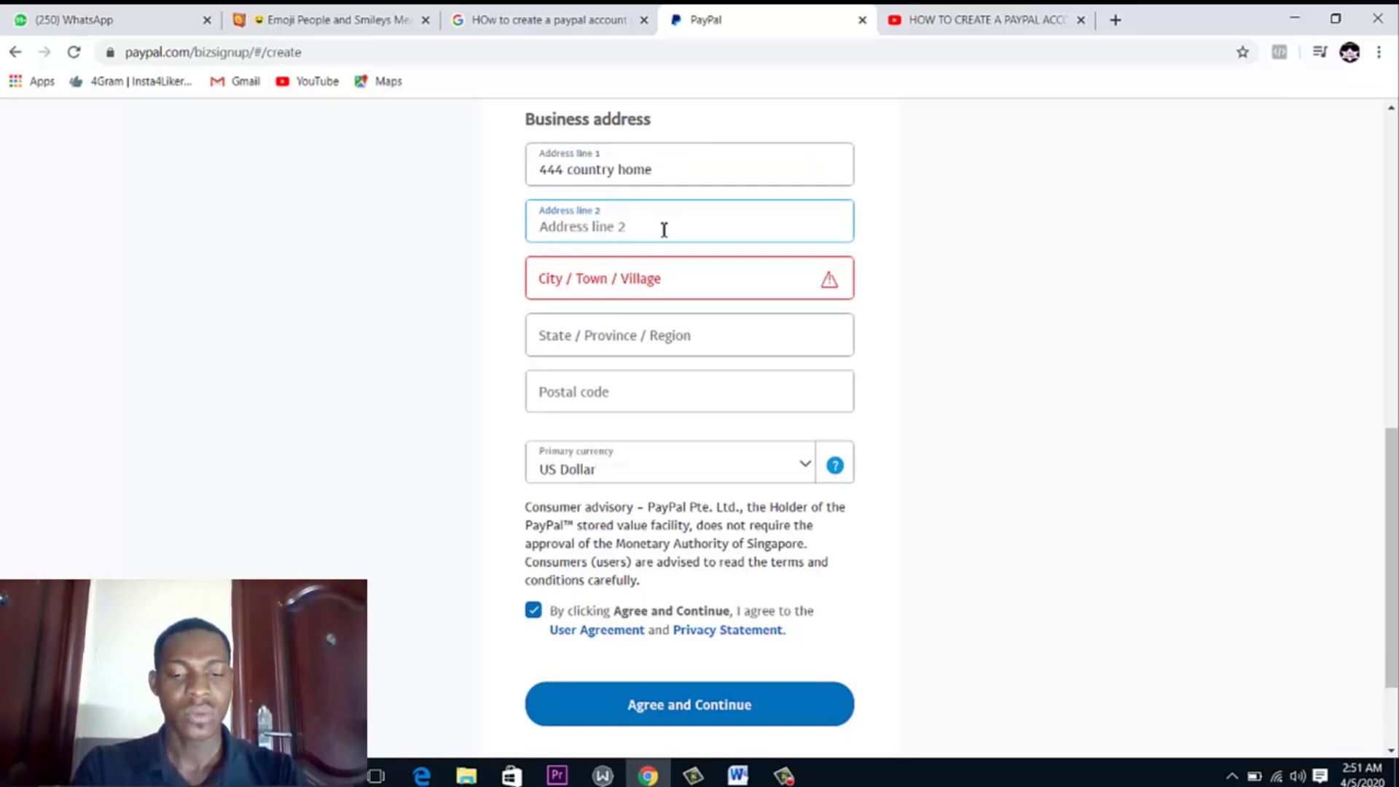
text(lagos)
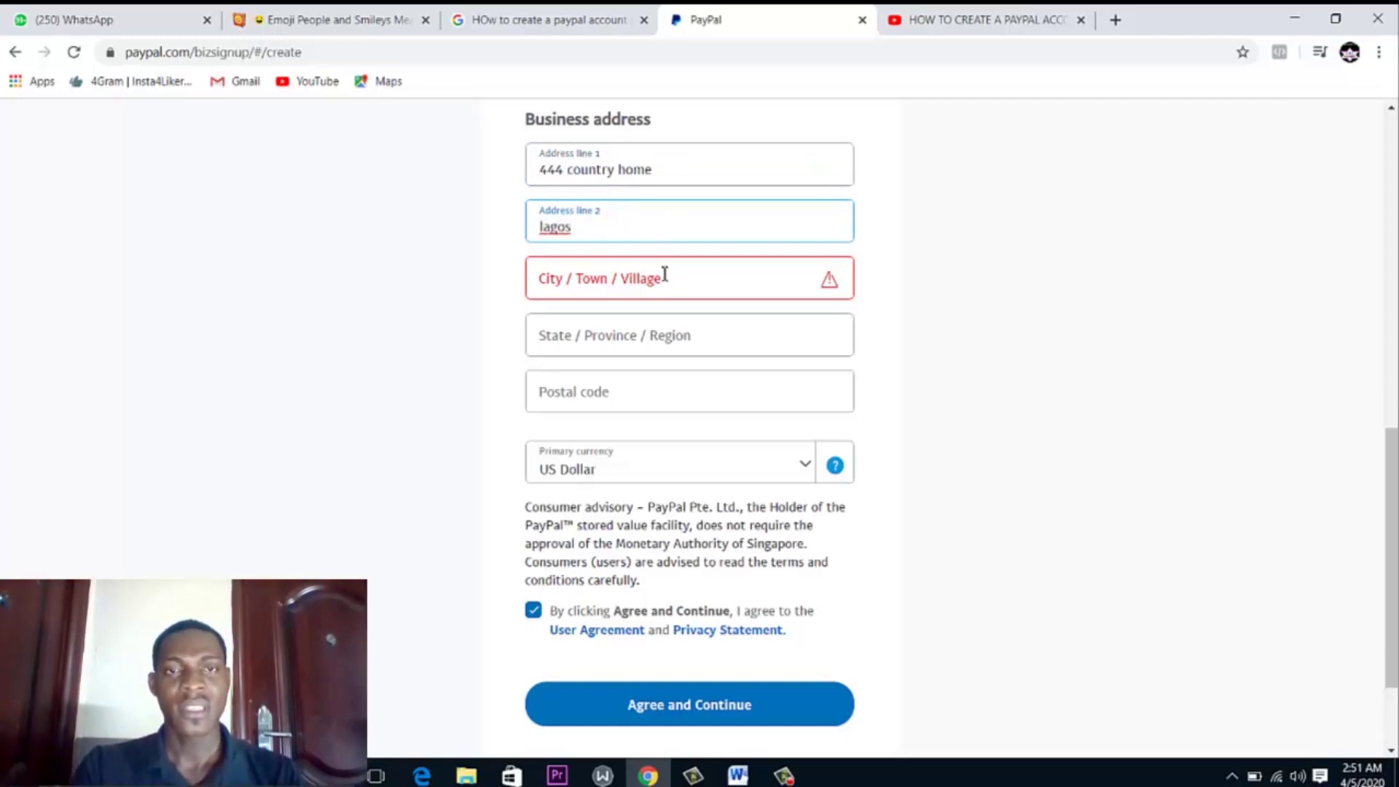
click(569, 283)
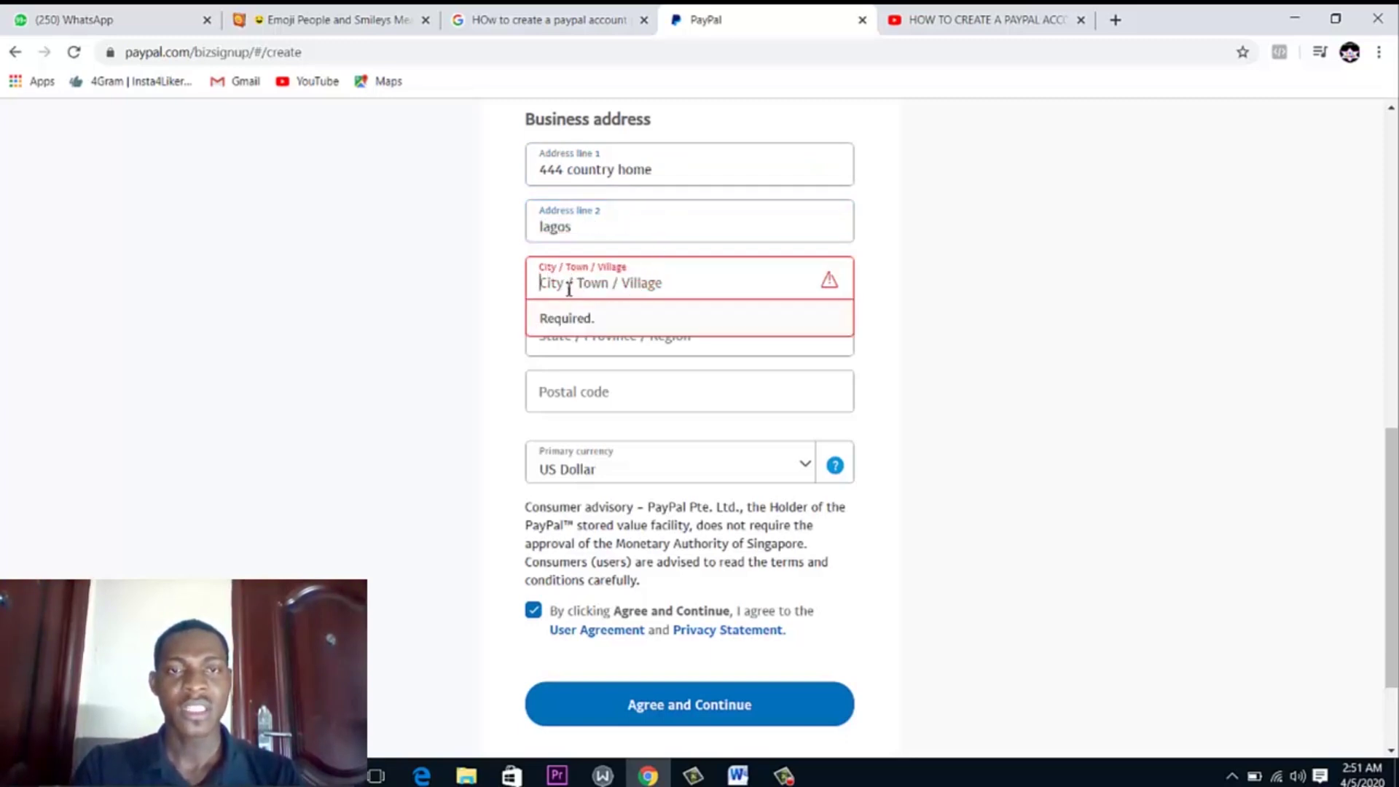
text(lagos)
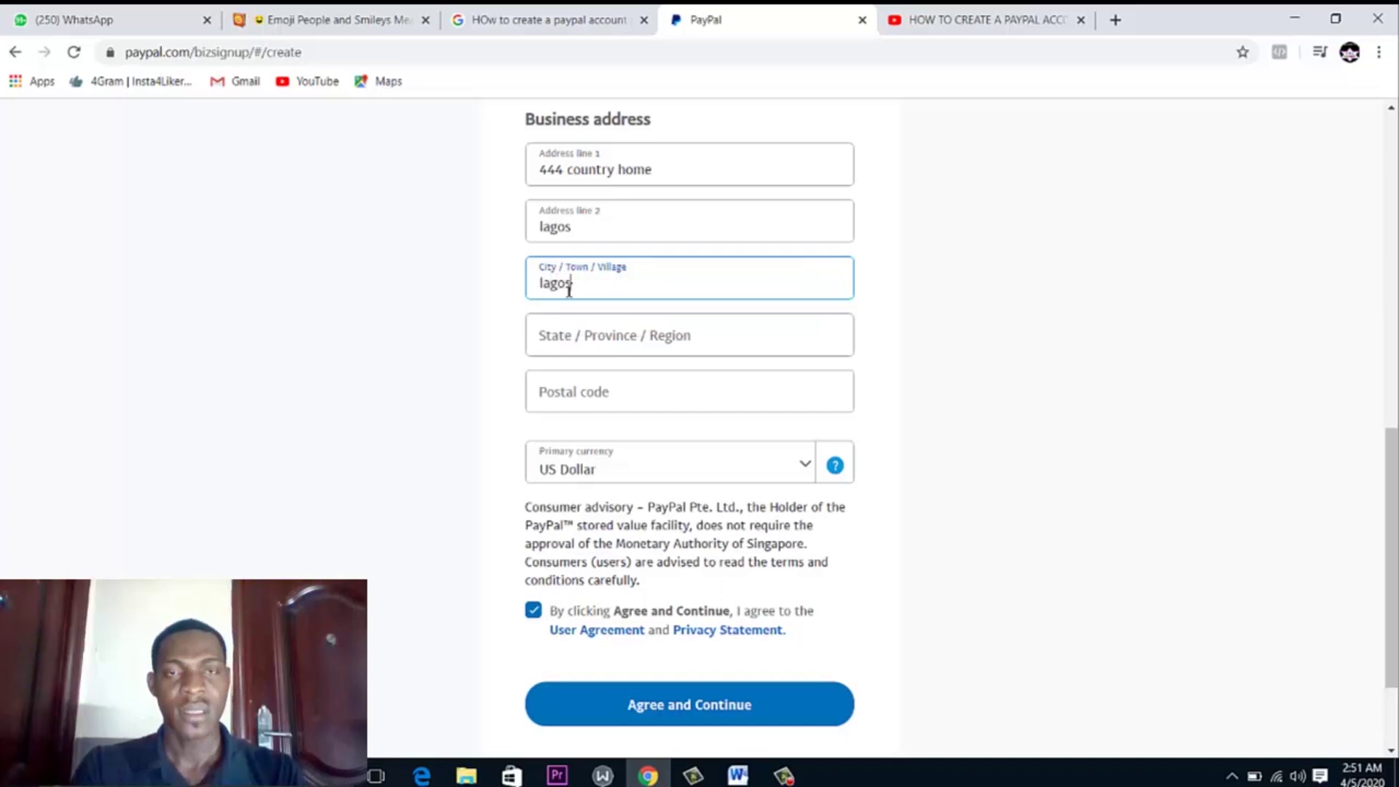
click(590, 333)
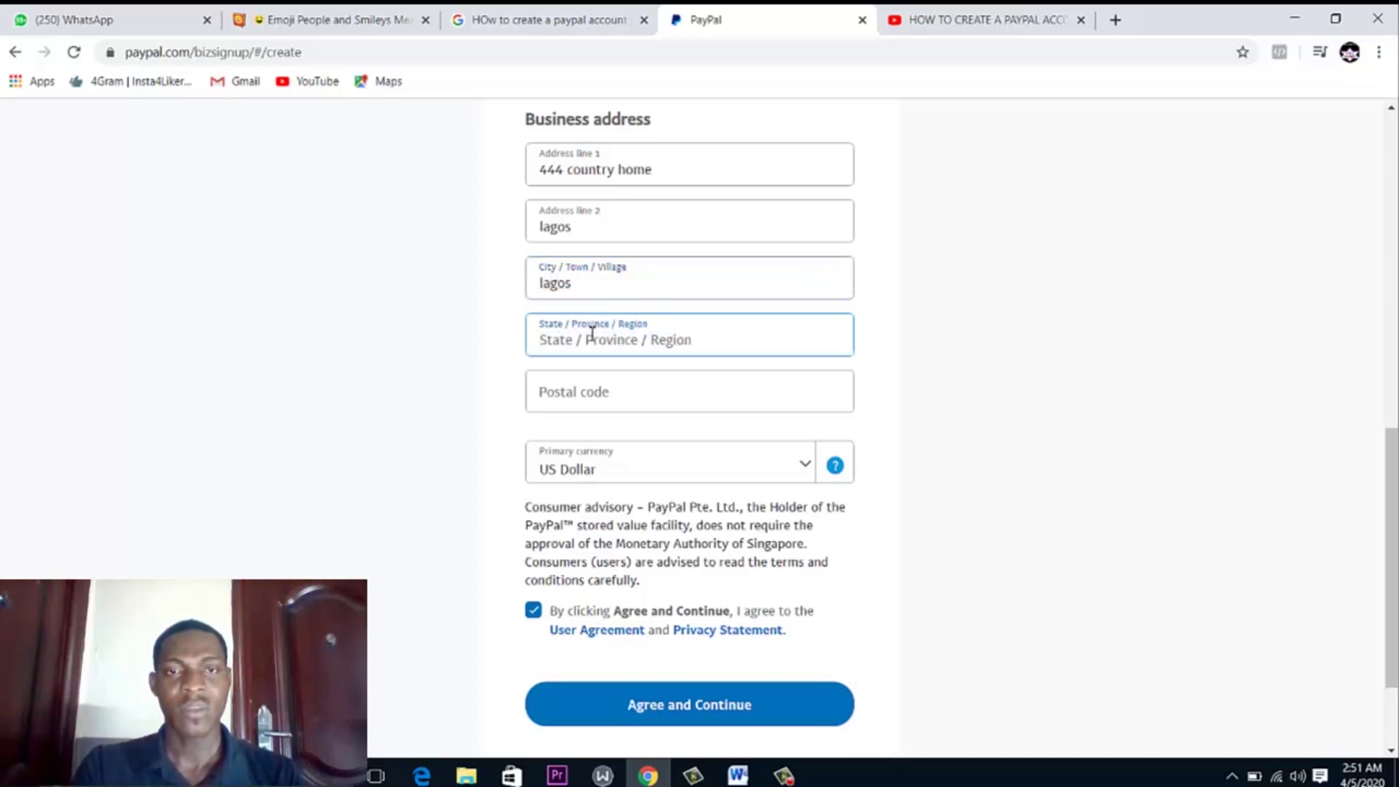
text(lagos)
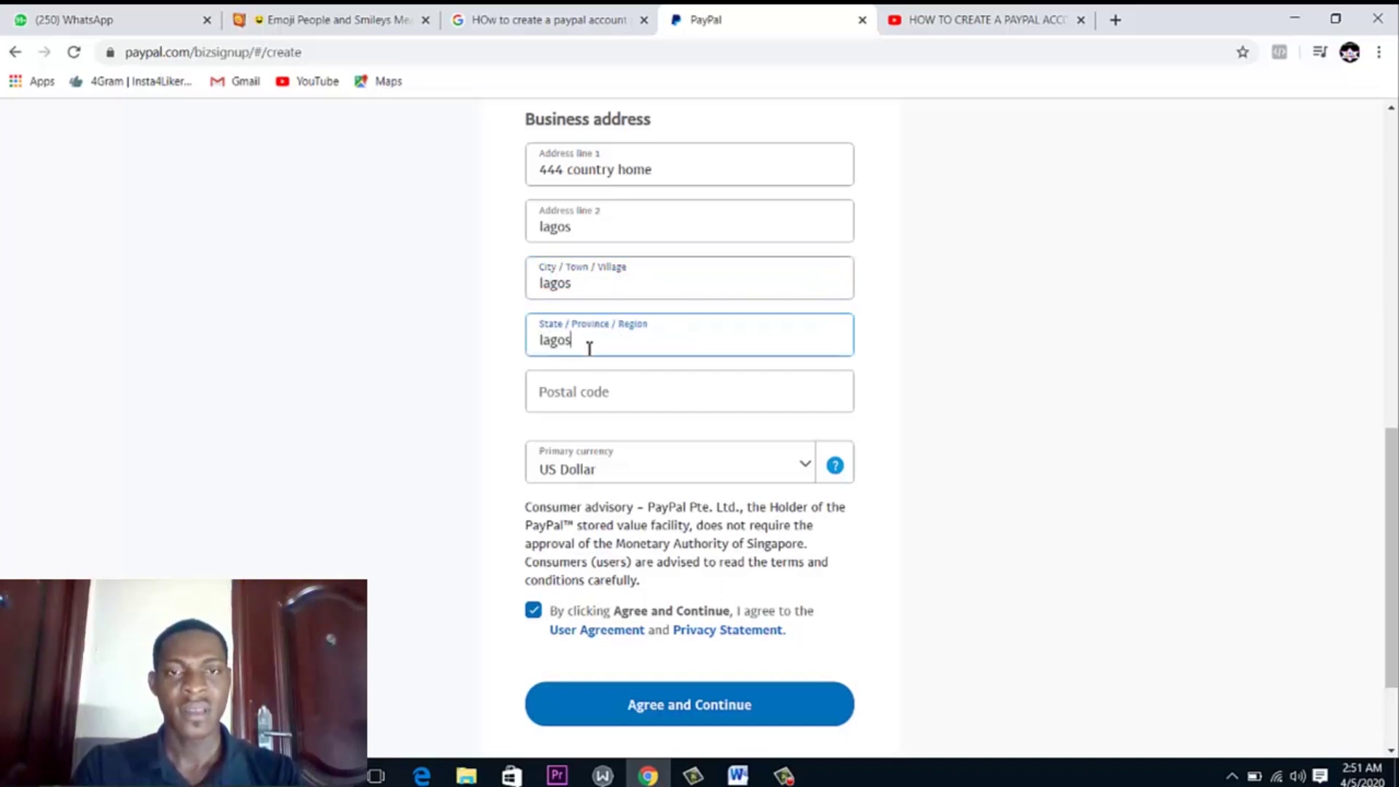
click(593, 390)
click(578, 433)
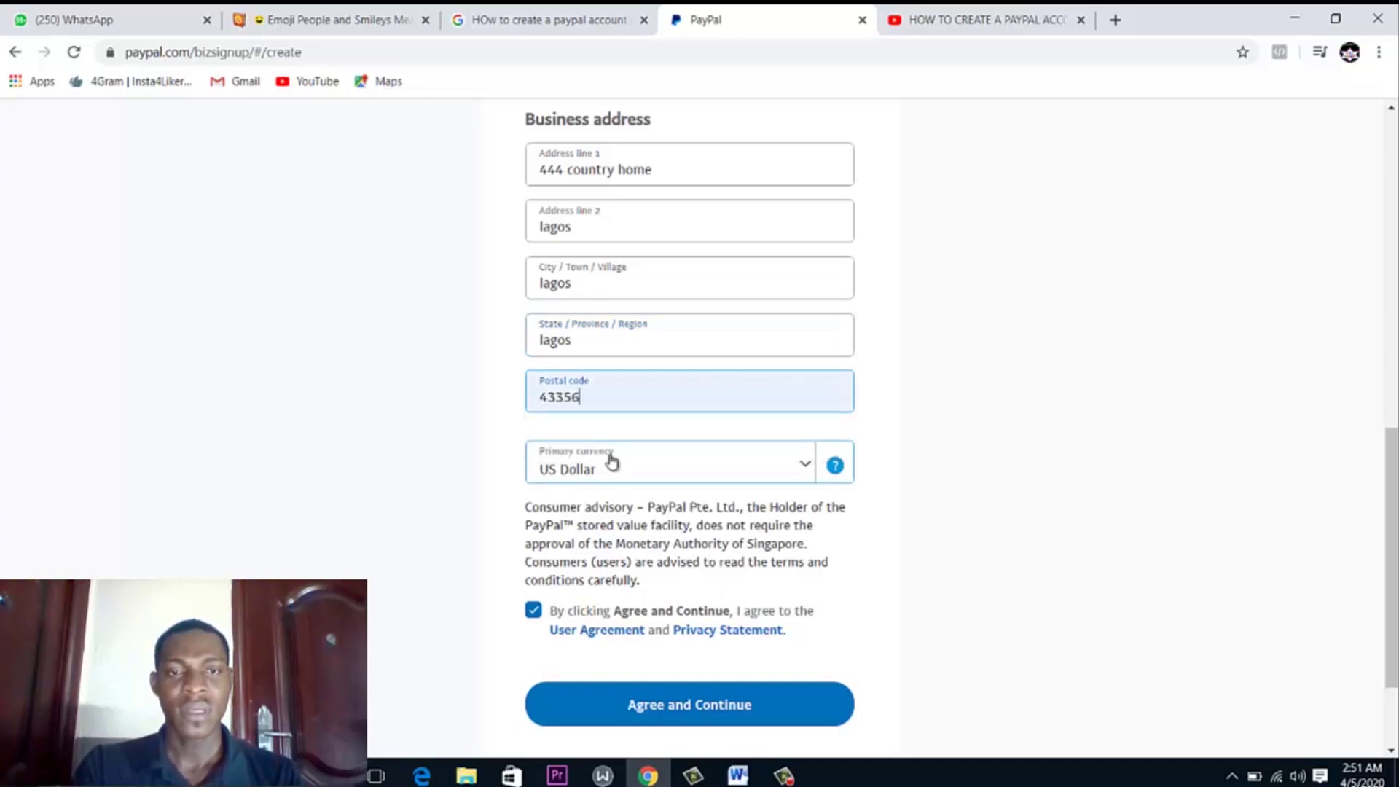
click(658, 703)
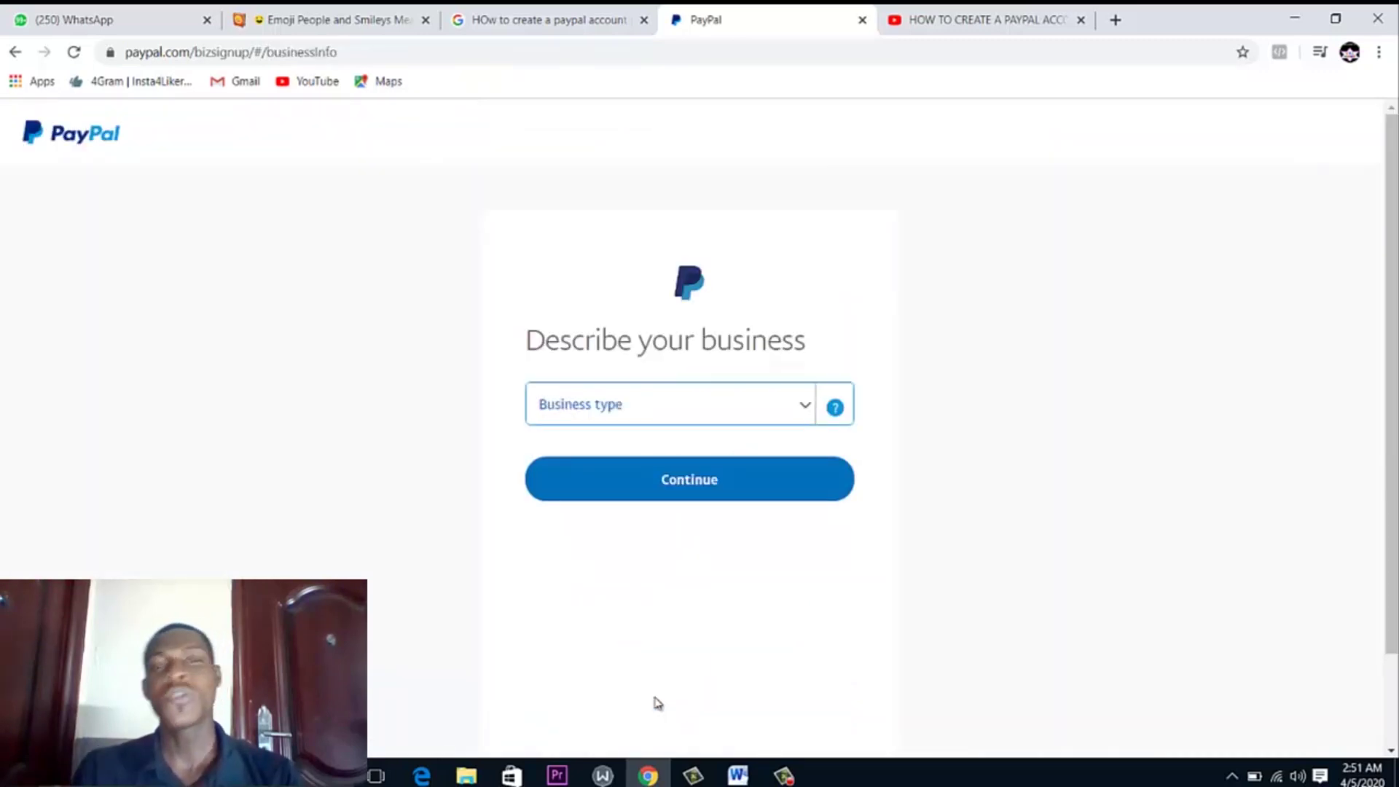
Set the business type to Sole Proprietor
click(768, 421)
click(767, 420)
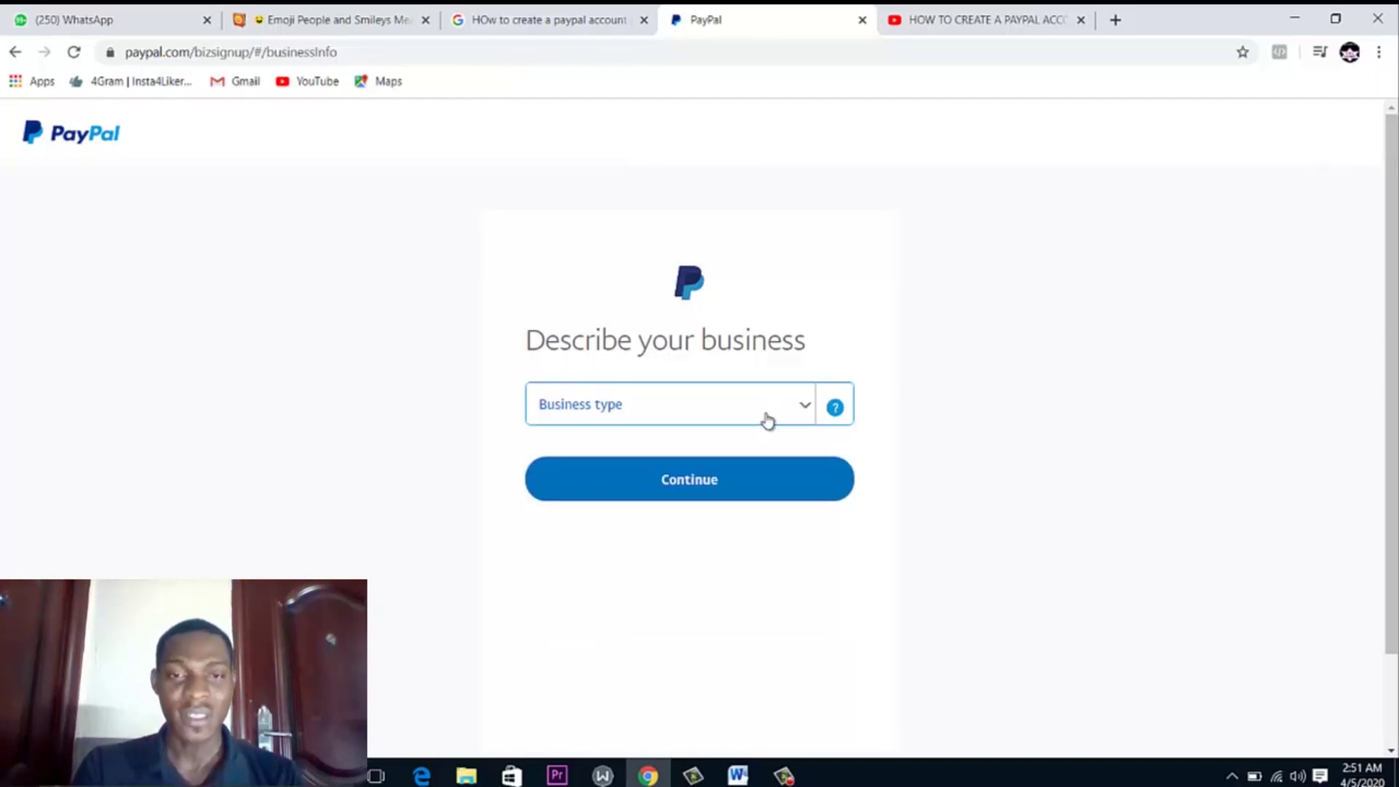
click(673, 403)
click(673, 404)
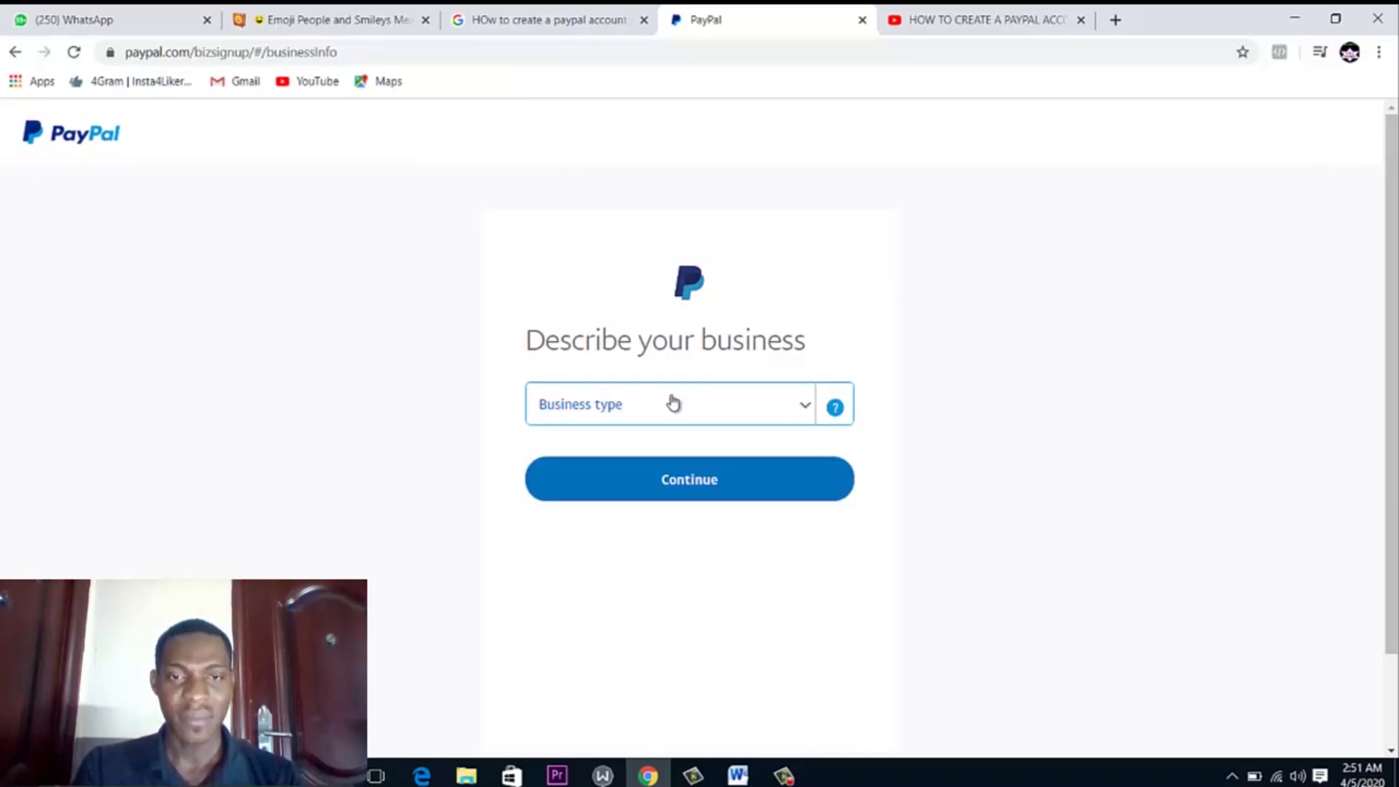
click(672, 403)
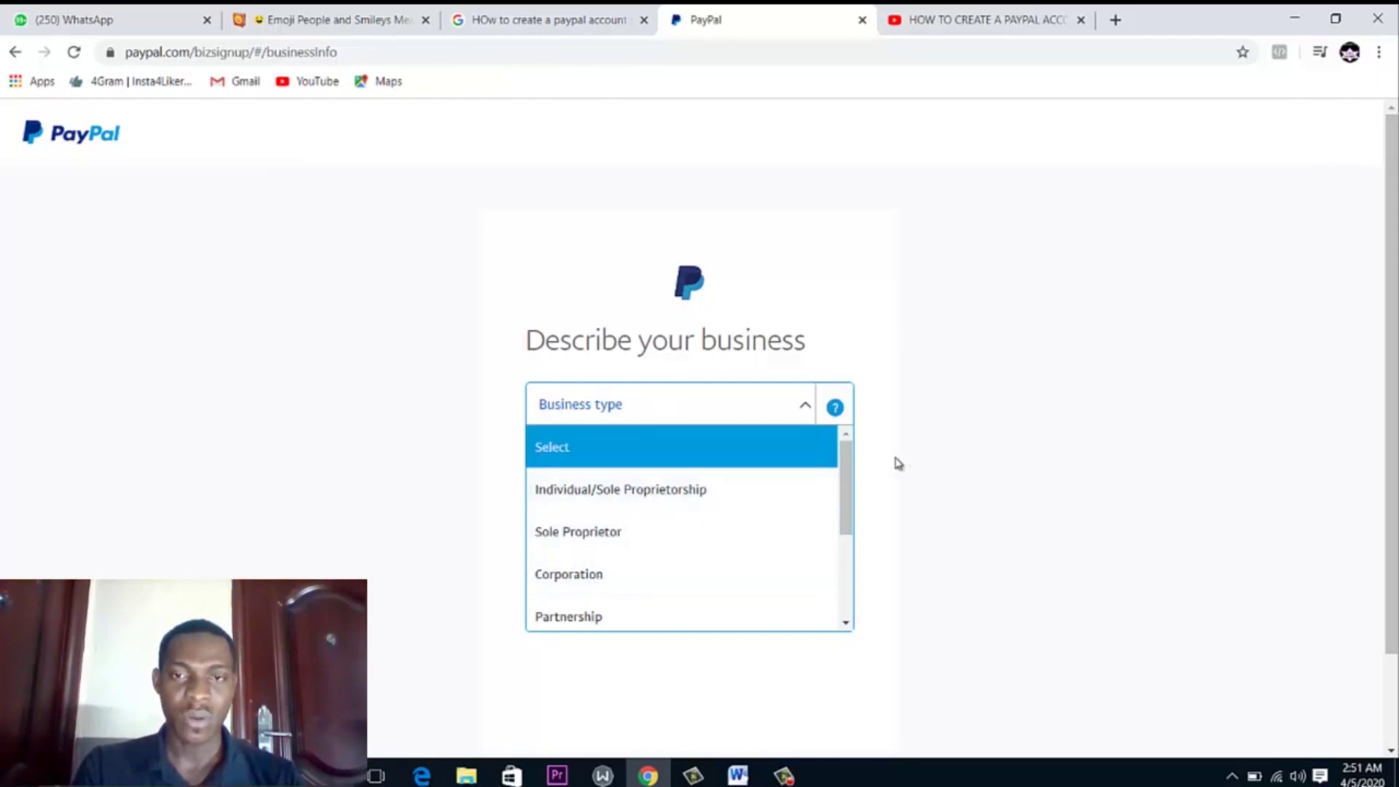
drag(849, 482, 715, 412)
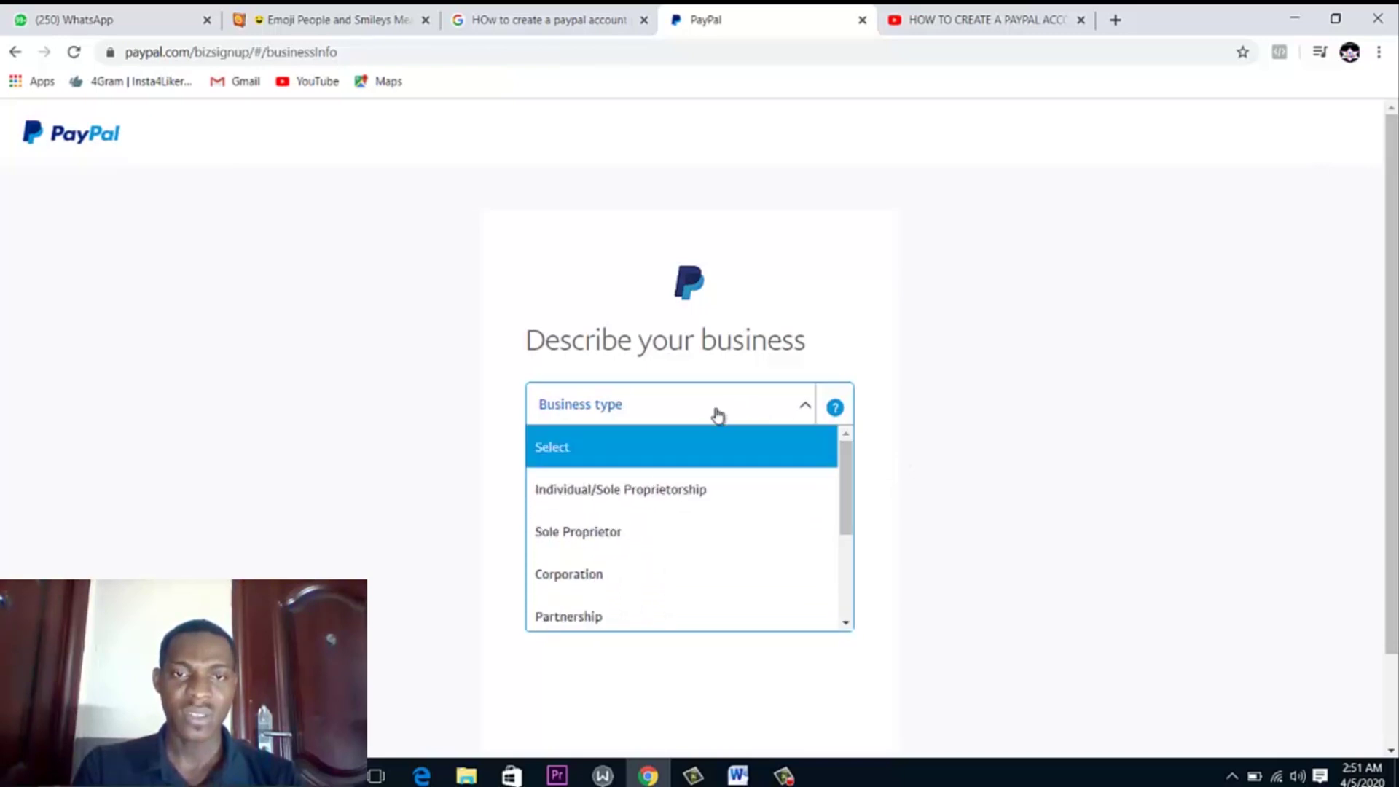
click(604, 536)
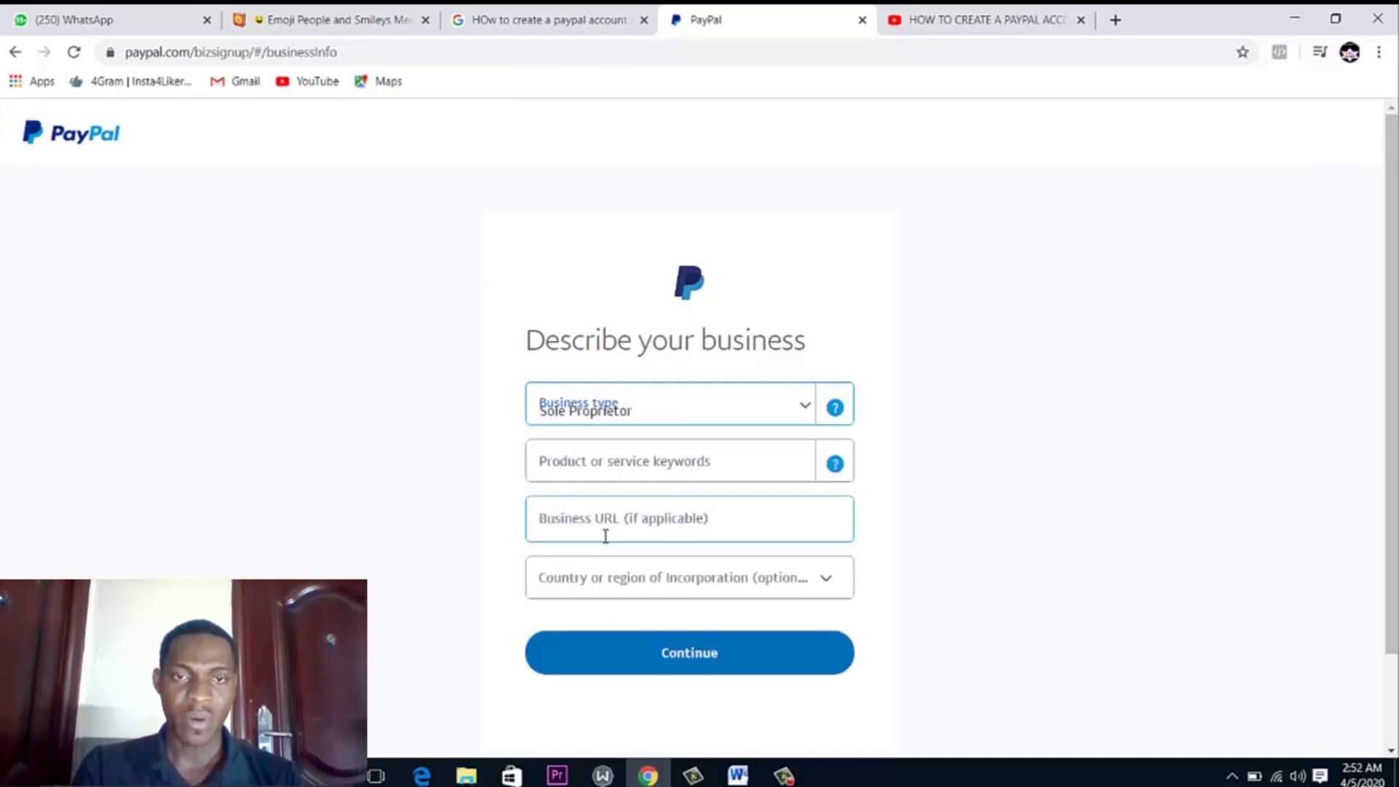
Choose the product category Digital Goods Media-Books, Movies, Music
click(620, 463)
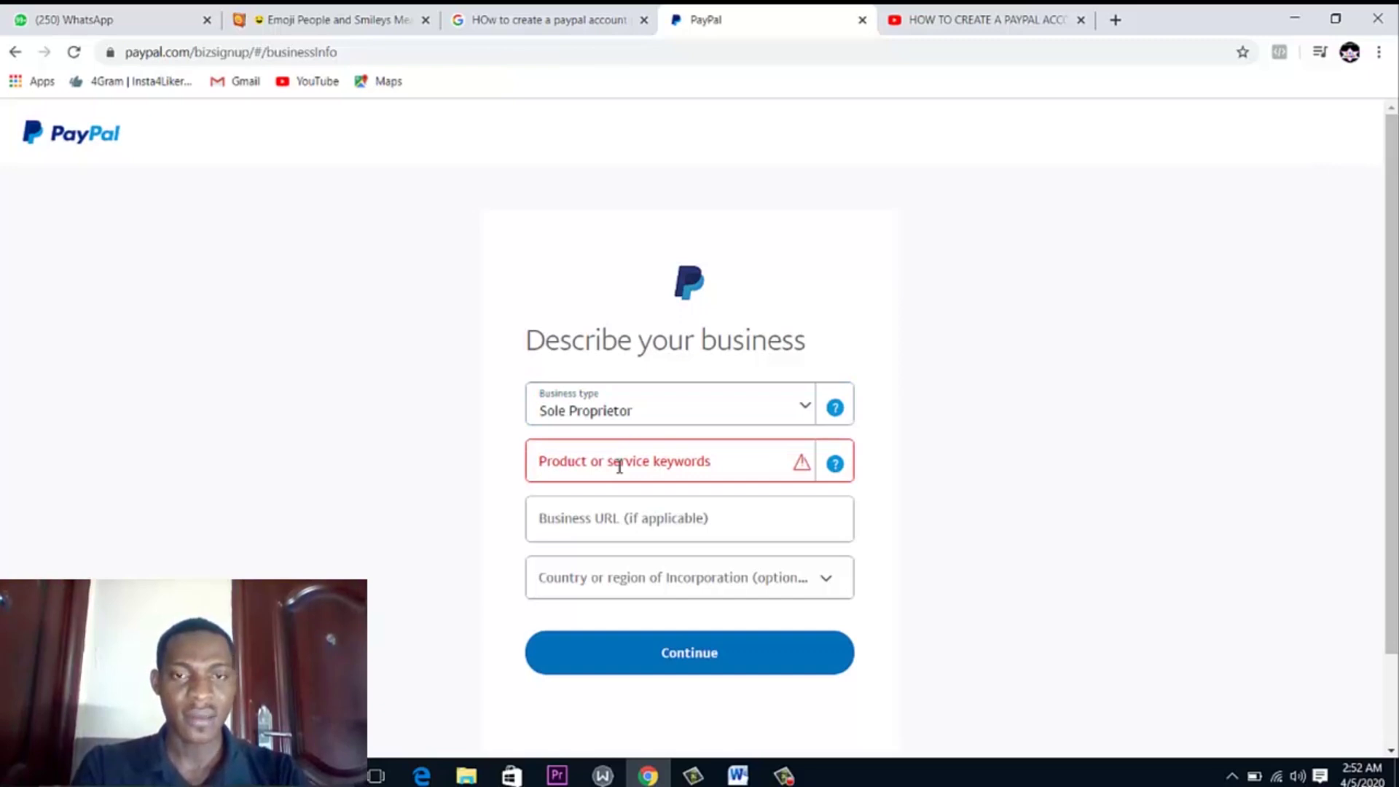
click(659, 470)
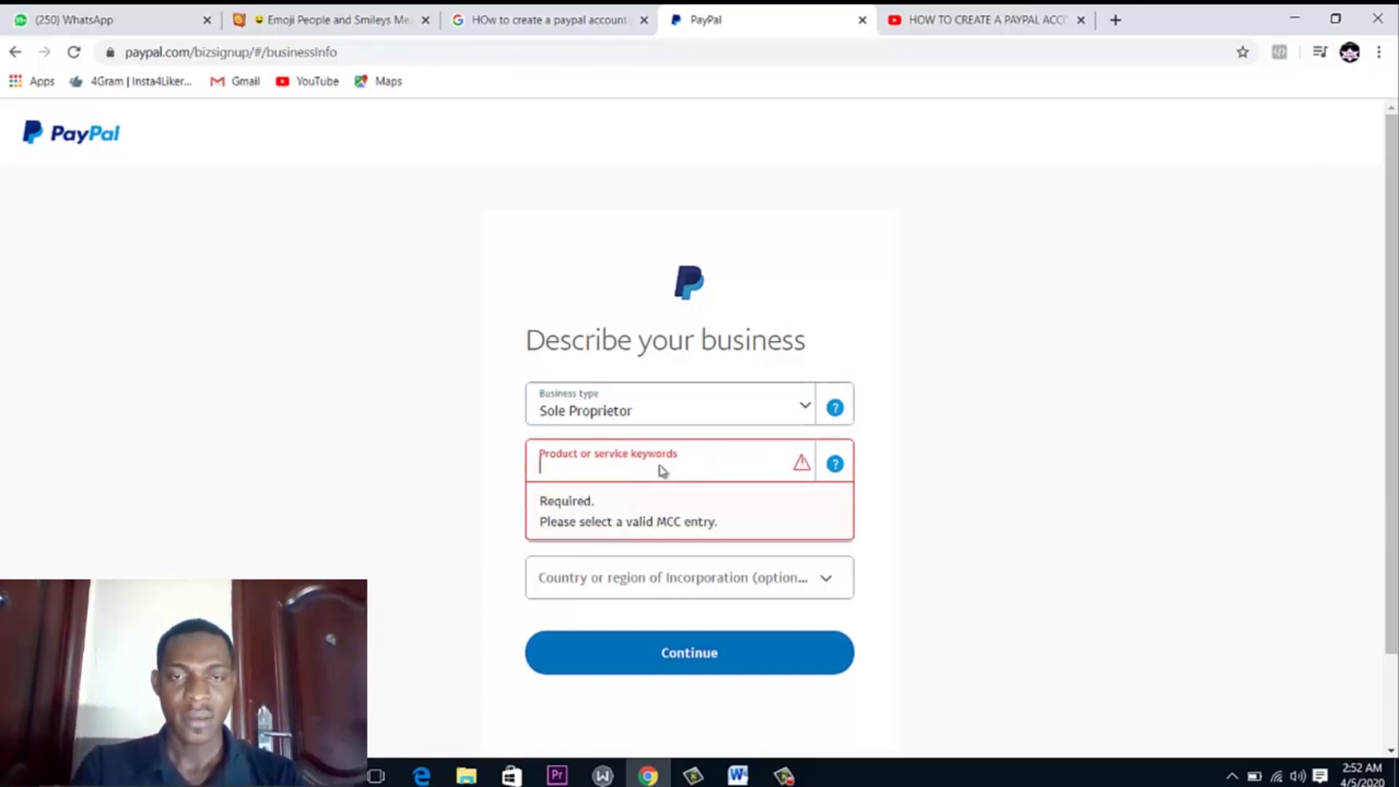
text(d)
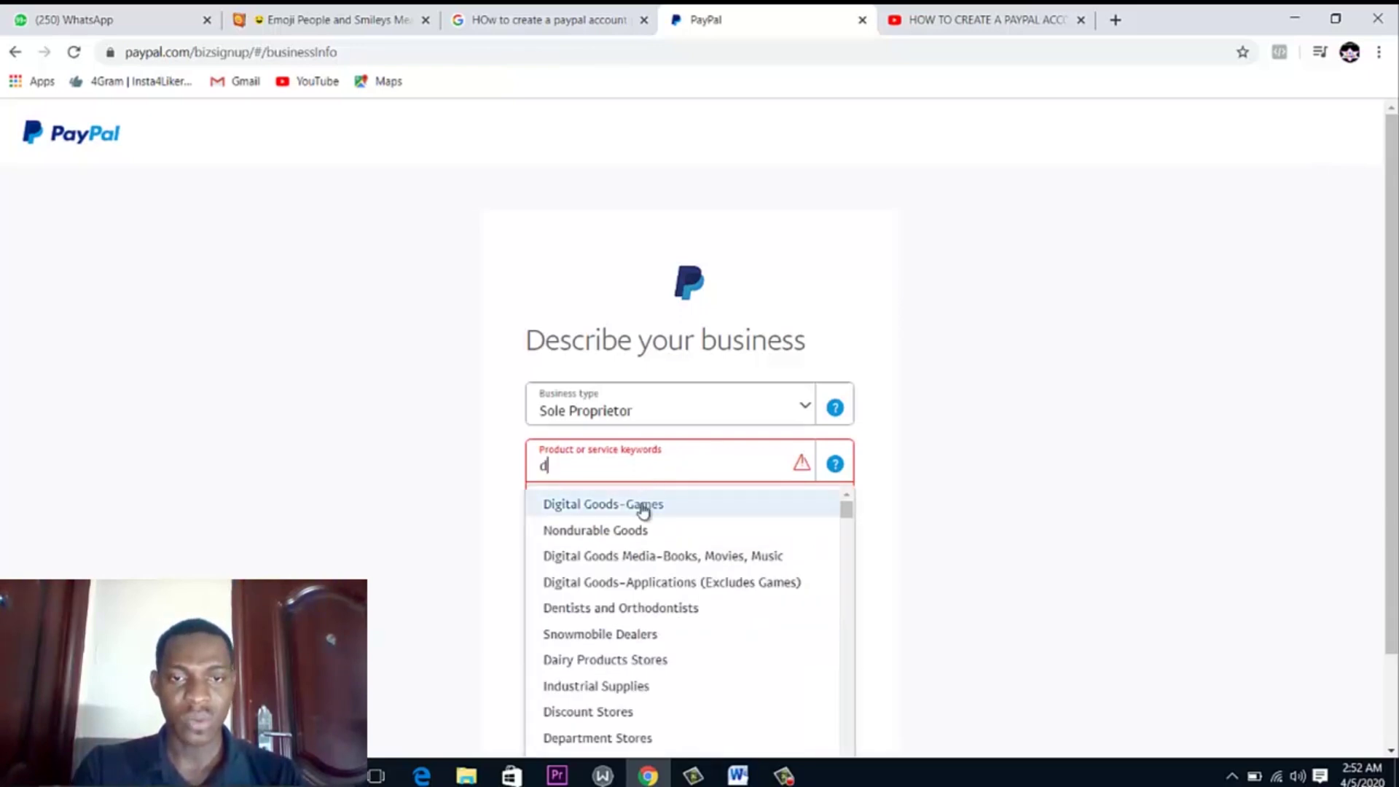
click(640, 556)
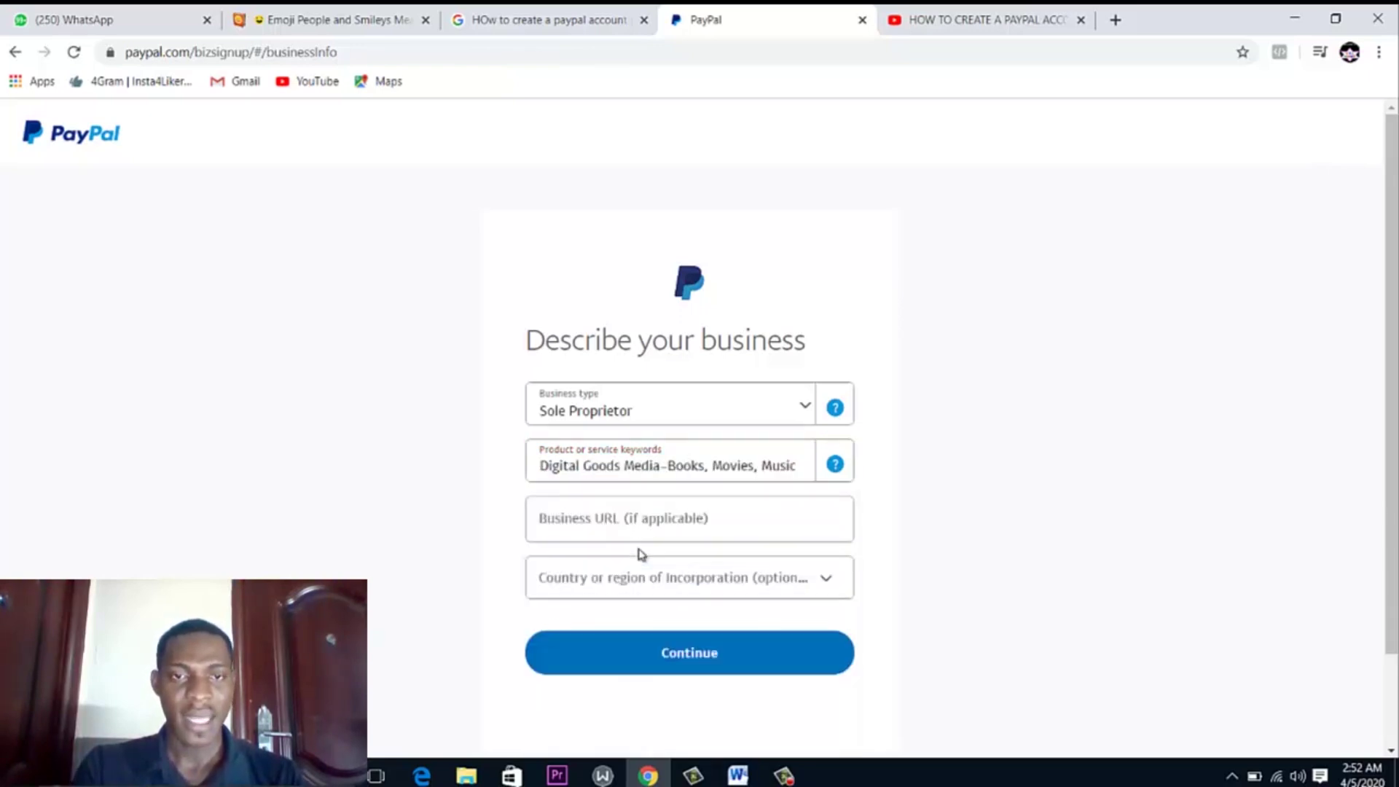
click(616, 530)
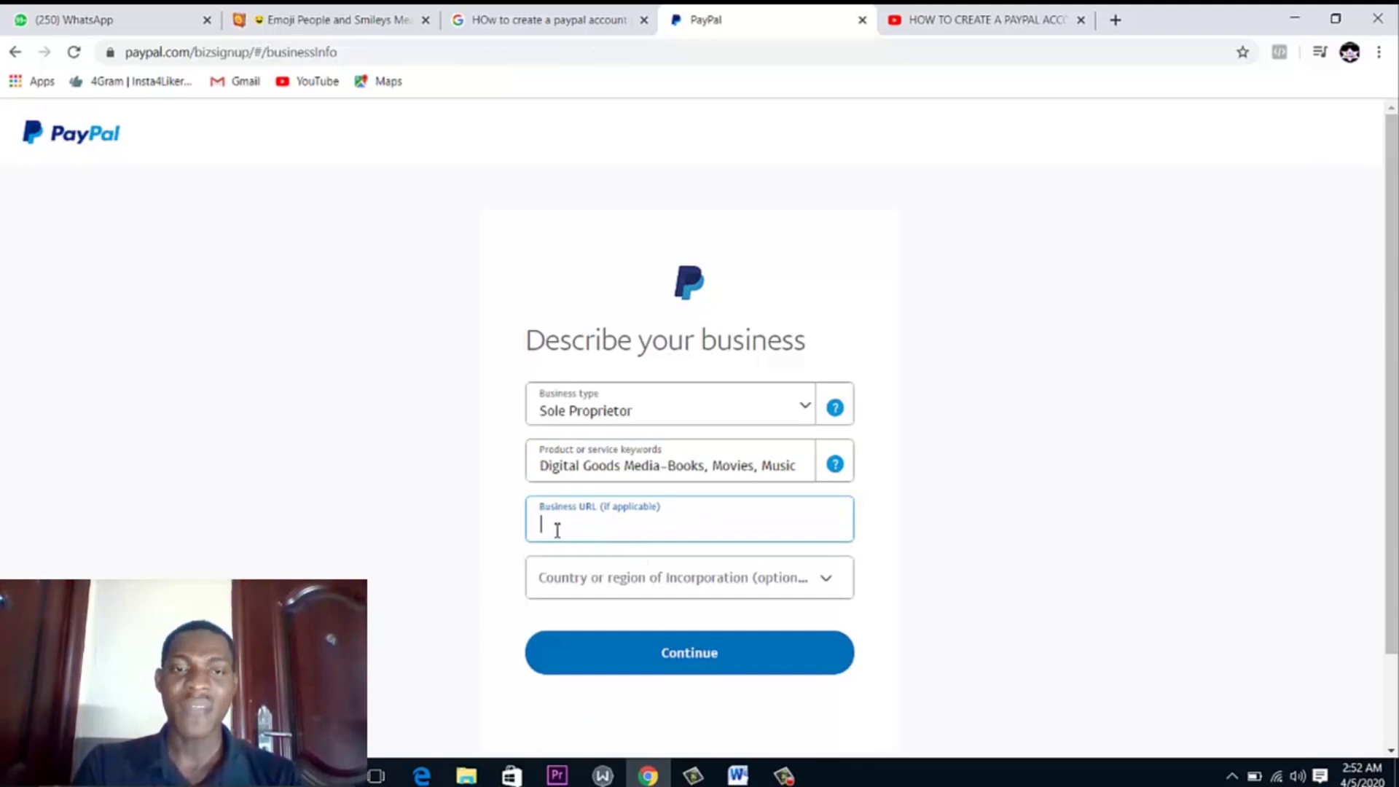
Select Nigeria as the country of incorporation and submit the business description
click(666, 584)
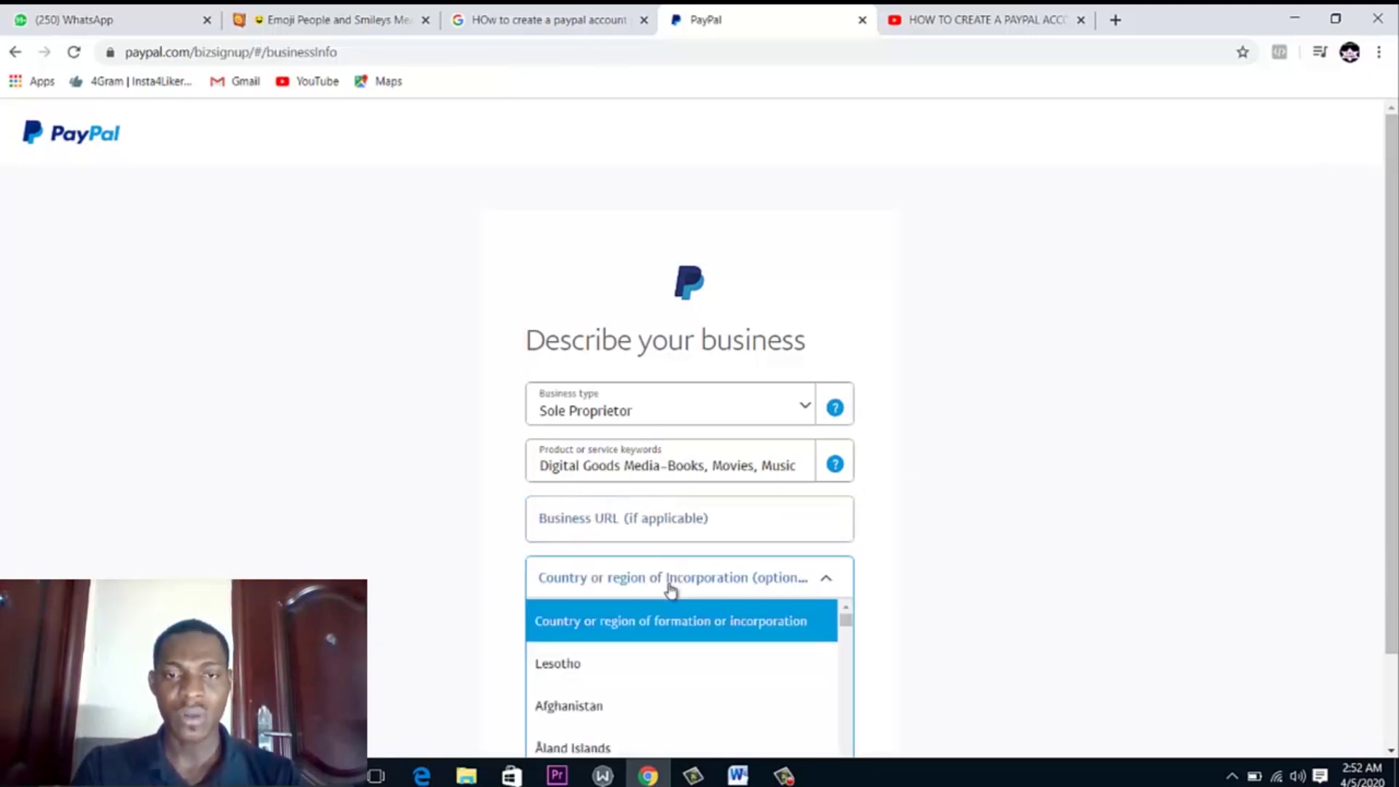
scroll(671, 591, down, 20)
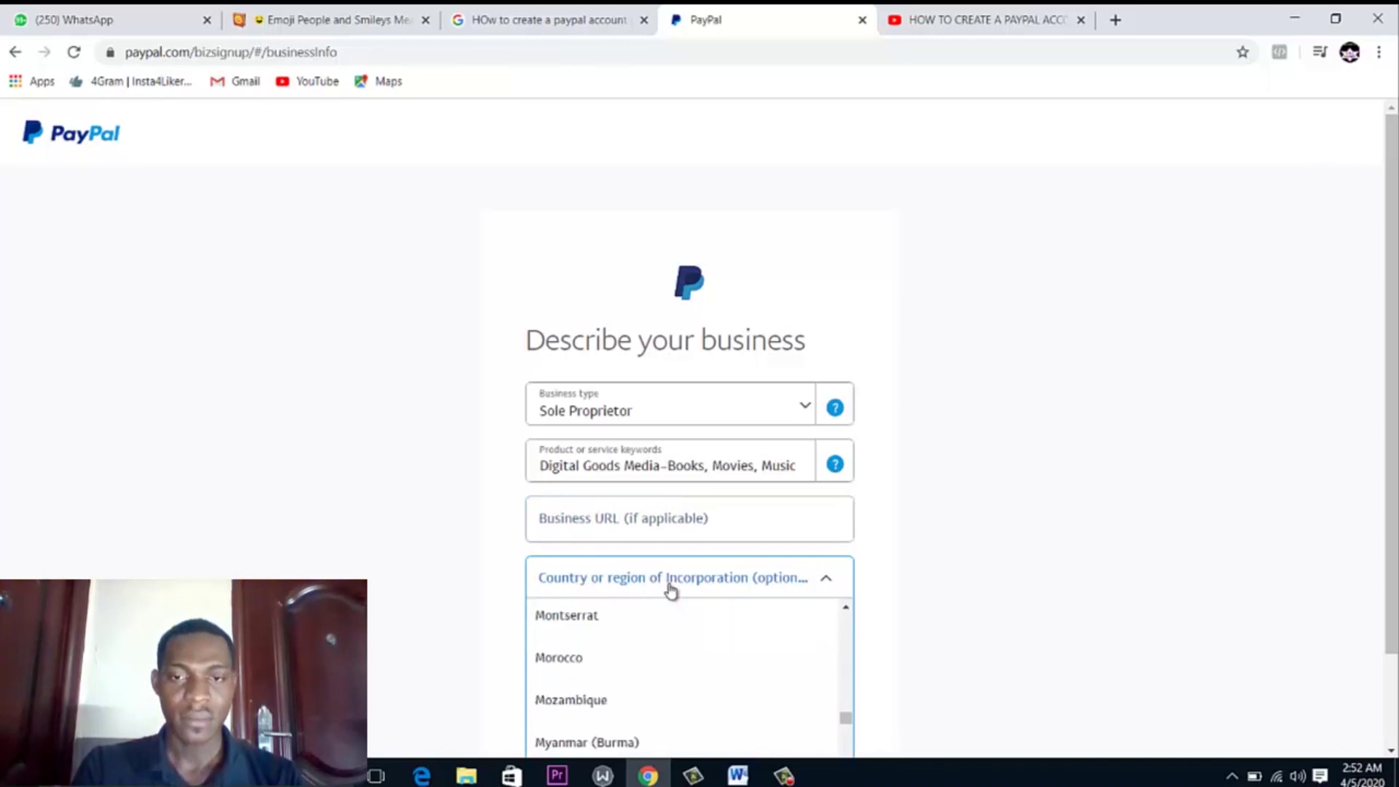
key(n)
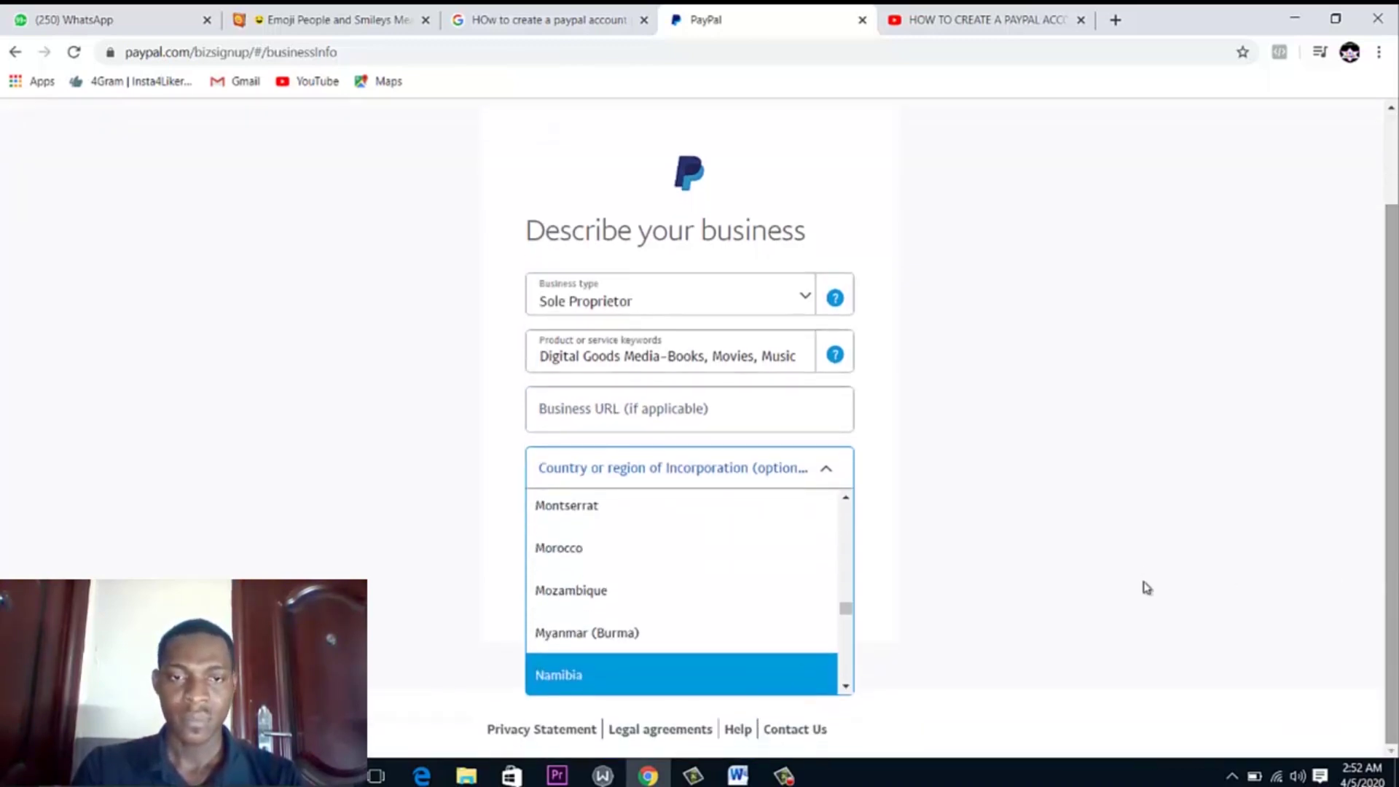
drag(845, 610, 845, 619)
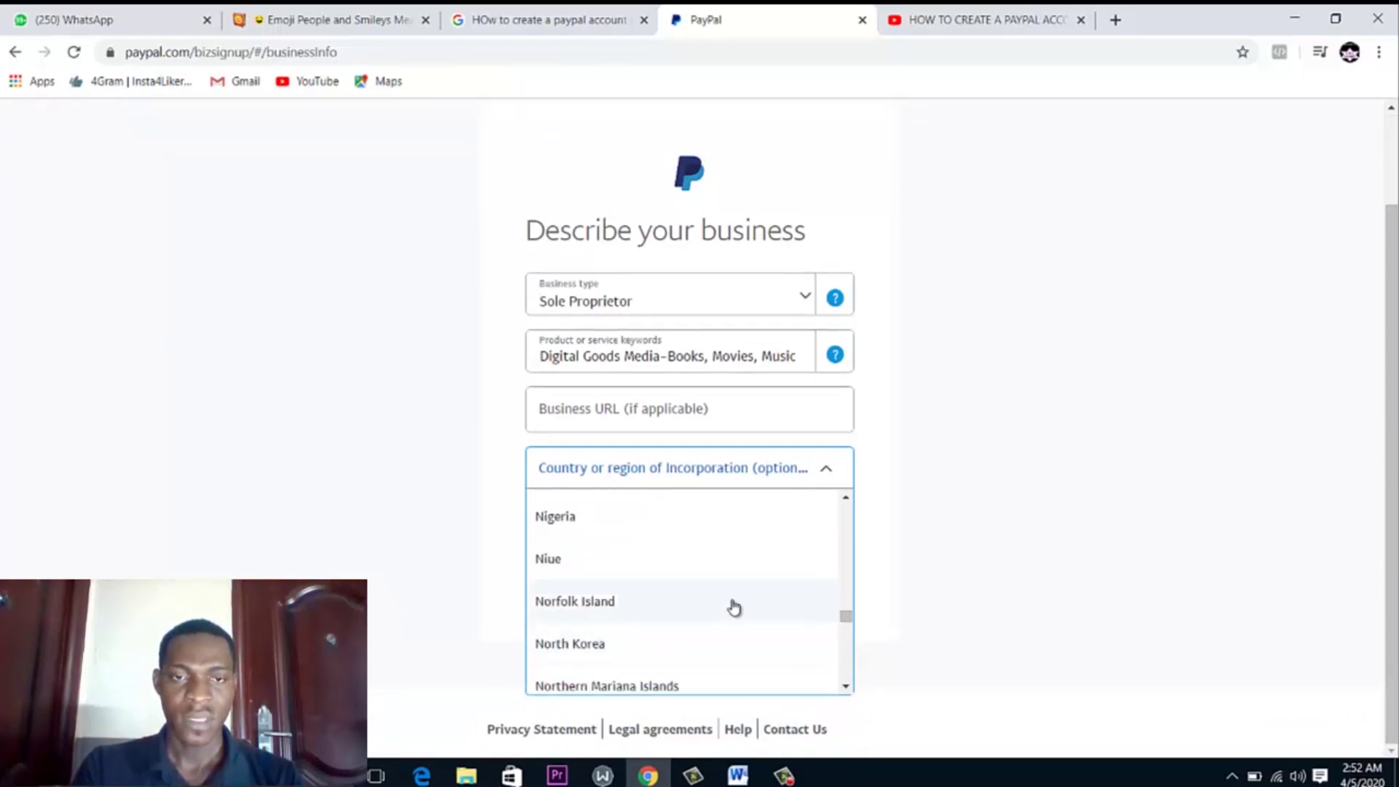
click(536, 522)
click(582, 548)
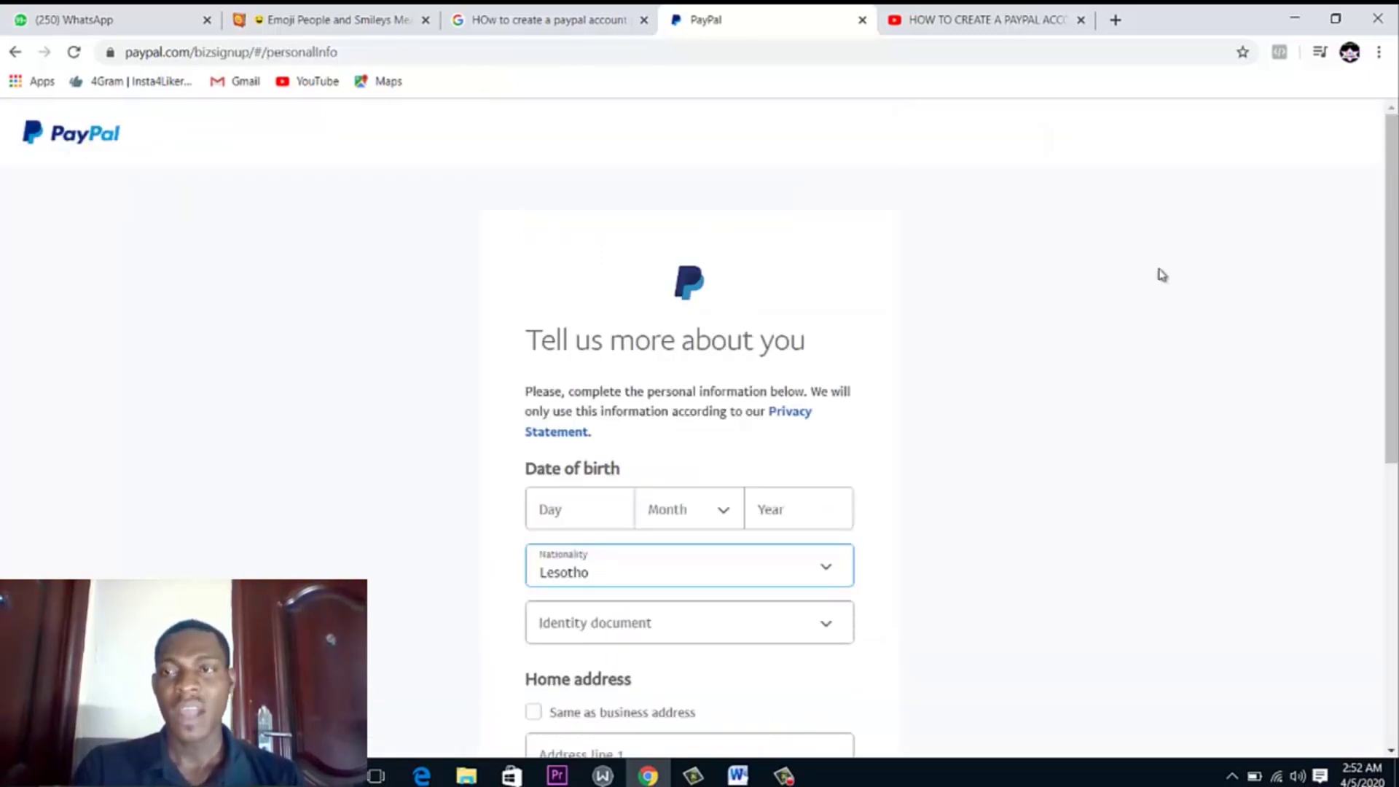
scroll(1390, 292, down, 1)
scroll(1390, 292, down, 2)
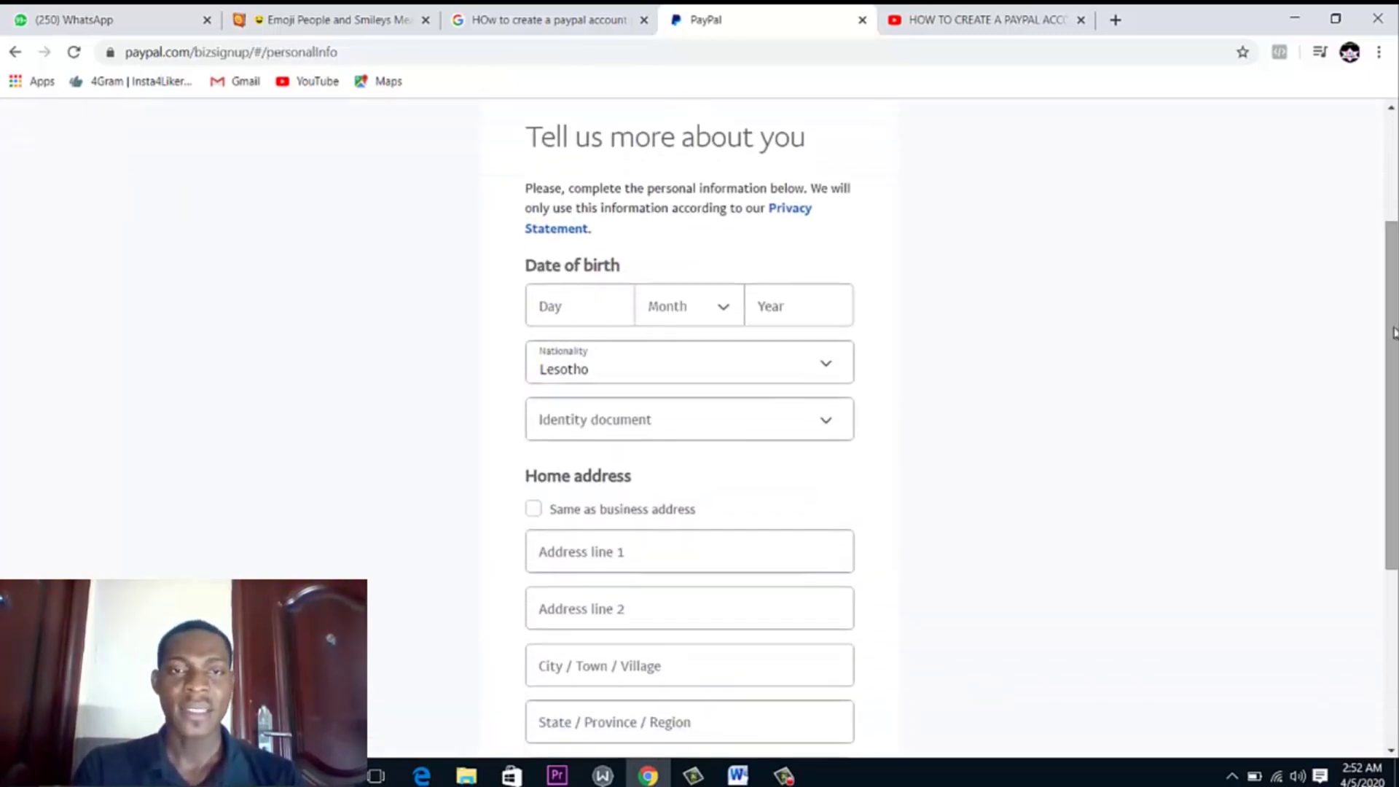
click(598, 315)
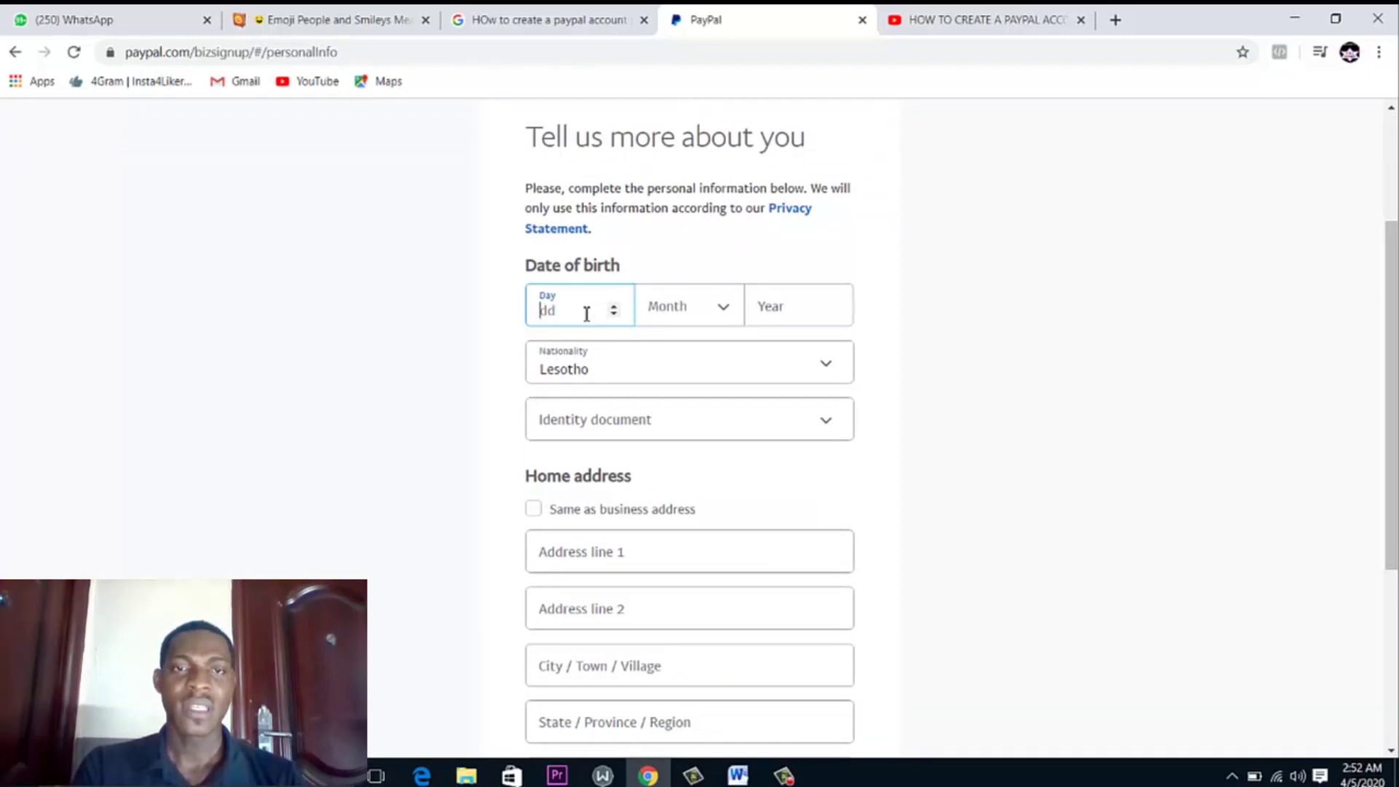
click(614, 307)
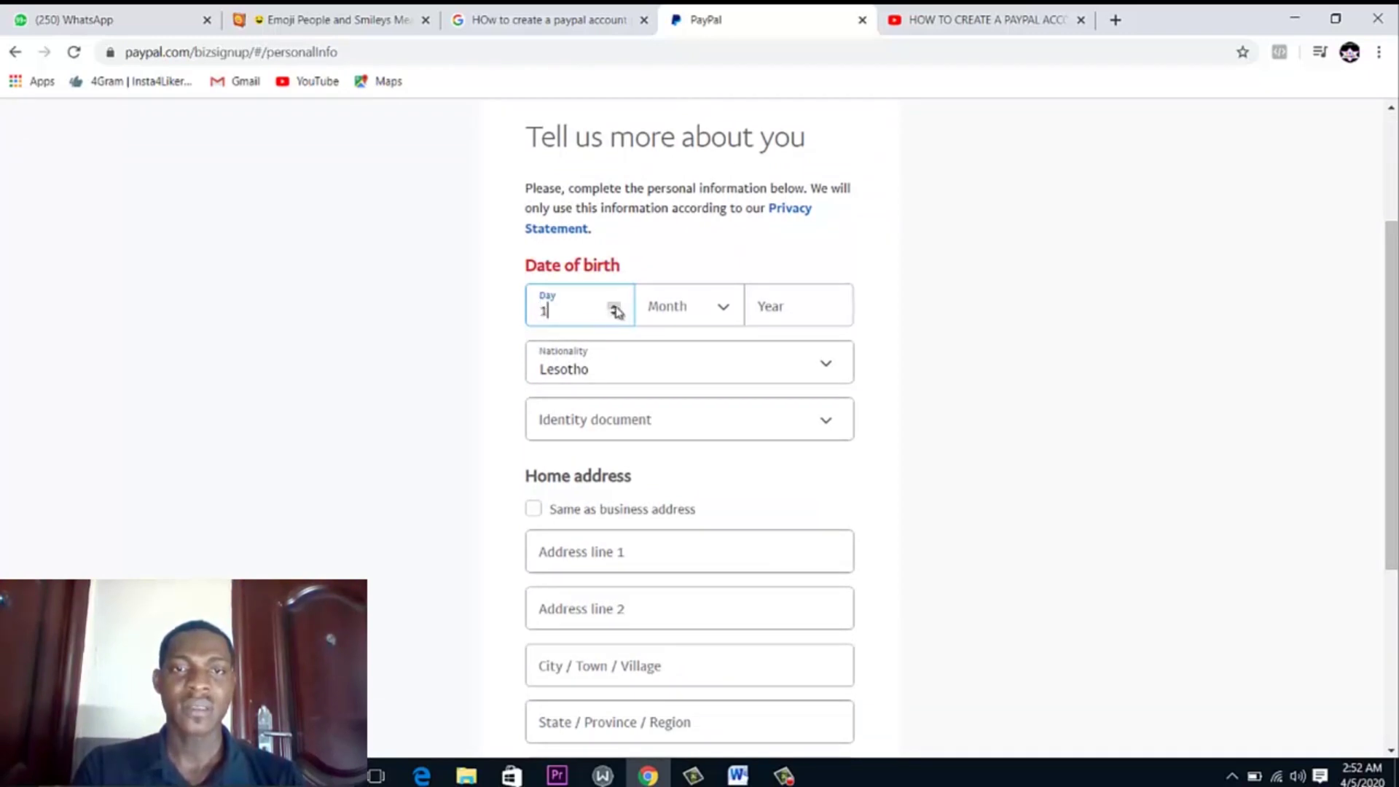
click(616, 307)
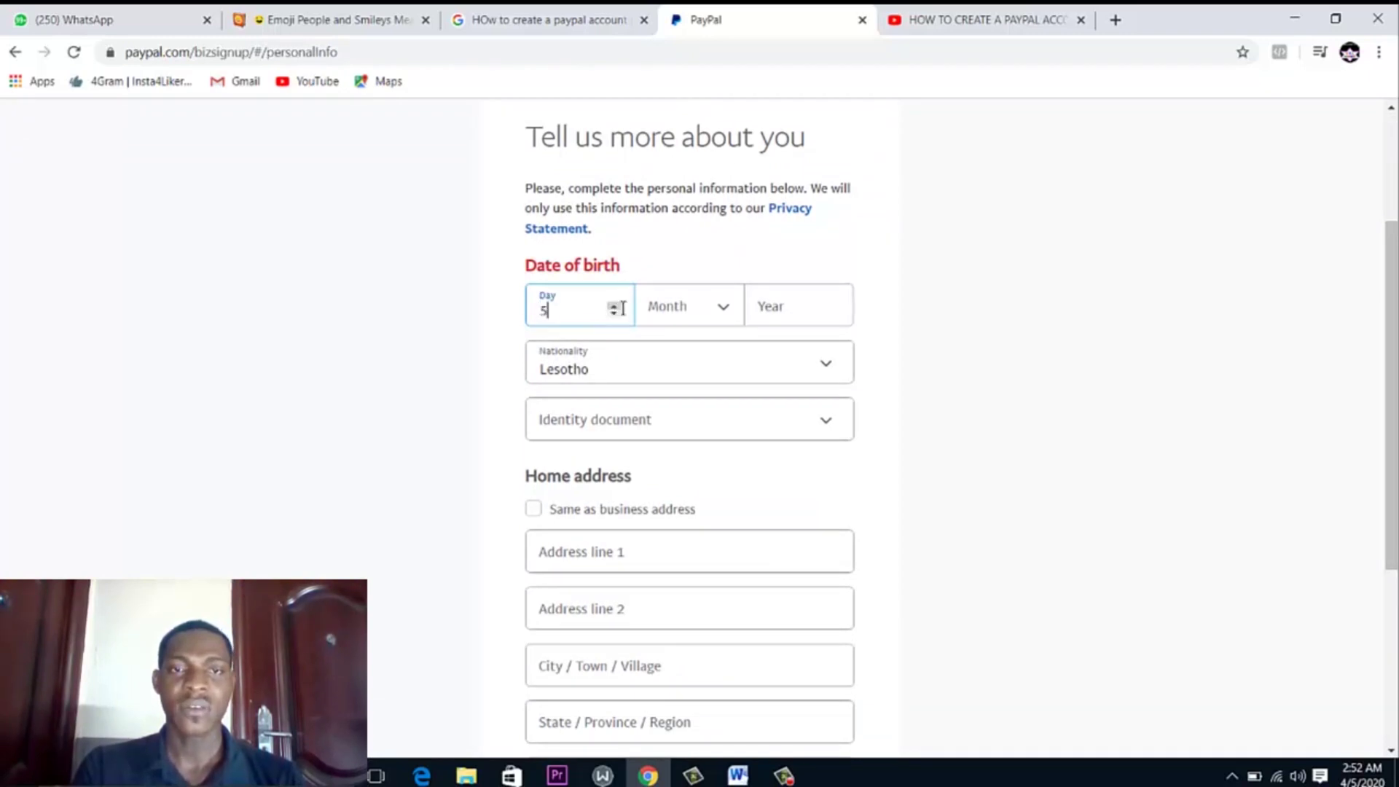
click(723, 306)
click(676, 434)
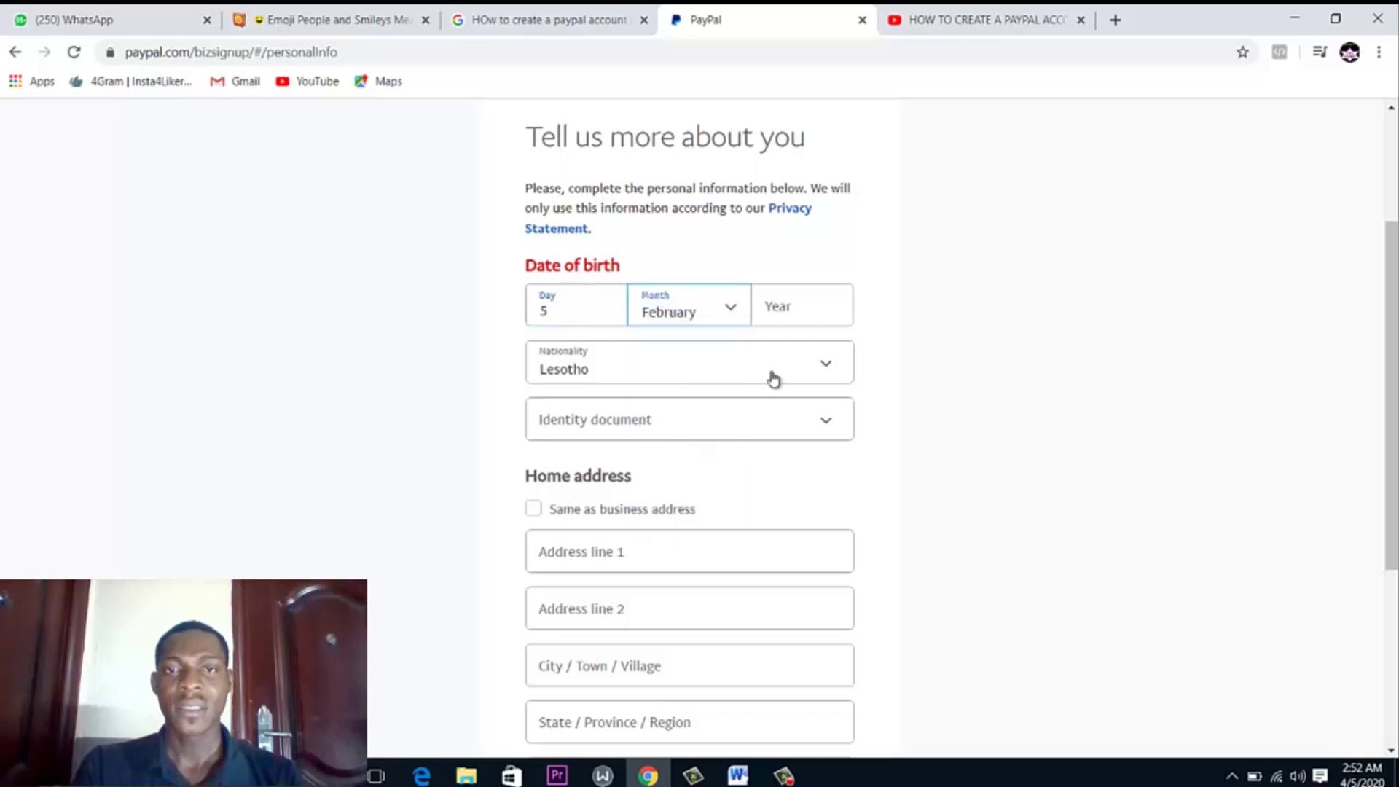
click(833, 308)
text(2)
key(BackSpace)
text(6)
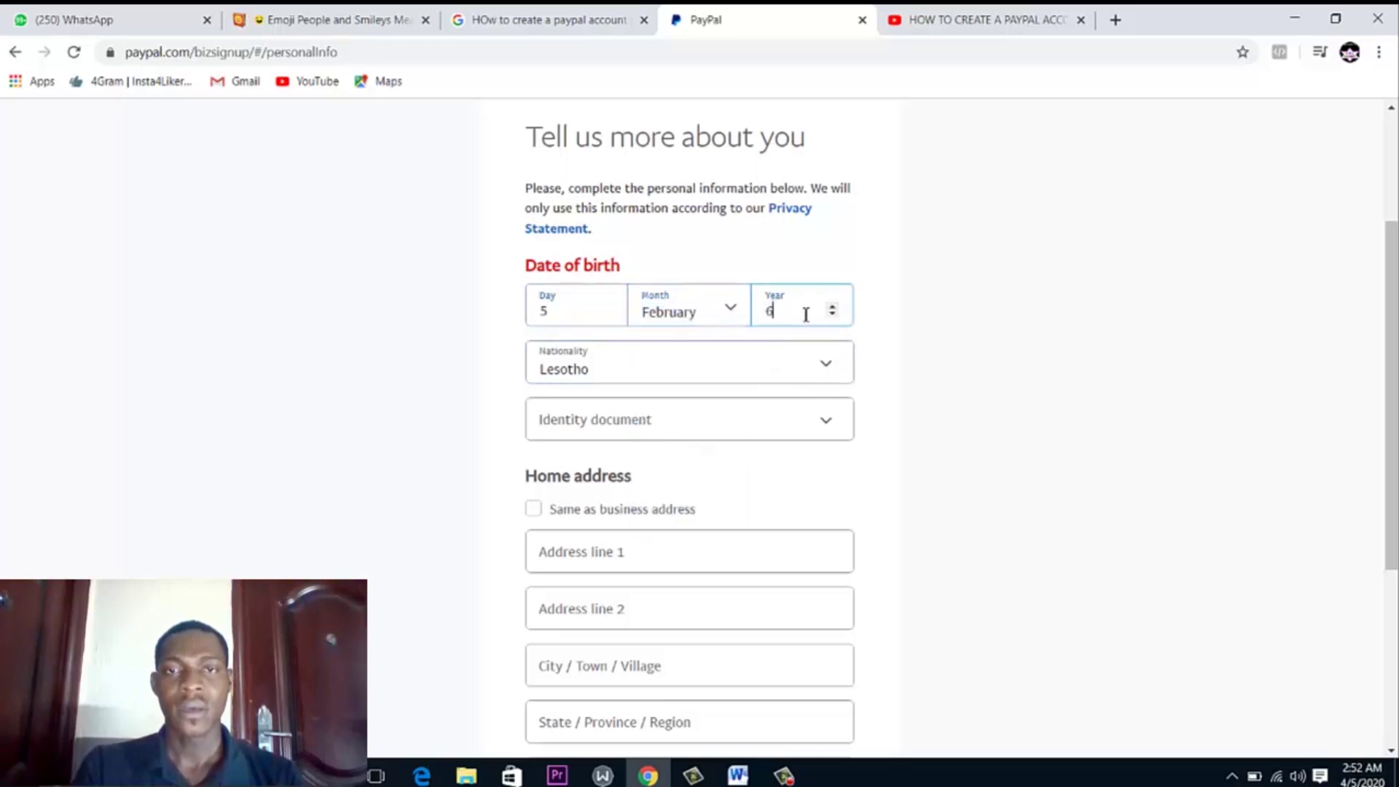
text(98)
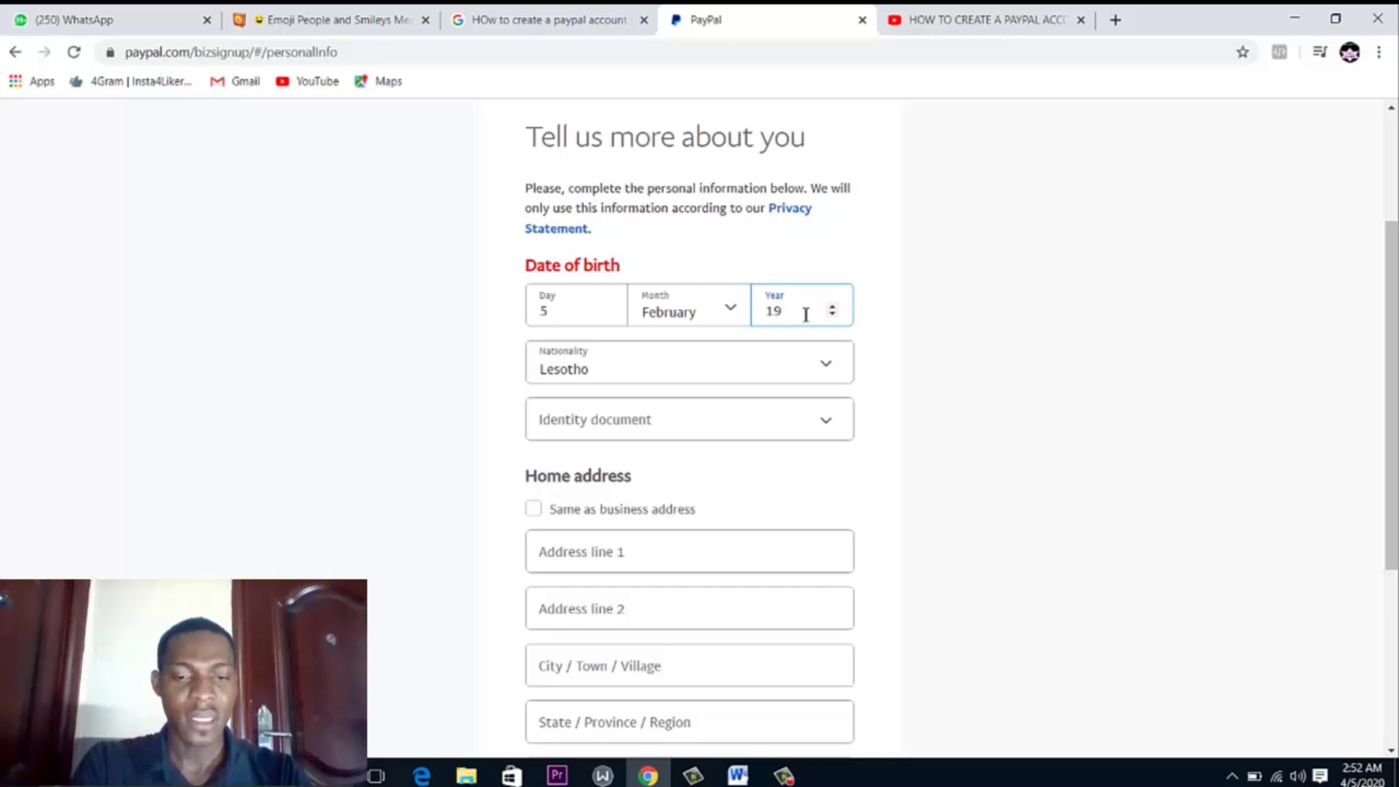
Choose Nigeria as nationality and tick 'Same as business address' for the home address
click(642, 366)
key(n)
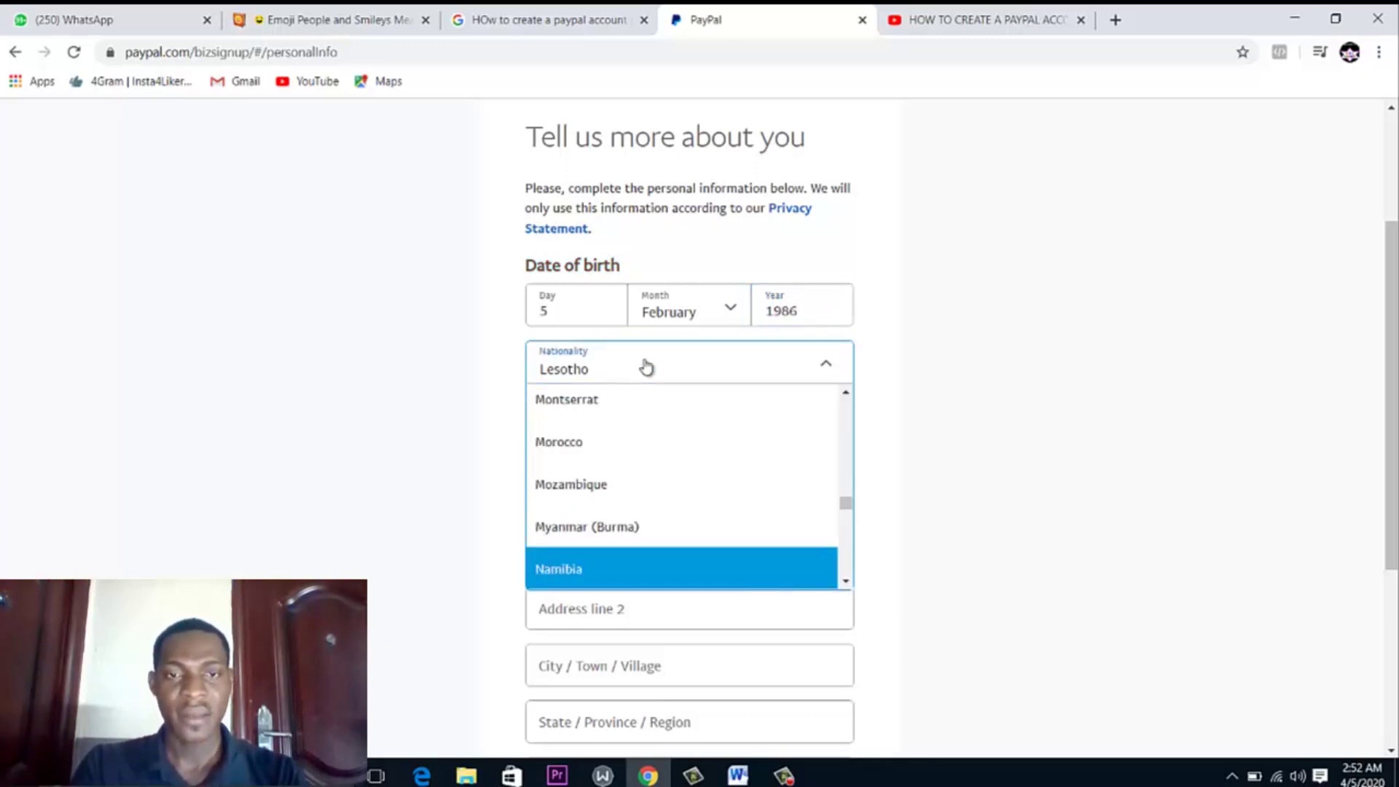
drag(845, 510, 840, 510)
click(607, 543)
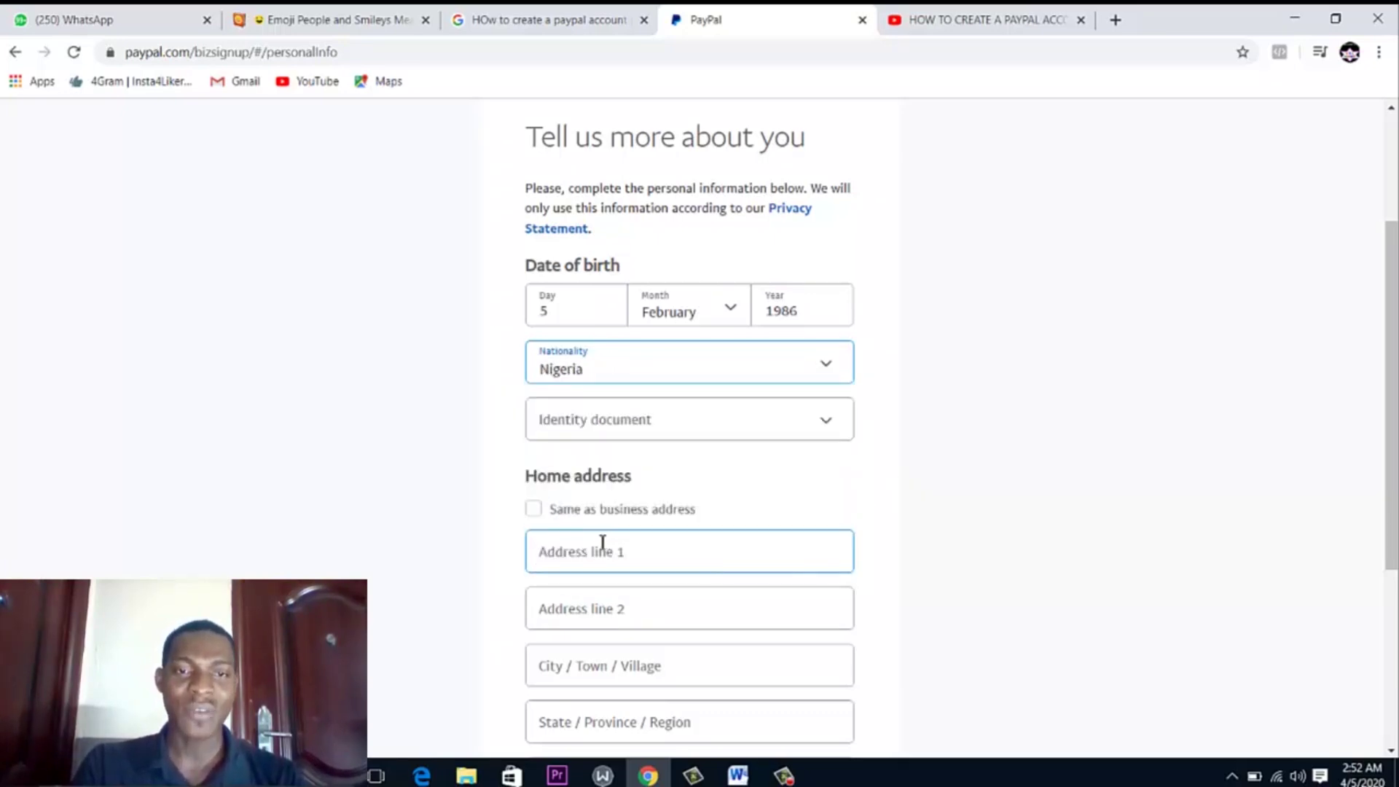
click(533, 509)
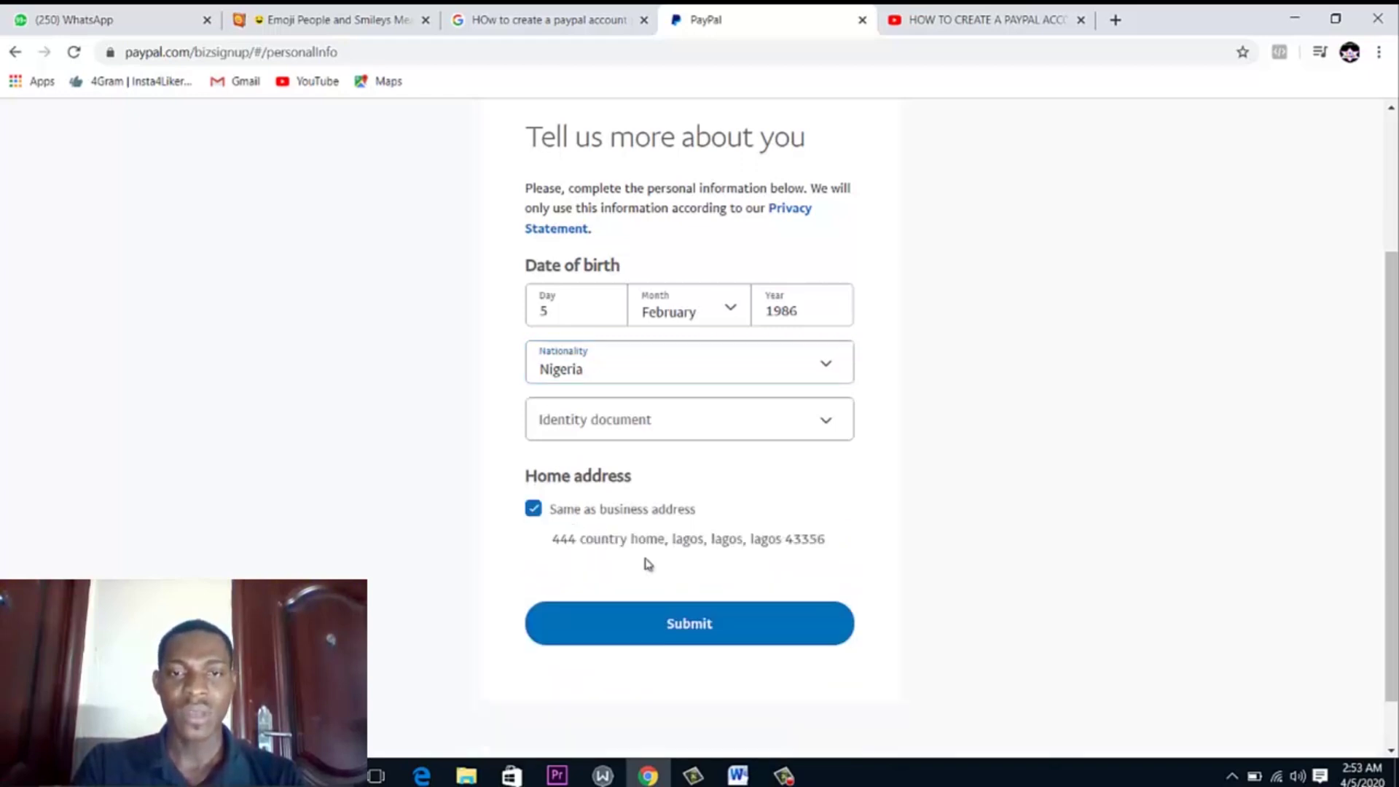
Choose National ID as the identity document and enter the ID number
click(672, 631)
click(623, 421)
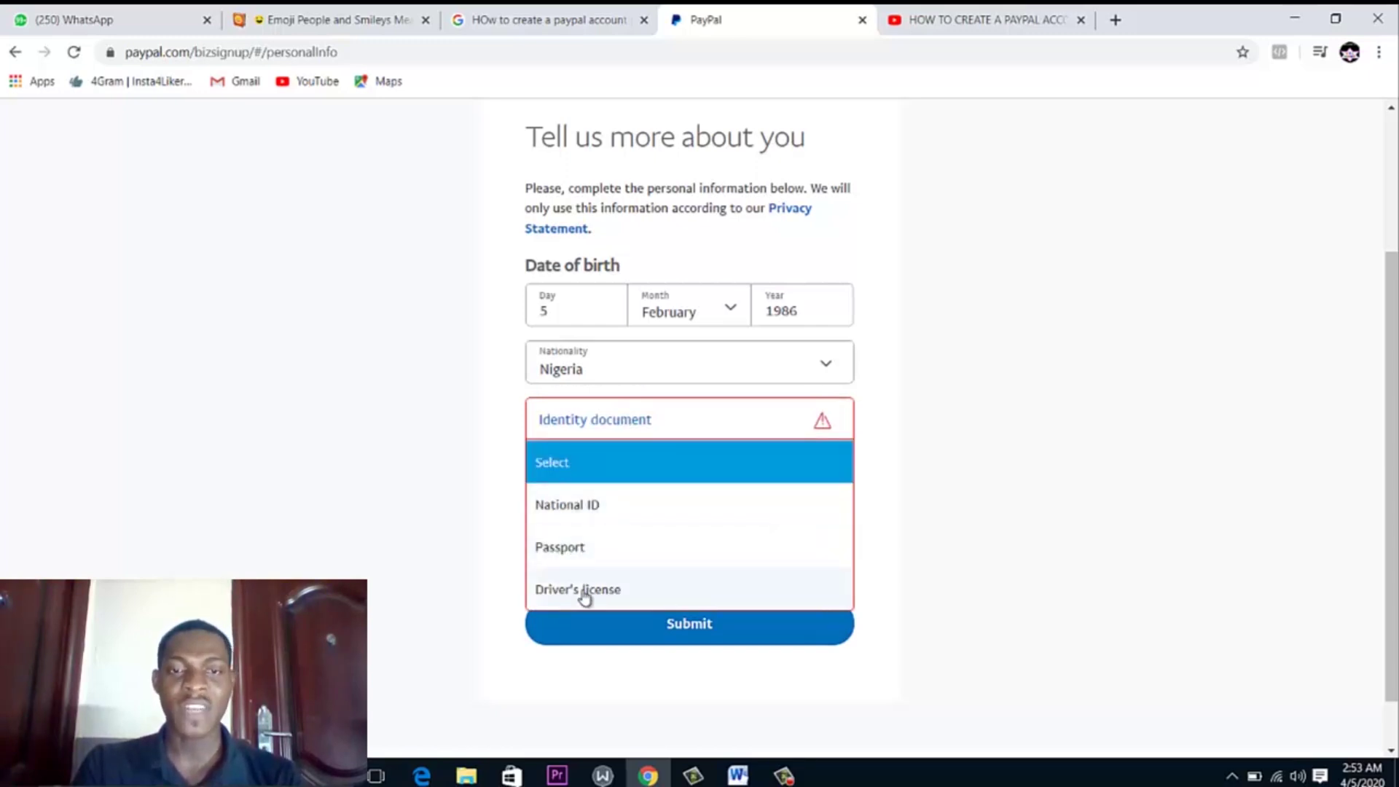
click(577, 513)
click(591, 479)
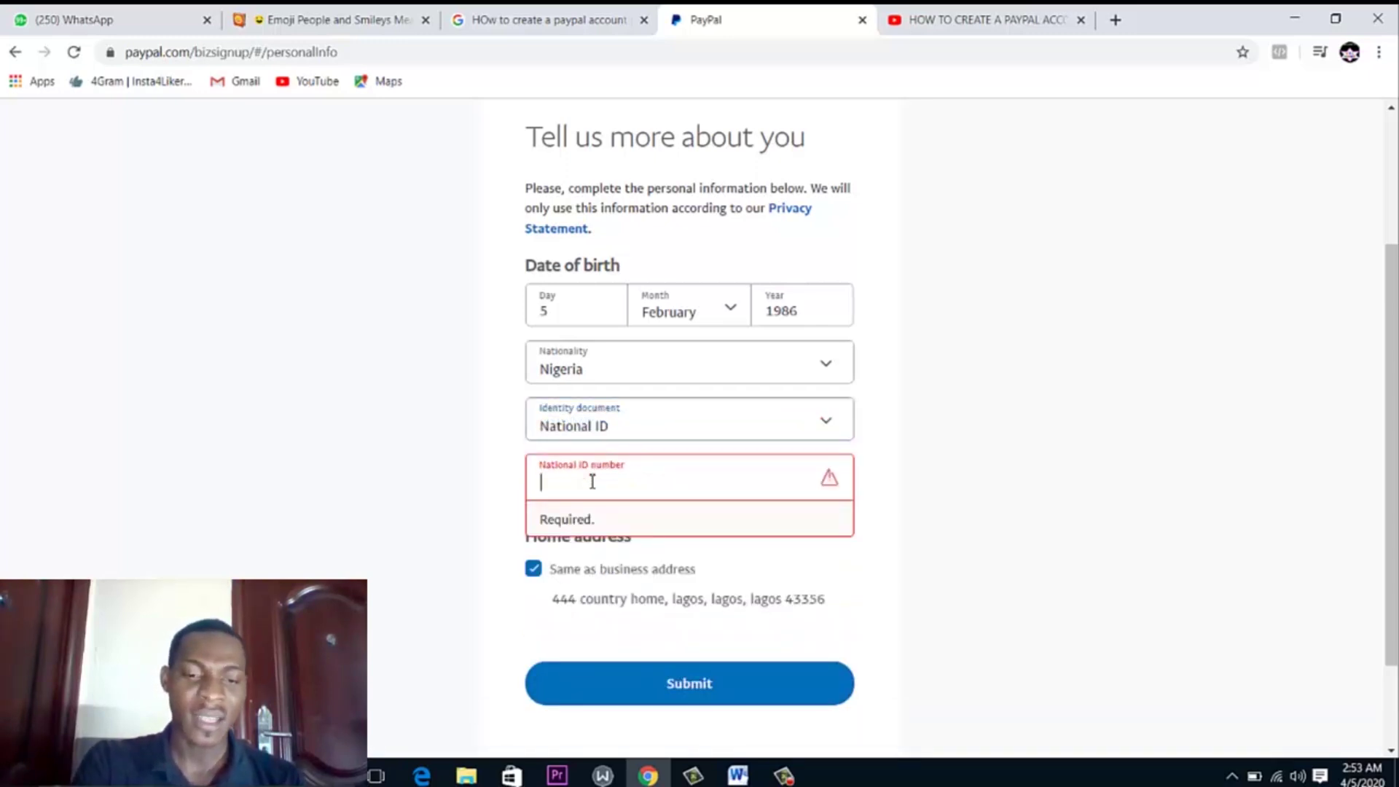
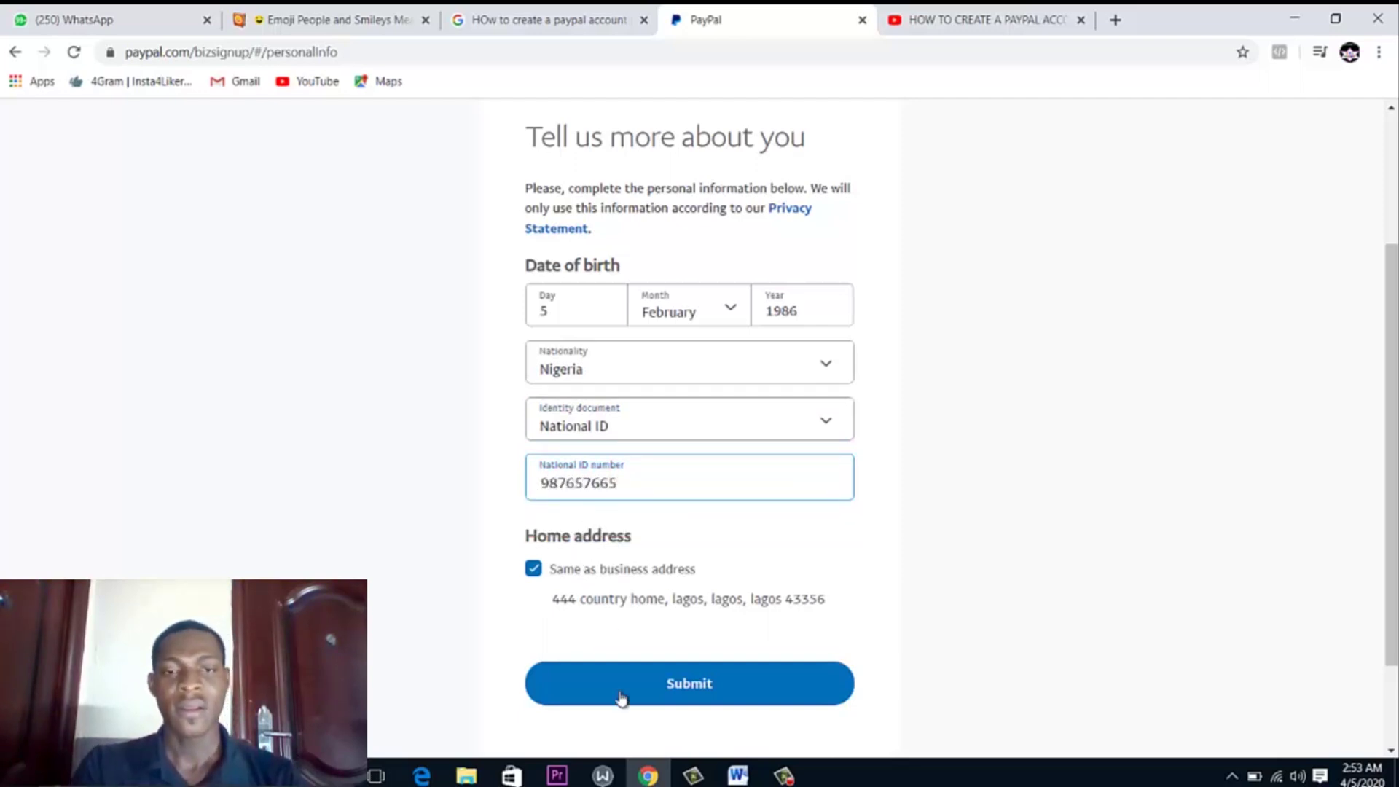
Submit the personal details to reach the business account welcome page
click(623, 691)
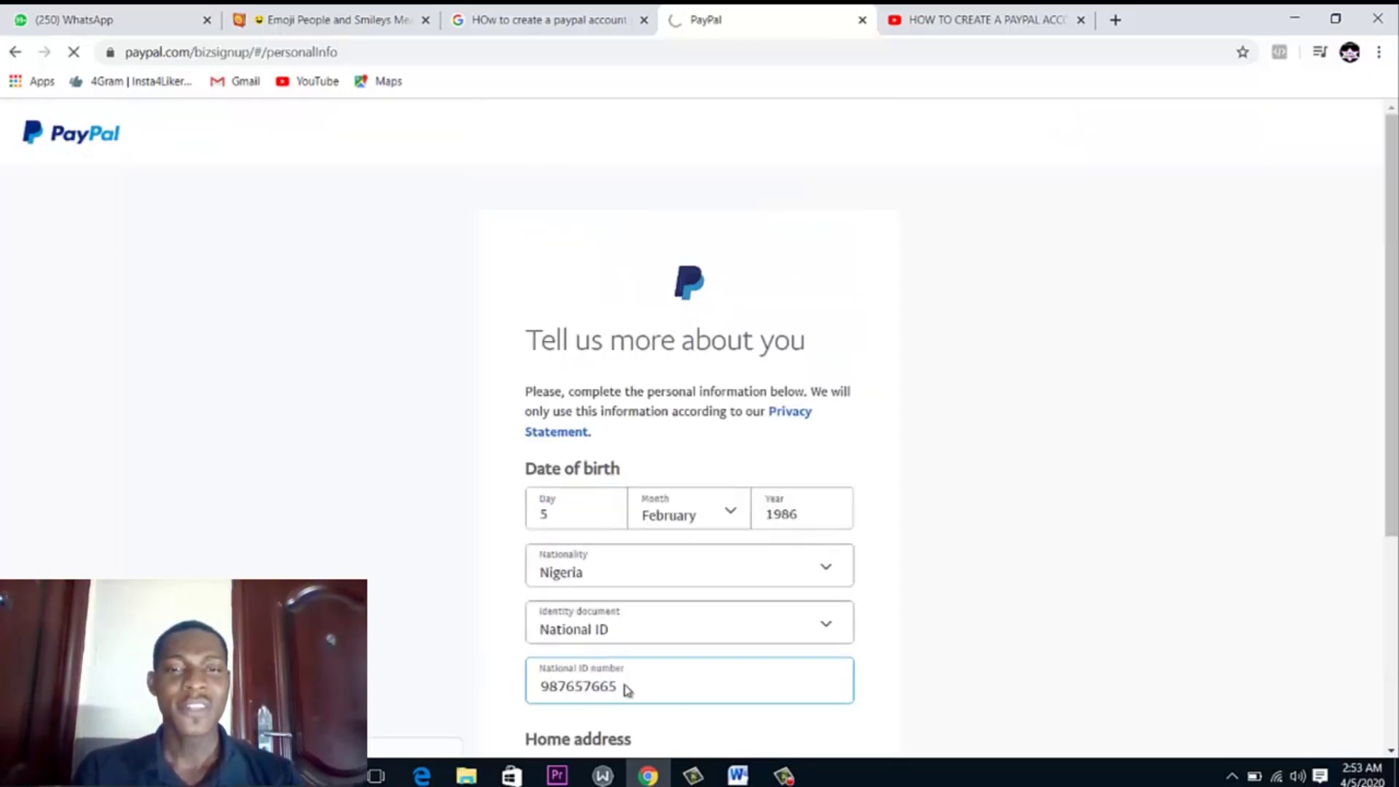
scroll(1156, 335, down, 3)
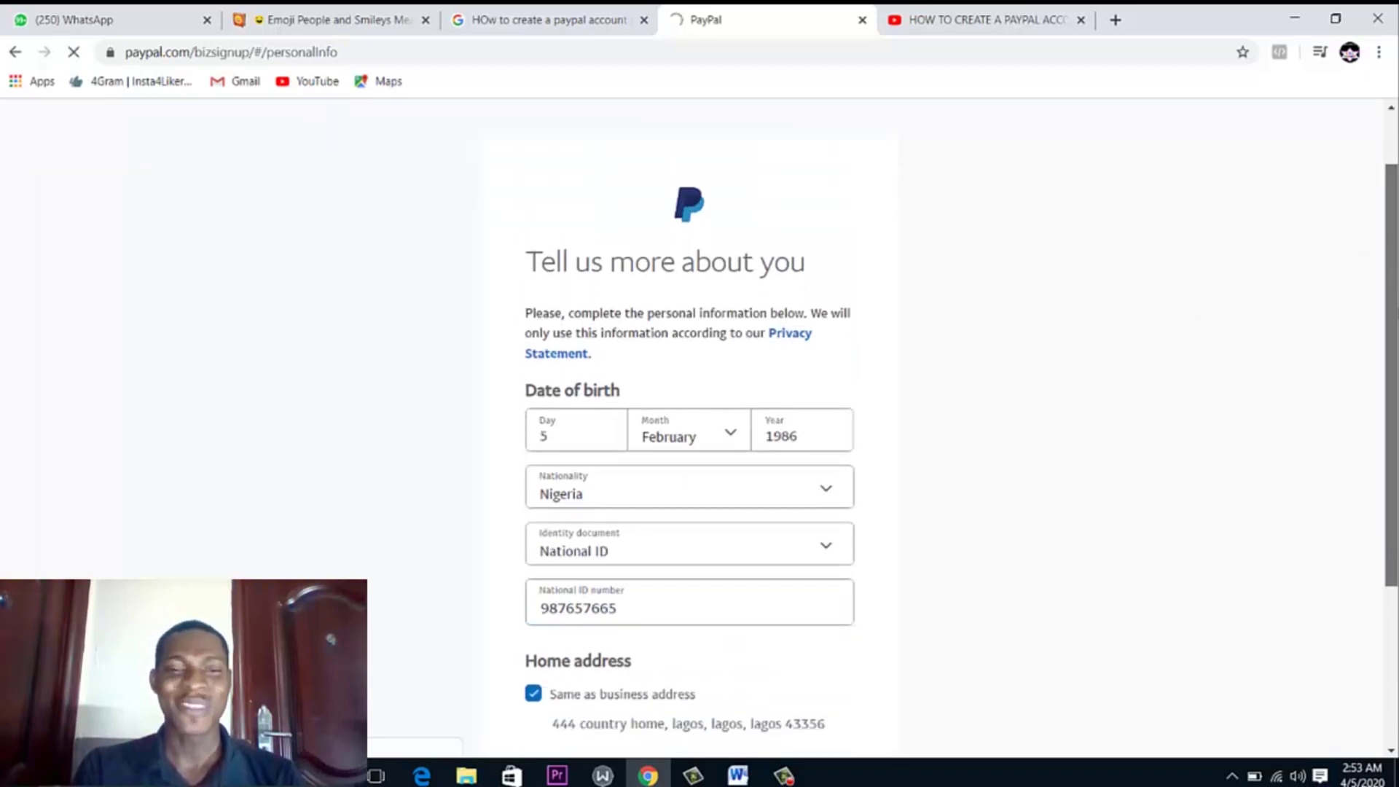
scroll(1393, 367, down, 2)
scroll(1393, 367, up, 2)
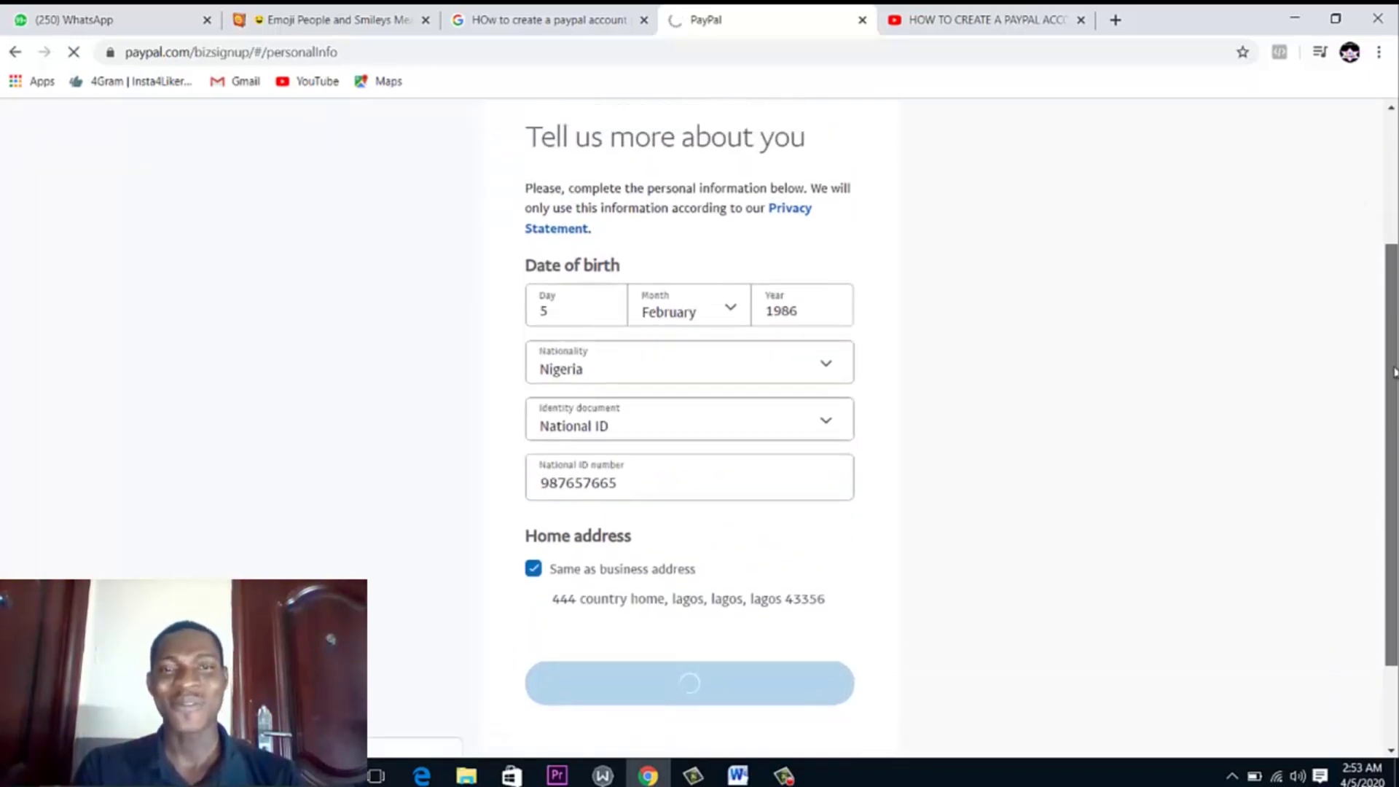
drag(1394, 366, 1396, 399)
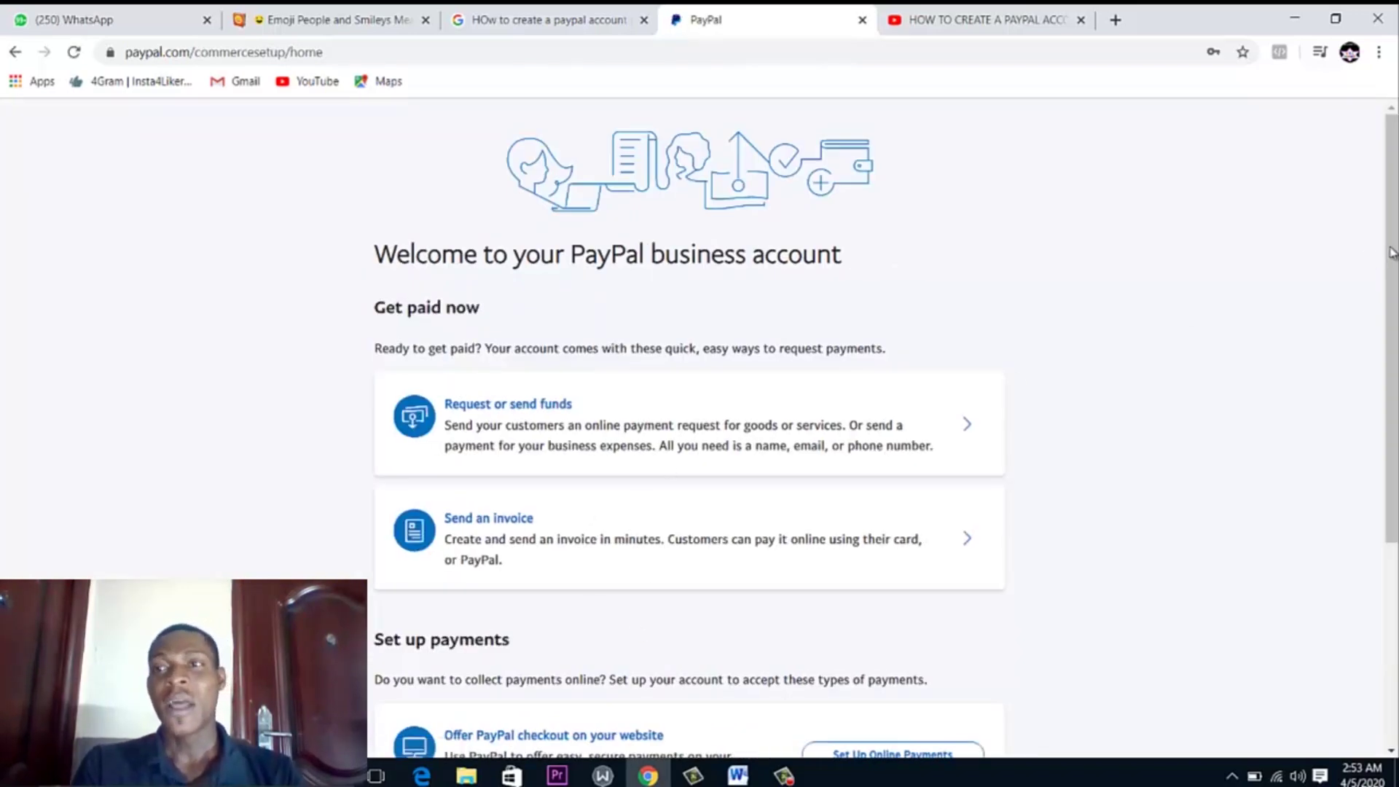
Scroll down the business welcome page and choose Set Up Online Payments
scroll(1391, 315, down, 1)
drag(1392, 315, 1388, 274)
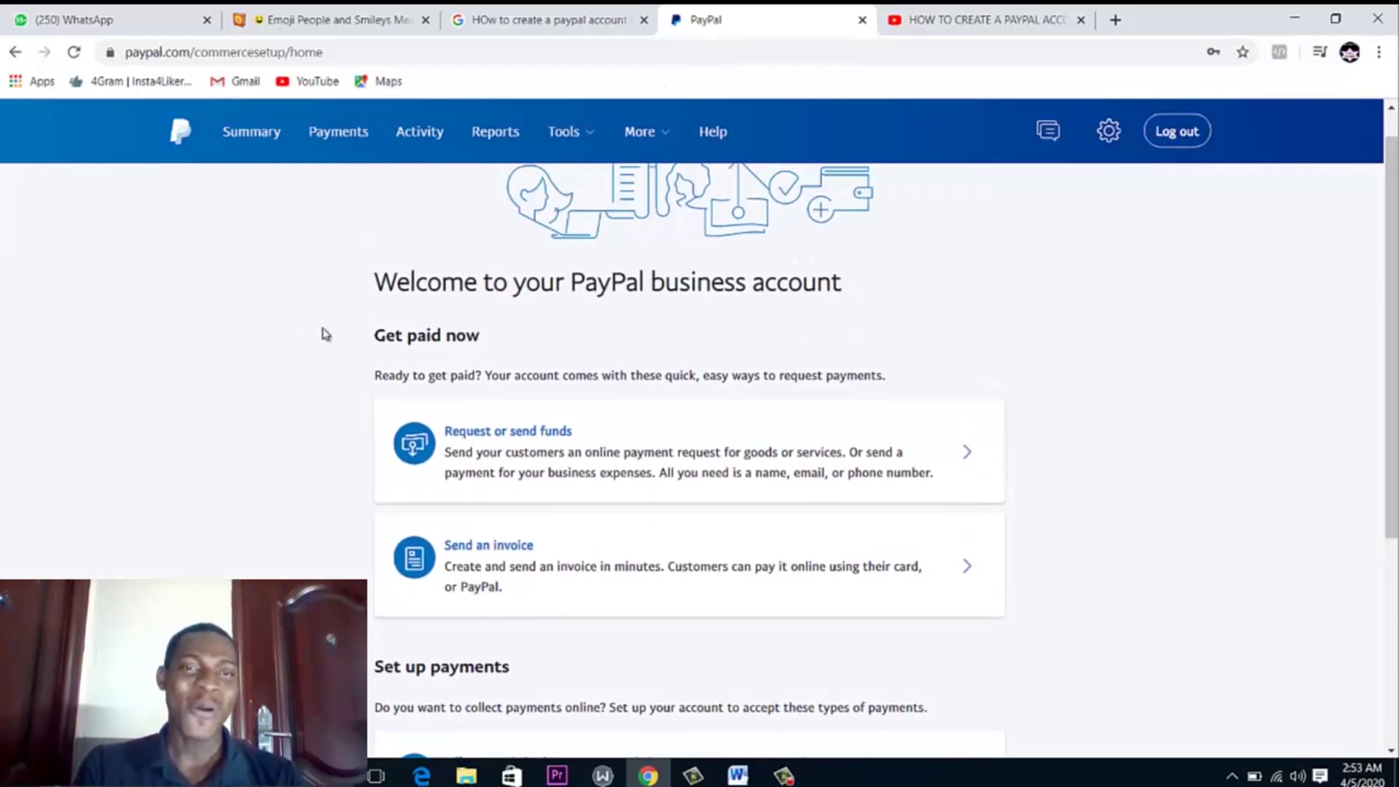
drag(364, 300, 796, 295)
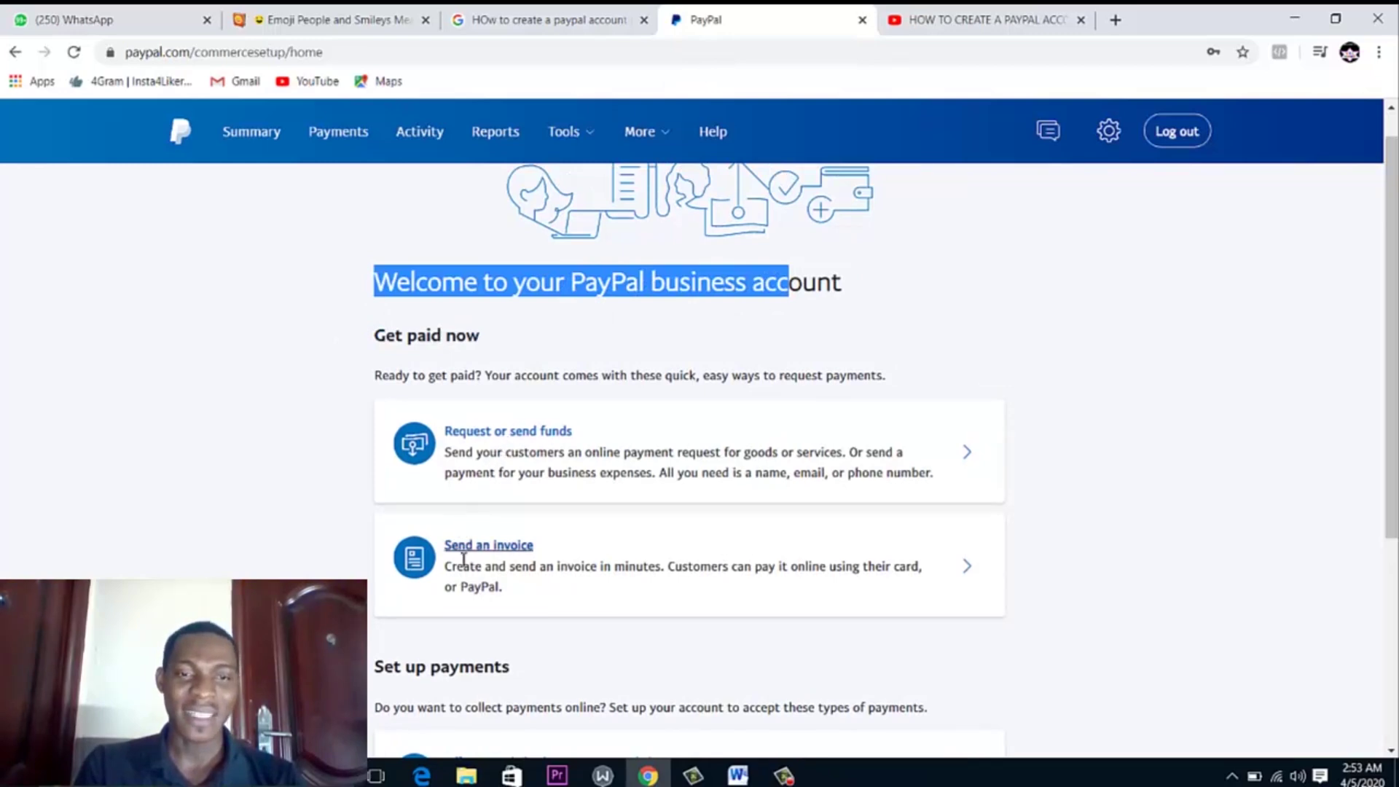
drag(1395, 300, 1394, 474)
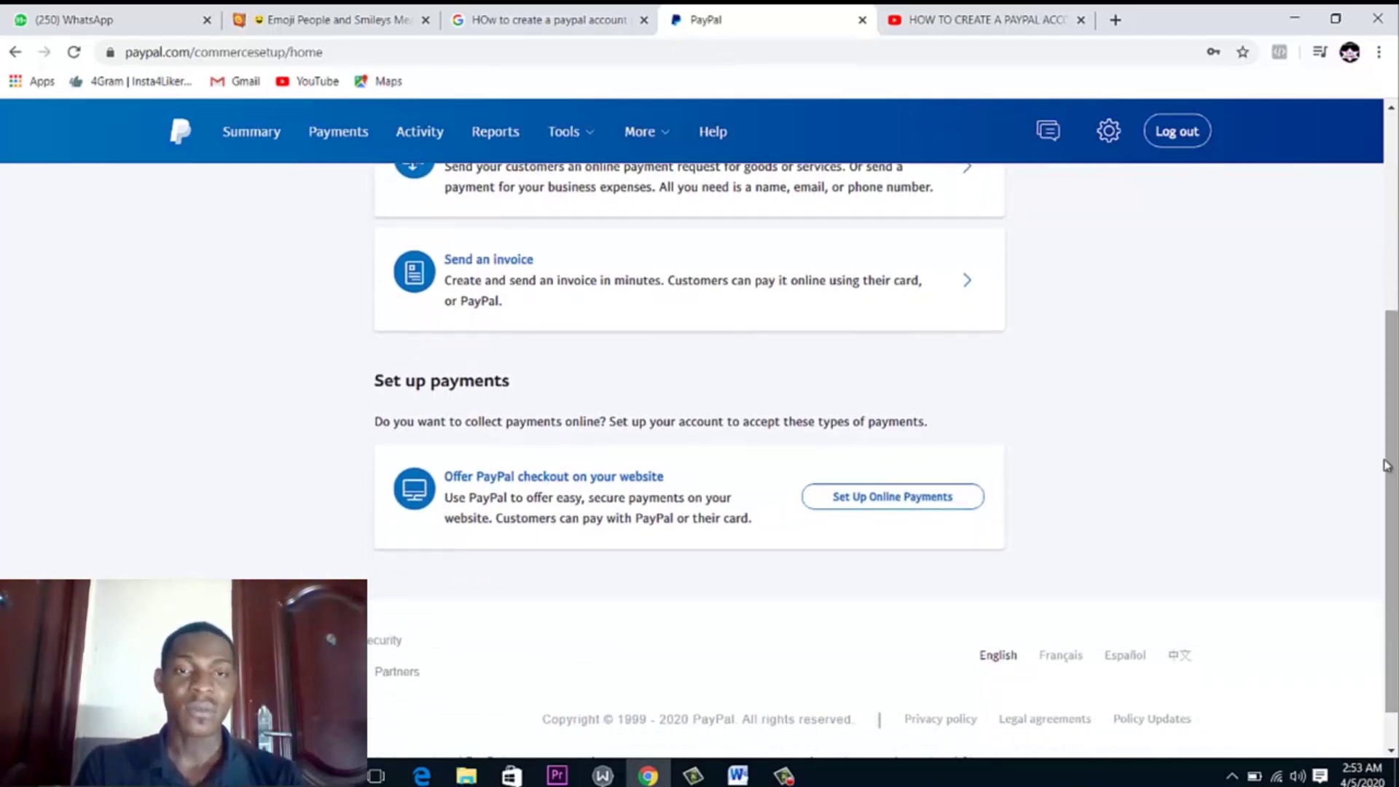
click(862, 504)
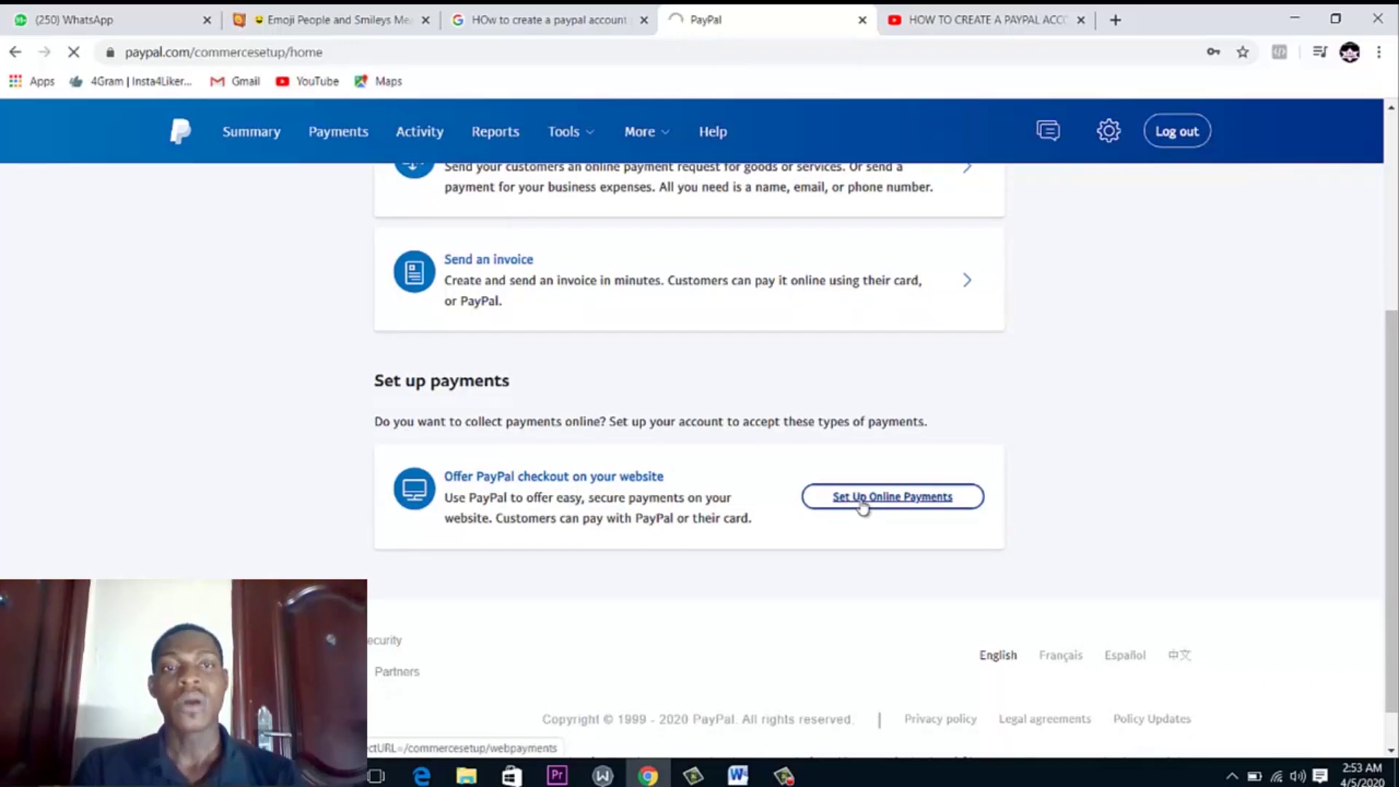